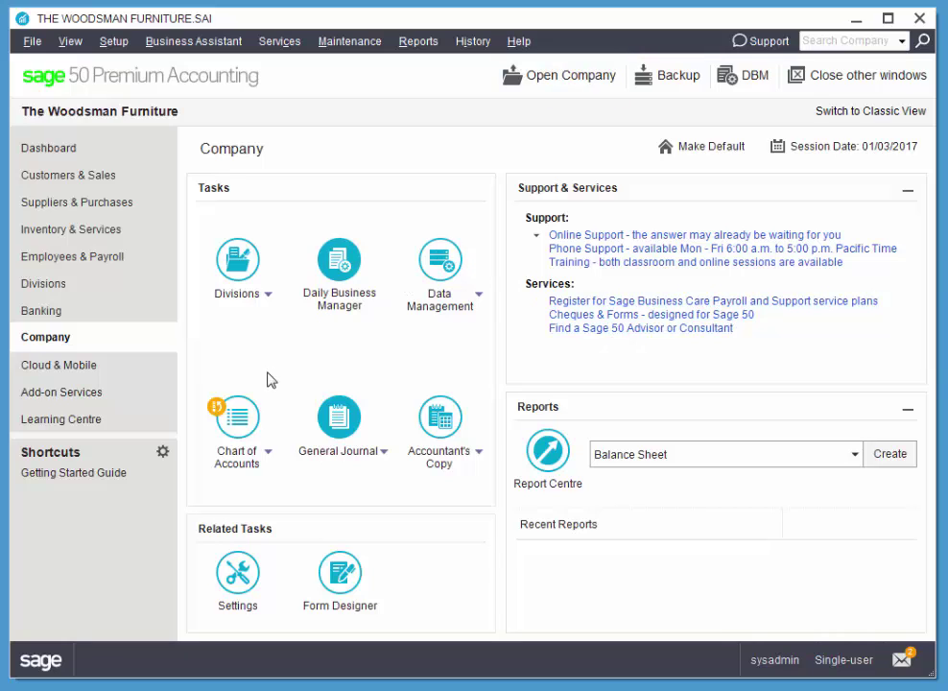
# Open the company's chart of accounts and display the accounts as small icons.
pyautogui.click(67, 312)
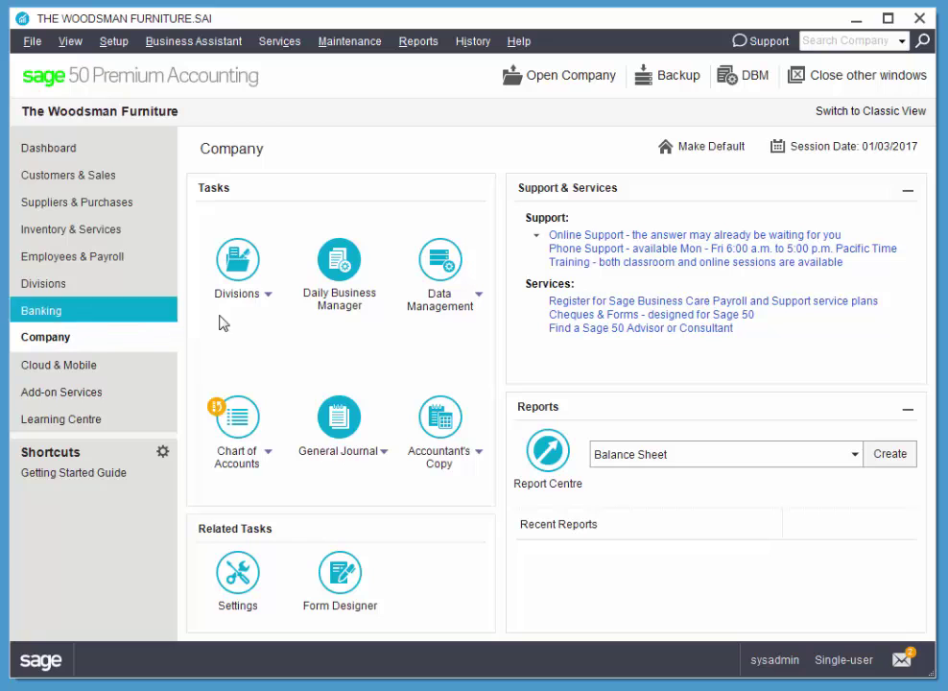
pyautogui.click(239, 412)
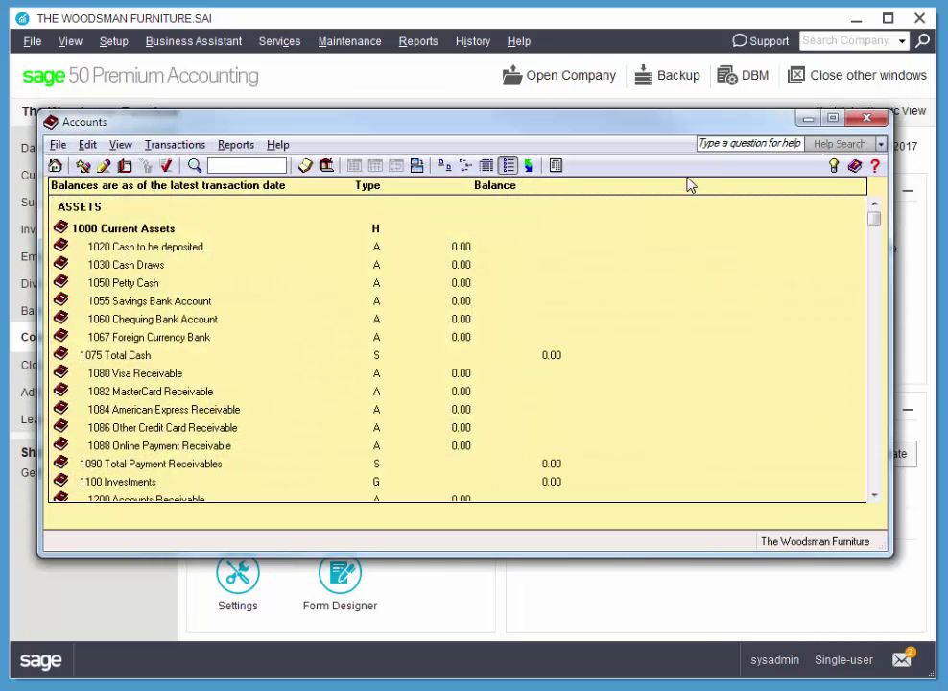
pyautogui.click(467, 167)
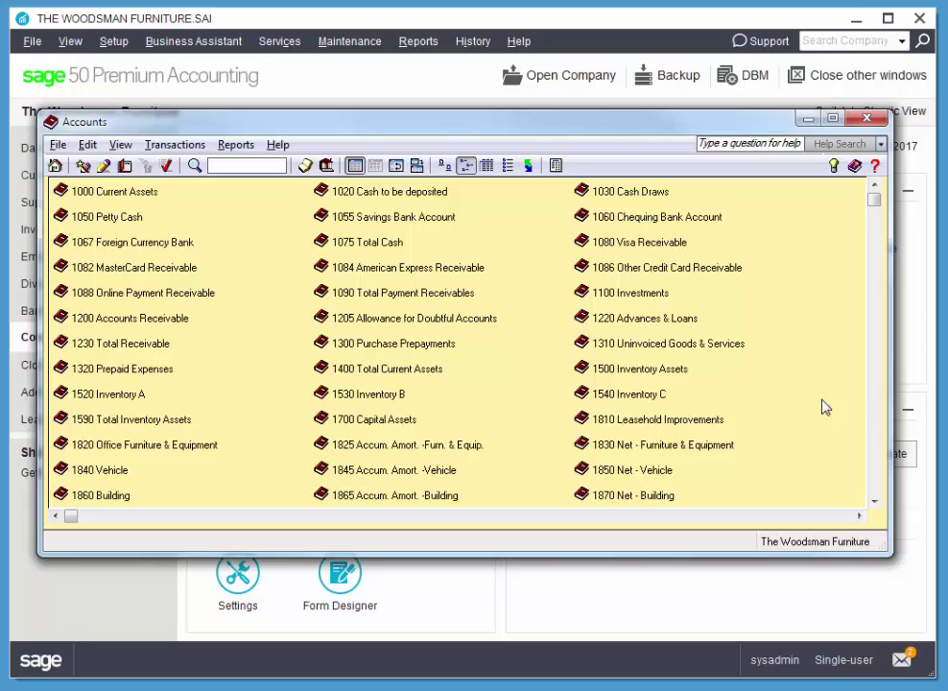
# Remove the account 1030 Cash Draws from the chart of accounts.
pyautogui.click(630, 192)
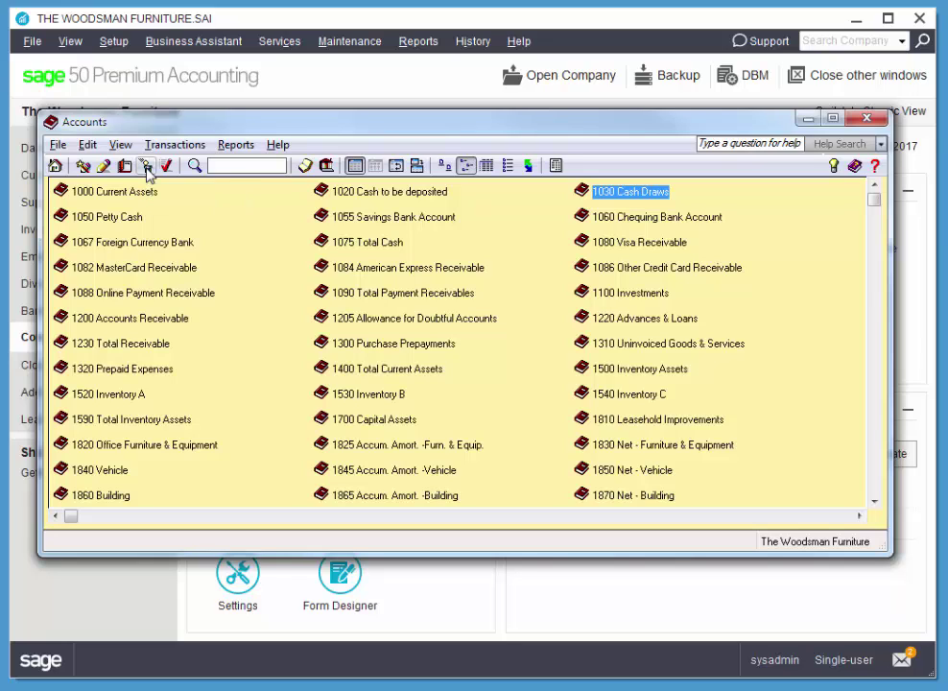
pyautogui.click(147, 170)
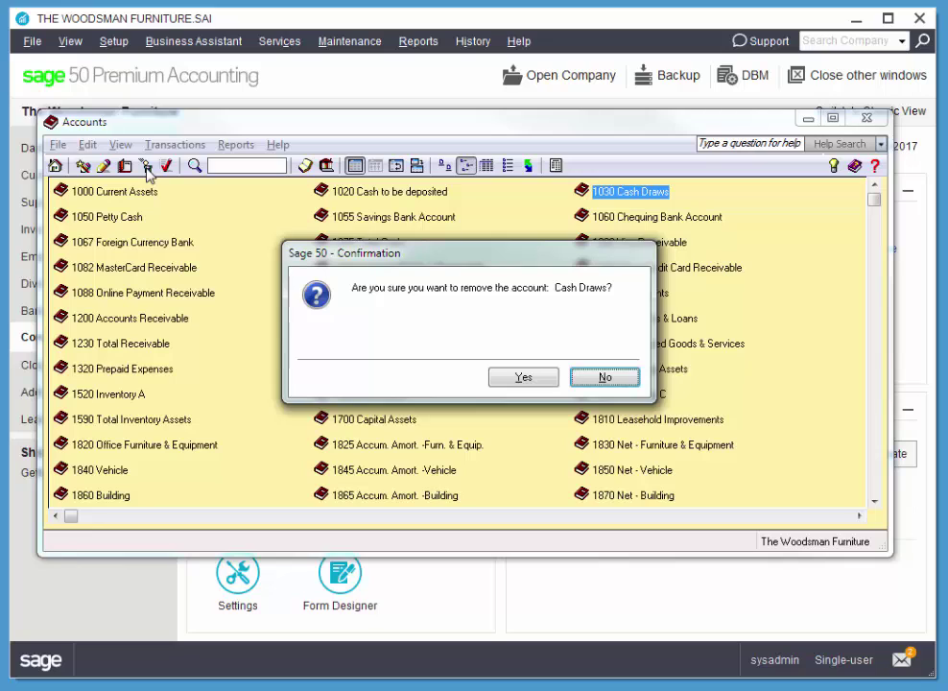
pyautogui.moveTo(464, 256); pyautogui.dragTo(538, 237)
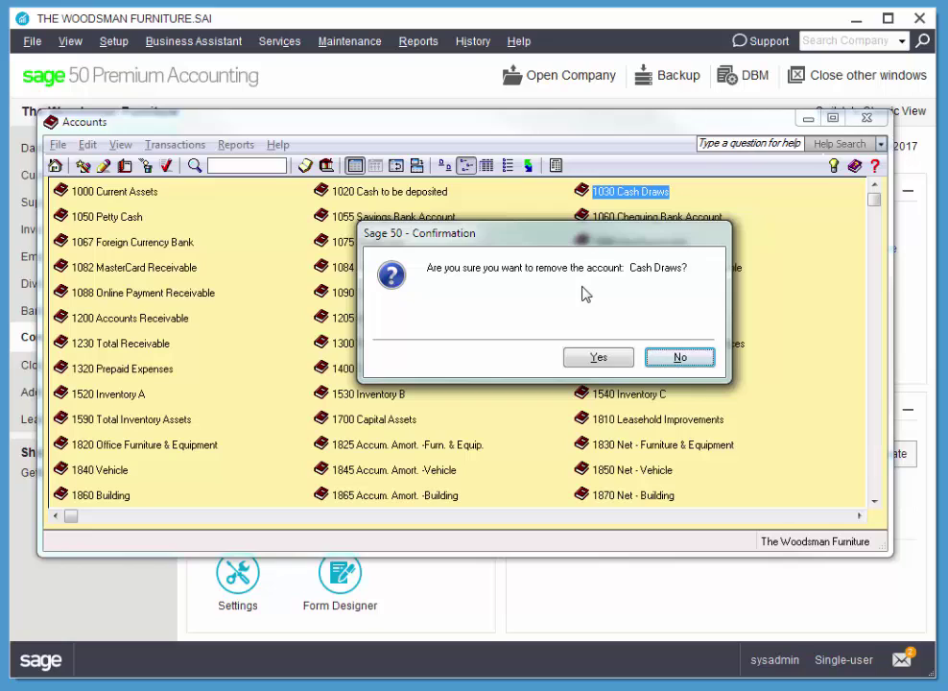
pyautogui.press('y')
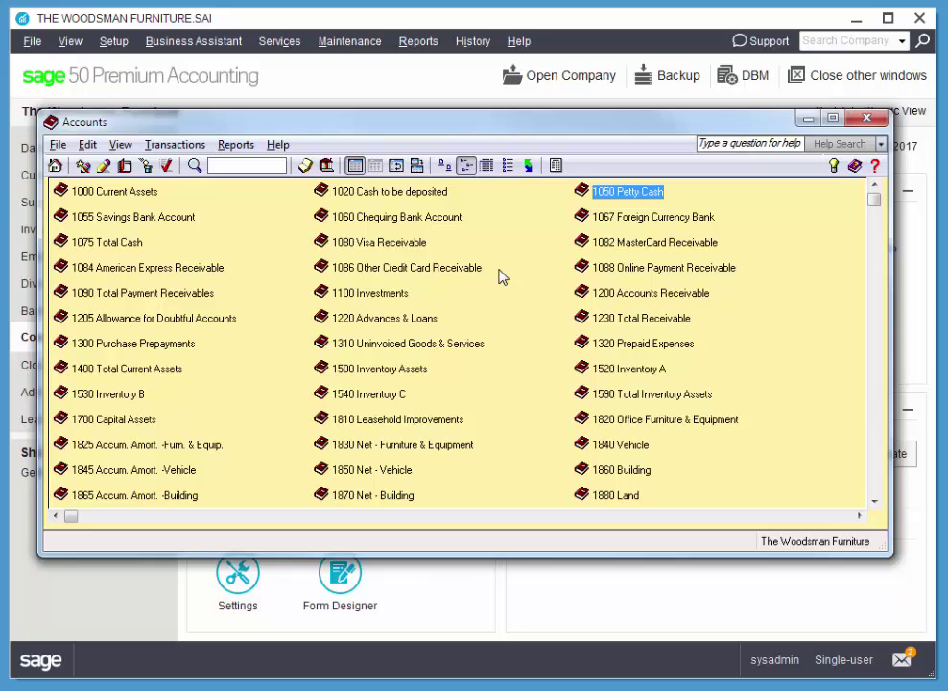
# Remove the account 1067 Foreign Currency Bank from the chart of accounts.
pyautogui.click(668, 225)
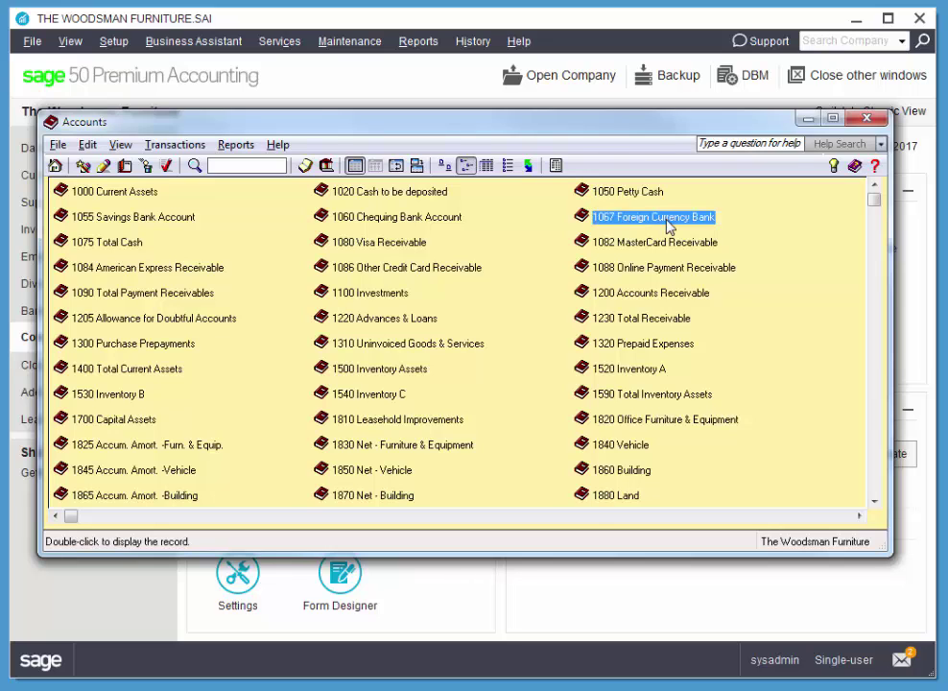
pyautogui.press('Delete')
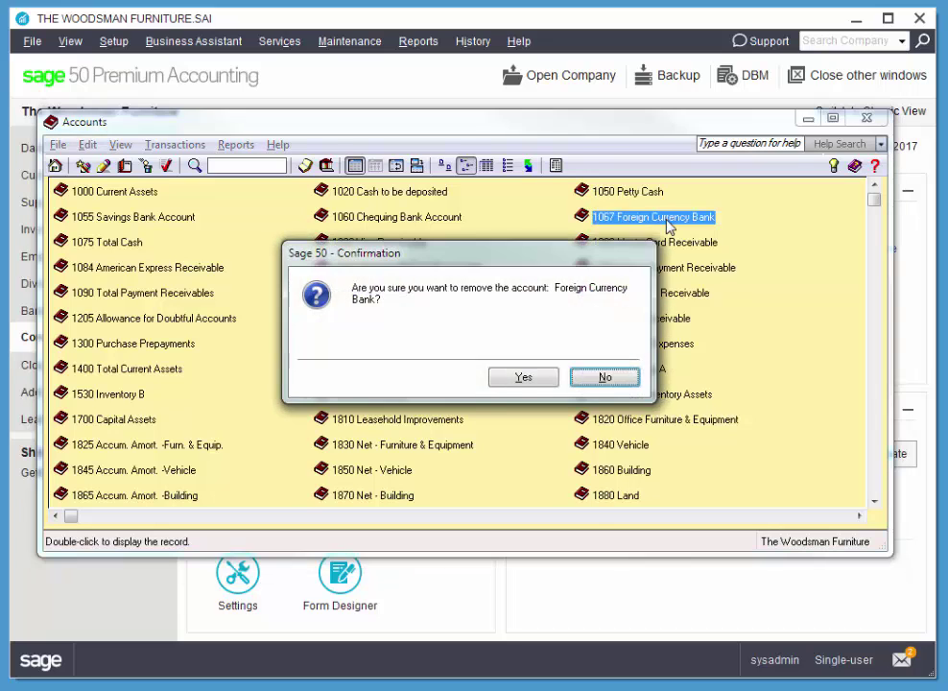
pyautogui.press('Return')
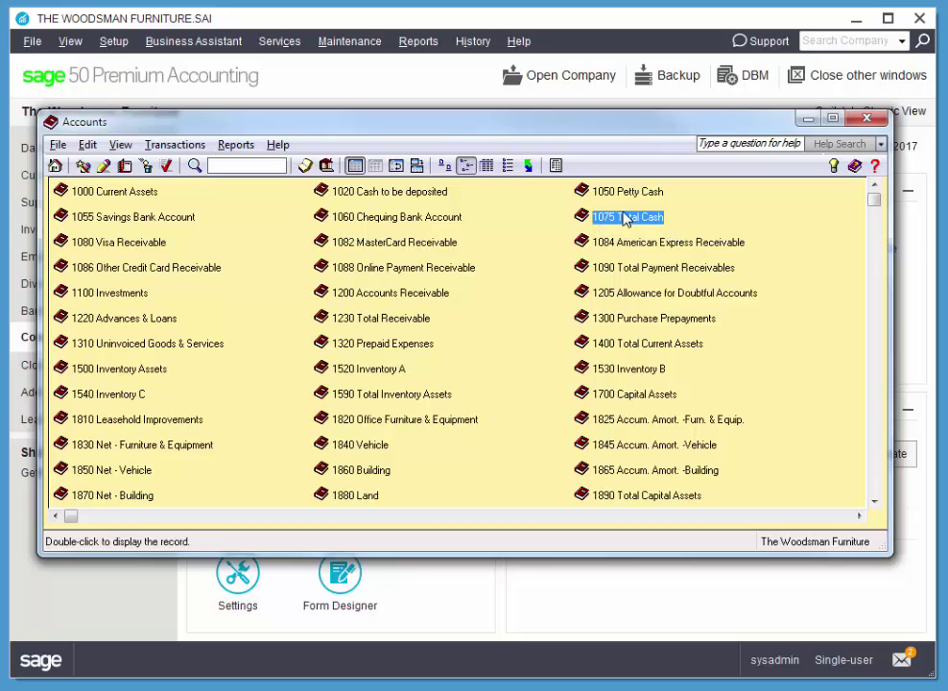
# Display the accounts by type and start a new account record numbered 5750 and named Janitorial Expense.
pyautogui.click(508, 165)
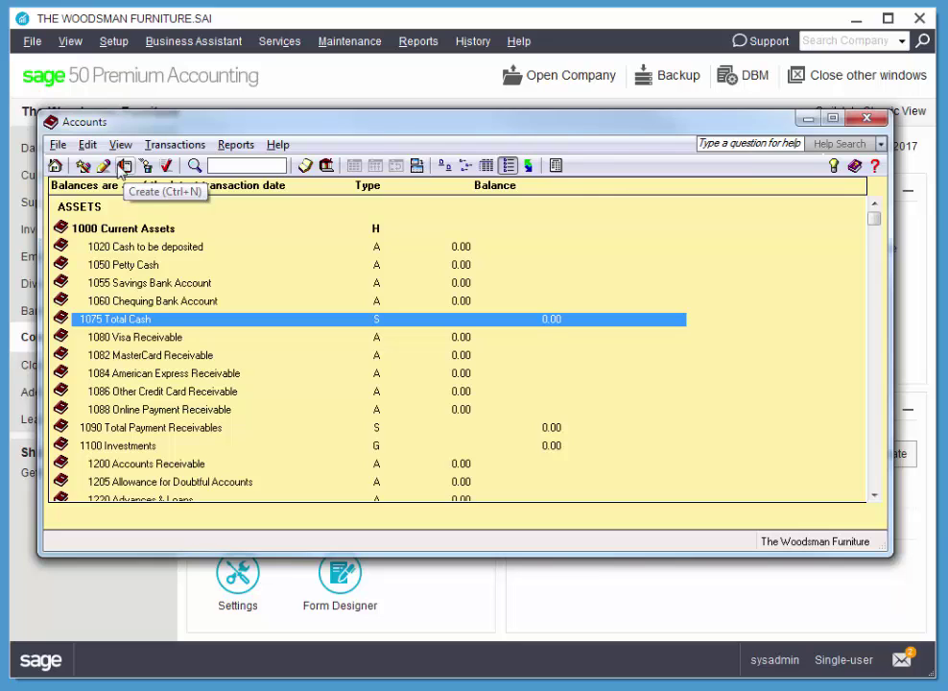
pyautogui.click(62, 146)
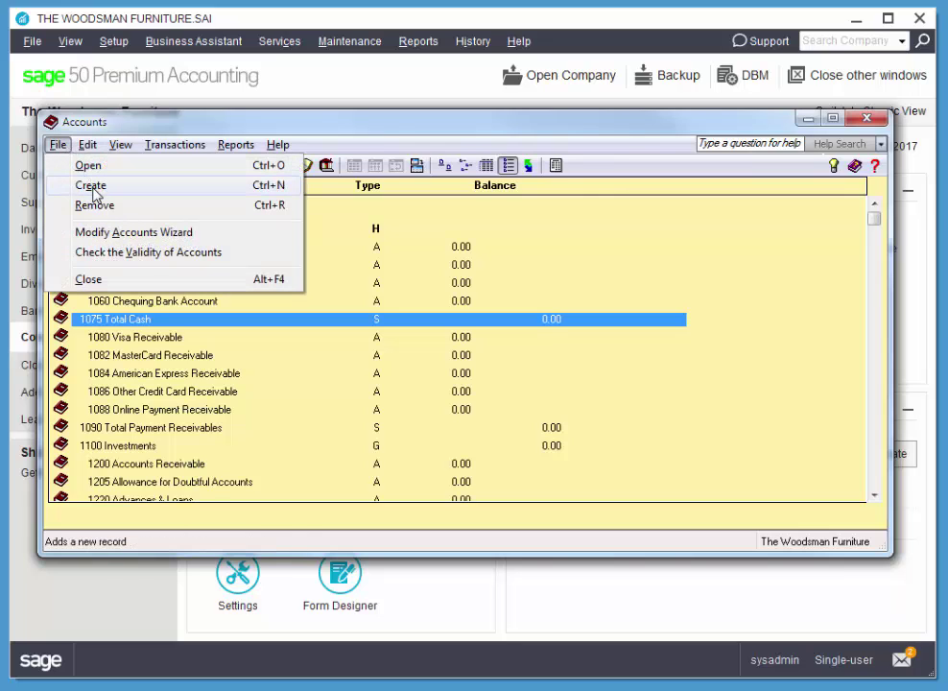
pyautogui.press('Escape')
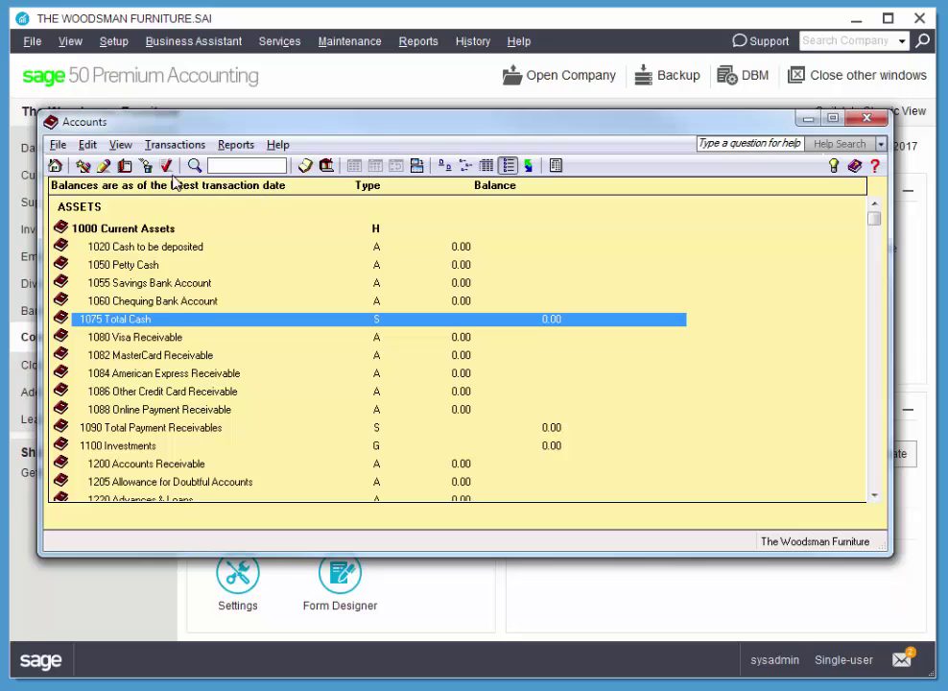
pyautogui.click(125, 165)
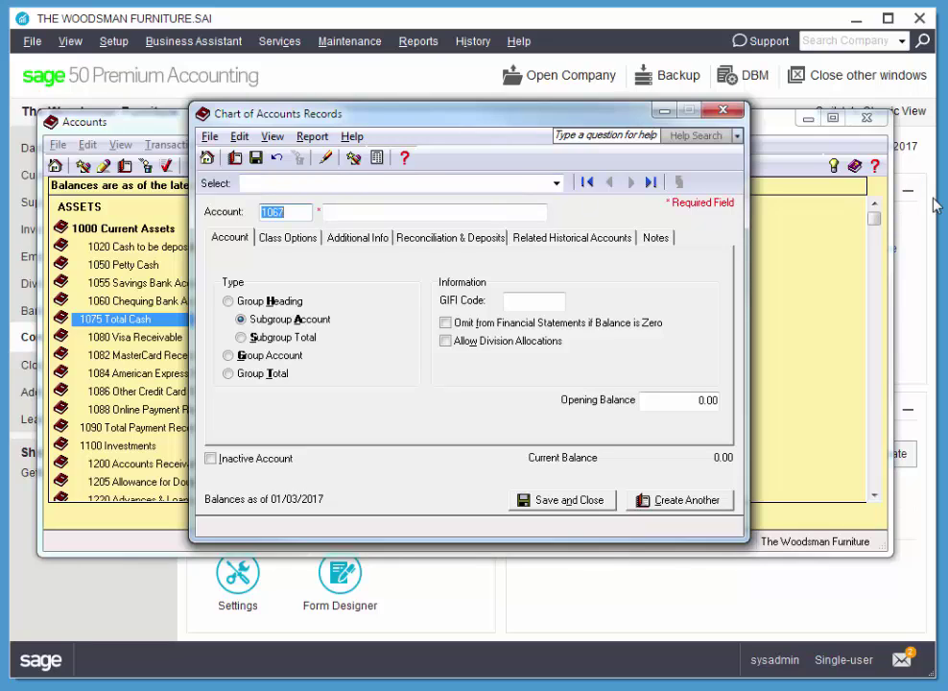
pyautogui.write('5750')
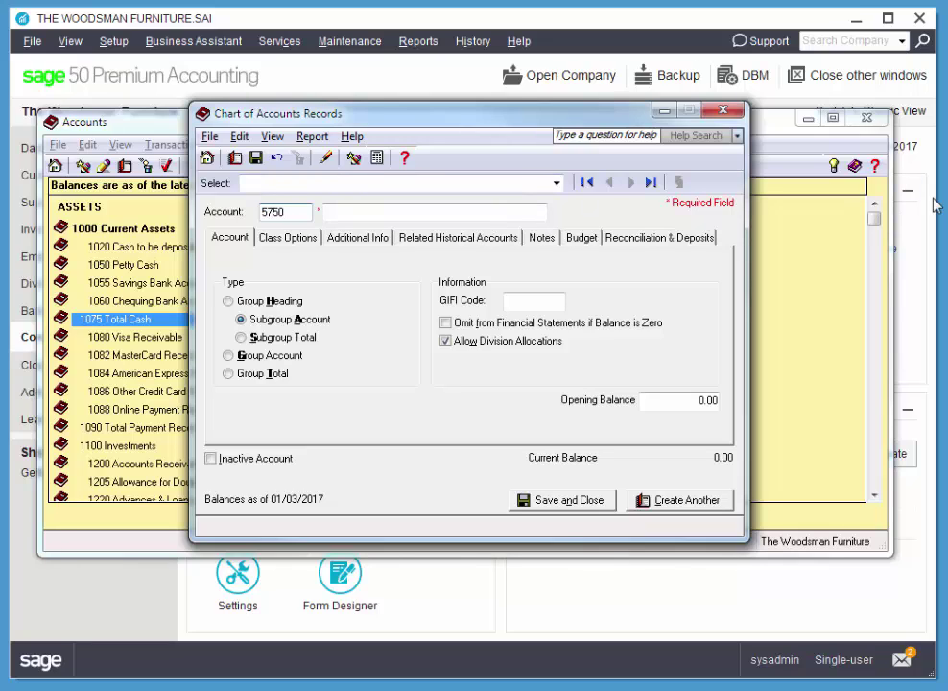
pyautogui.press('Tab')
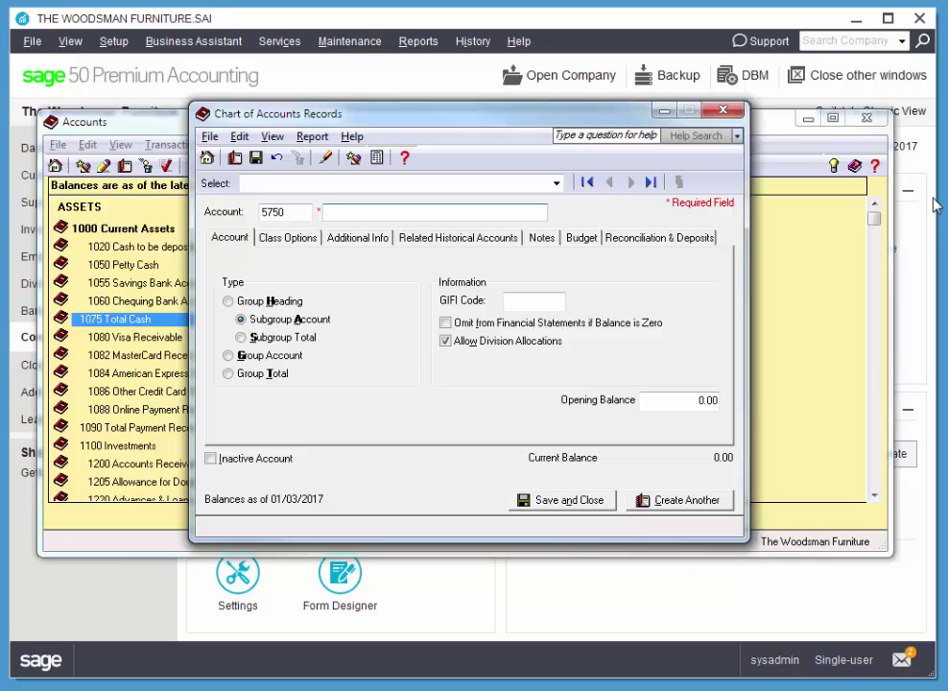
pyautogui.write('Janitoria')
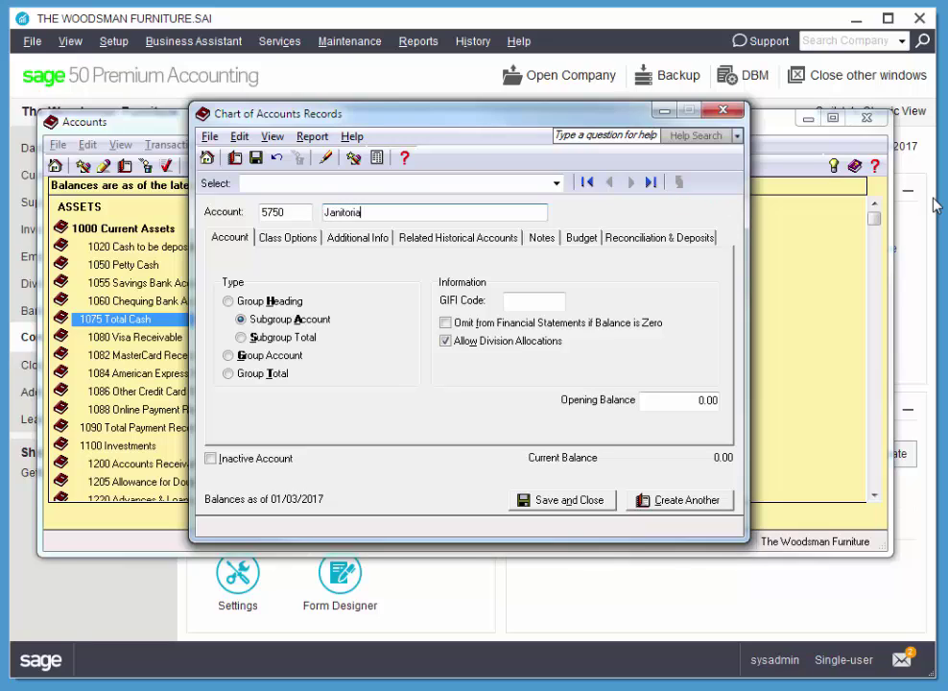
pyautogui.write('l Expense')
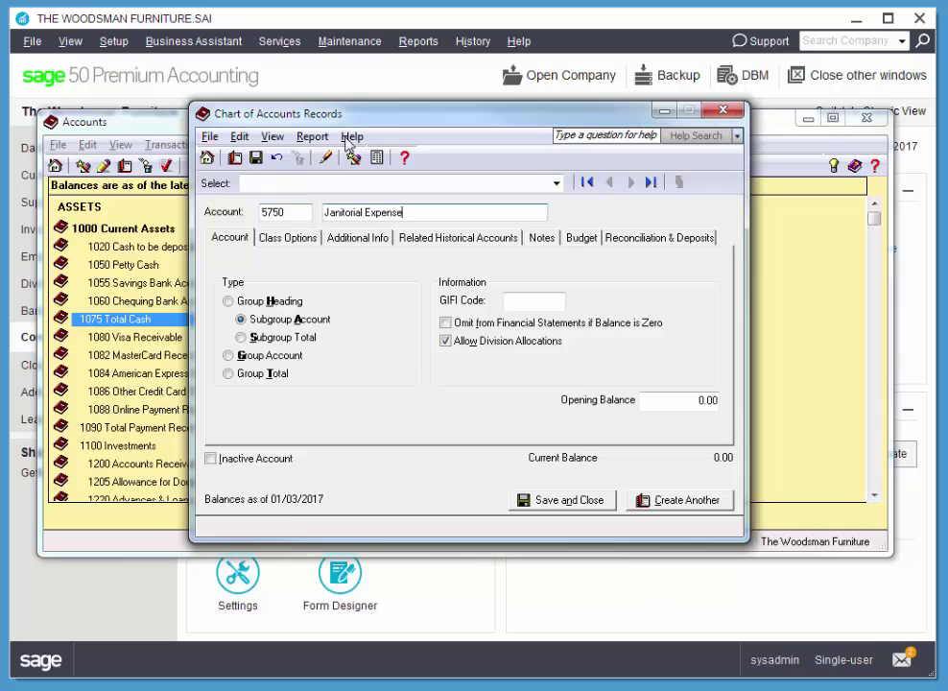
# Set the Janitorial Expense account's type to Group Account and its class to General & Admin. Expense, and save the record.
pyautogui.click(230, 355)
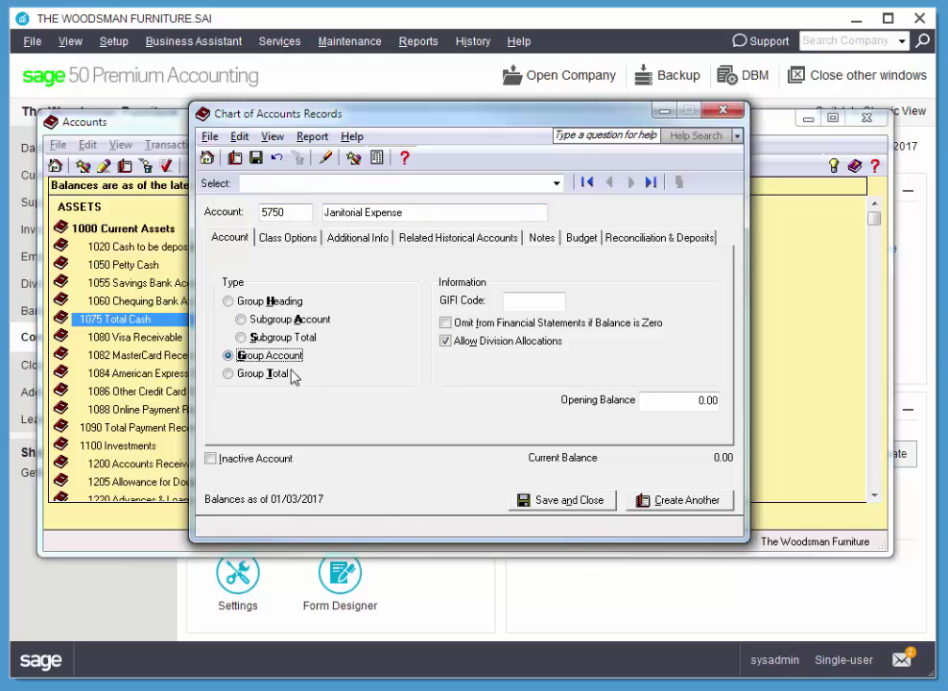
pyautogui.click(282, 244)
pyautogui.click(347, 287)
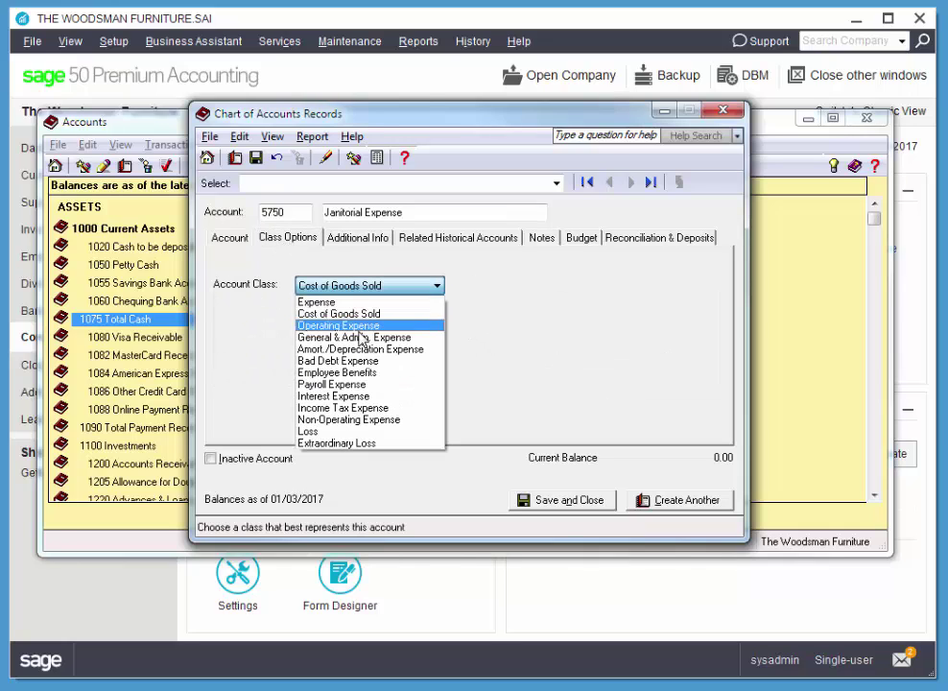
pyautogui.click(357, 337)
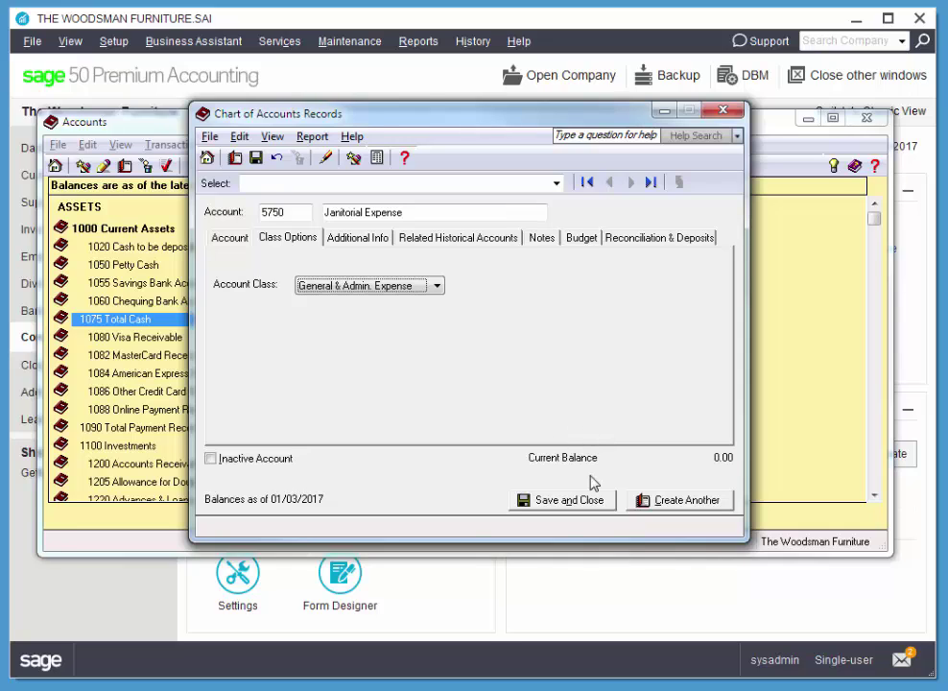
pyautogui.click(535, 505)
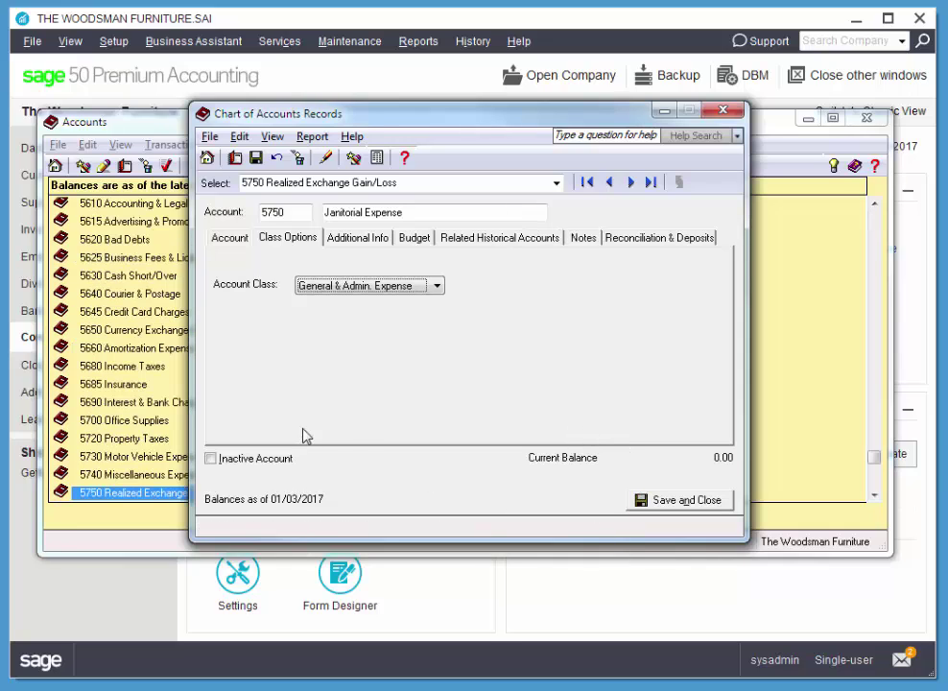
pyautogui.click(662, 499)
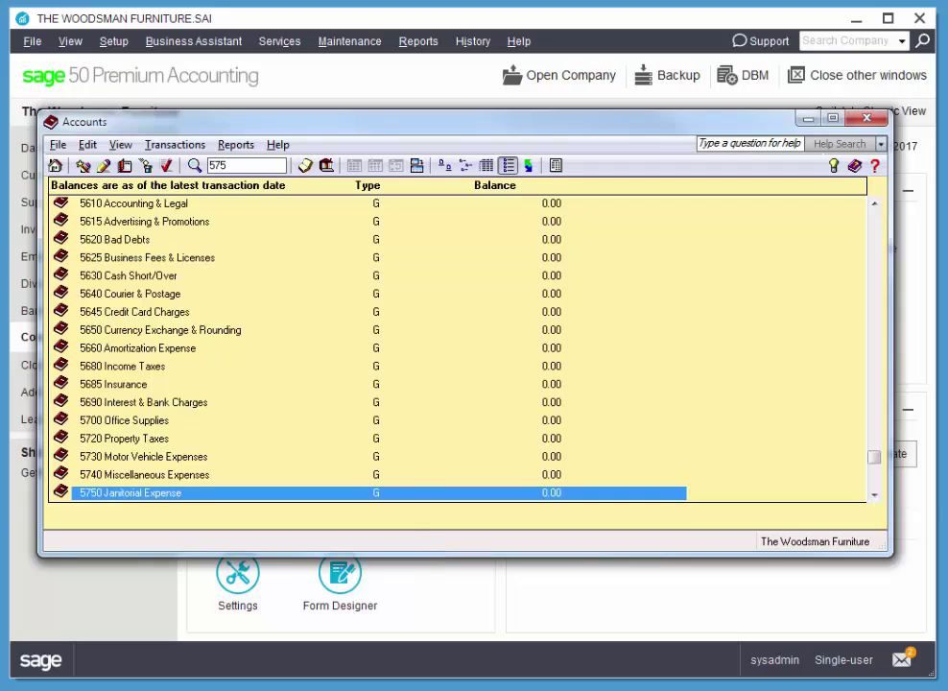
# Find account 2234 User-Defined Expense 1 Payable in the chart of accounts and try to remove it.
pyautogui.moveTo(271, 167); pyautogui.dragTo(183, 167)
pyautogui.write('2234')
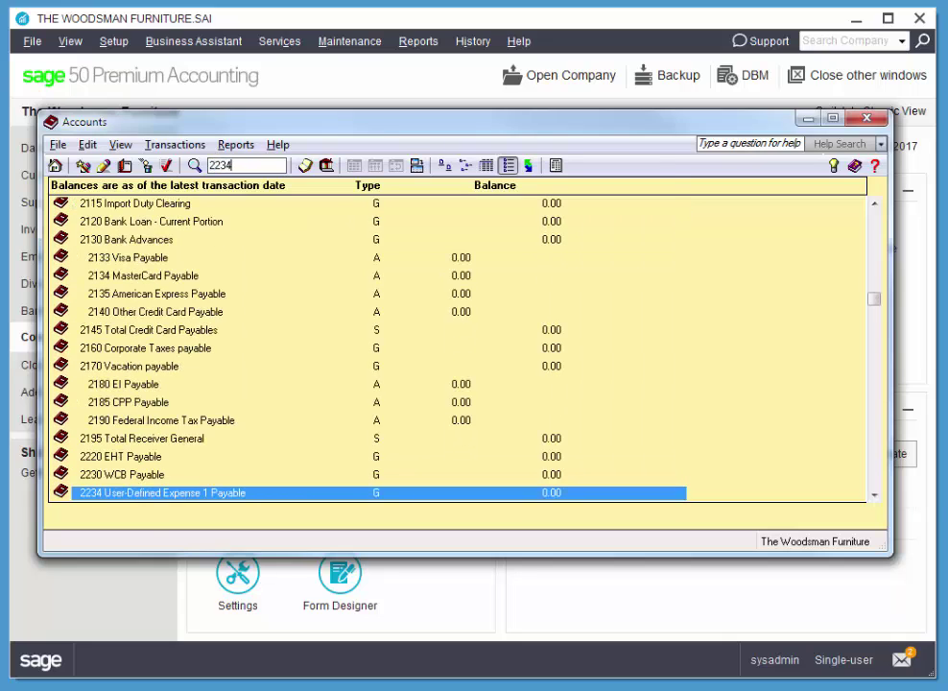
pyautogui.click(874, 495)
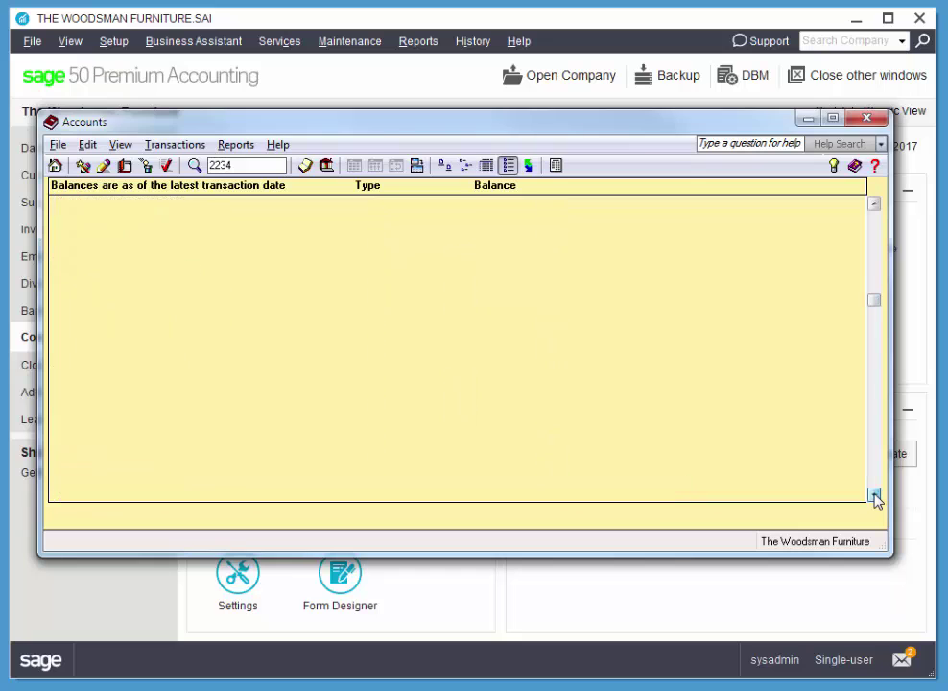
pyautogui.click(874, 495)
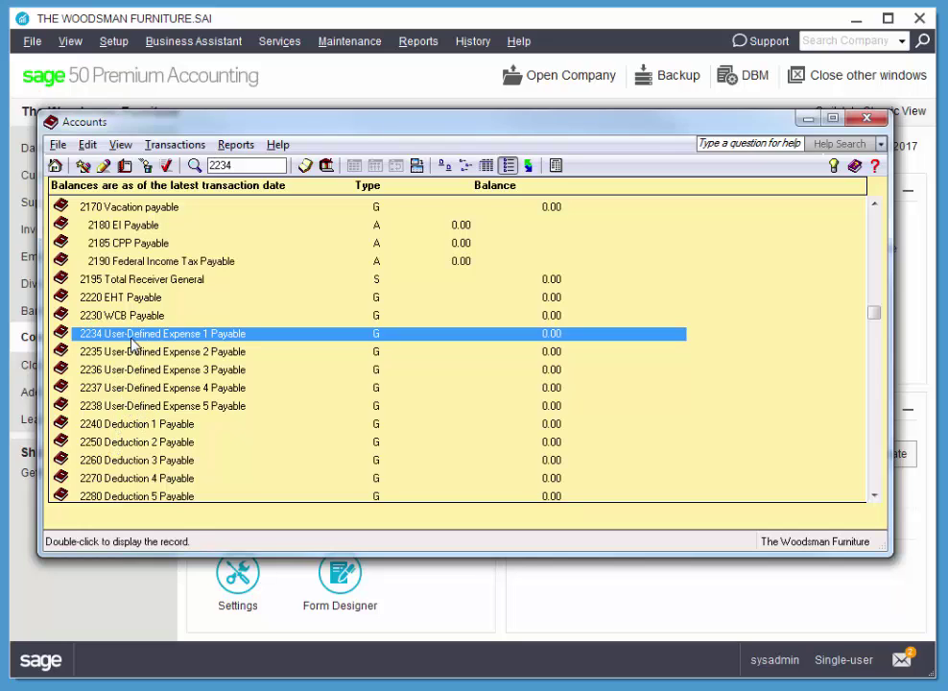
pyautogui.click(147, 167)
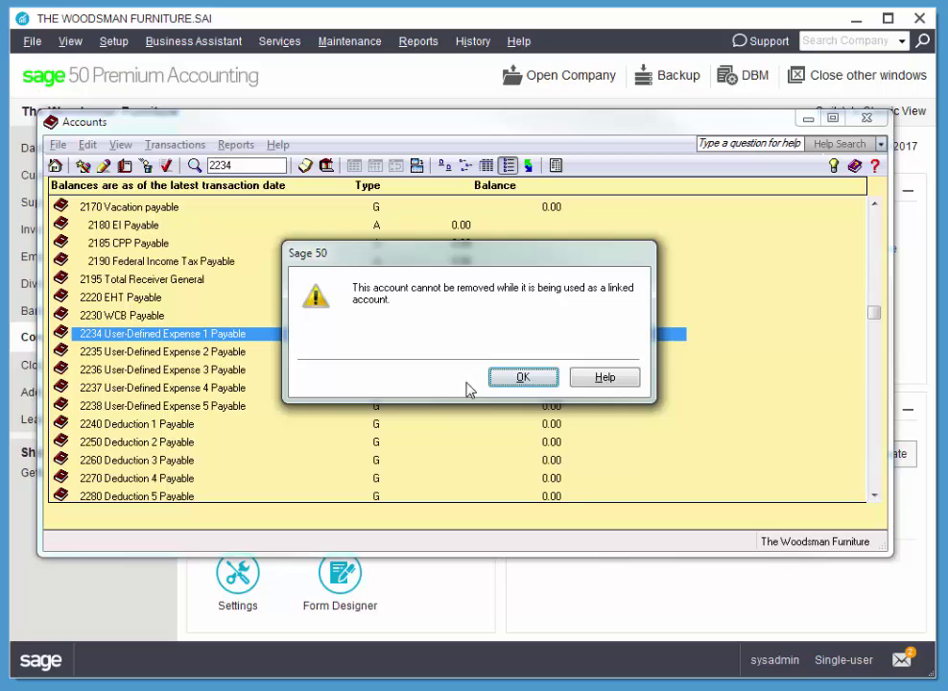
pyautogui.click(521, 378)
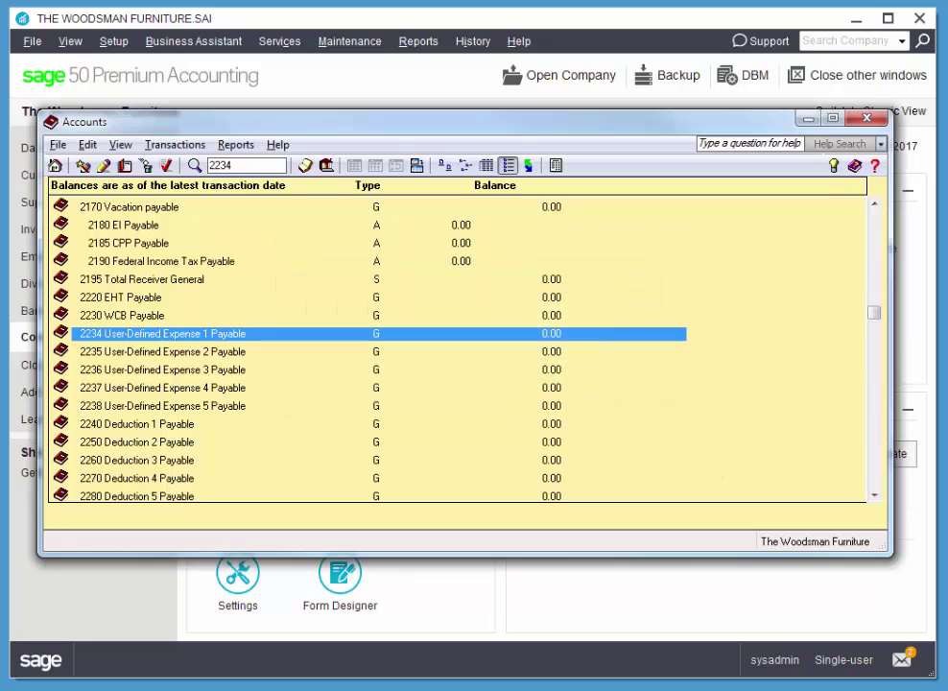
# Close the chart of accounts and open the payroll linked accounts for user-defined expenses in the company settings.
pyautogui.click(869, 121)
pyautogui.click(108, 44)
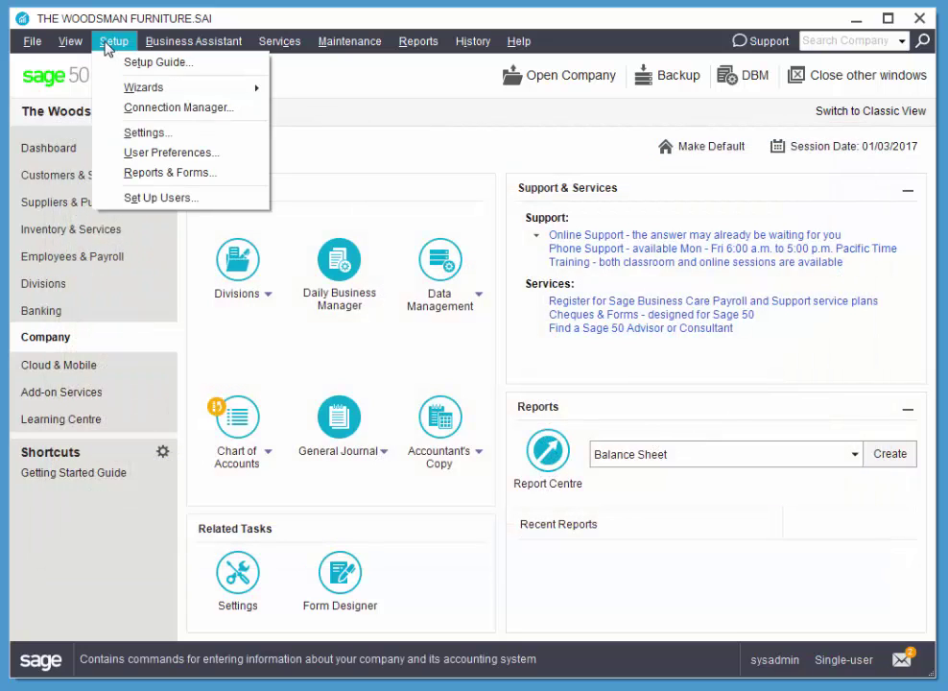
pyautogui.click(142, 132)
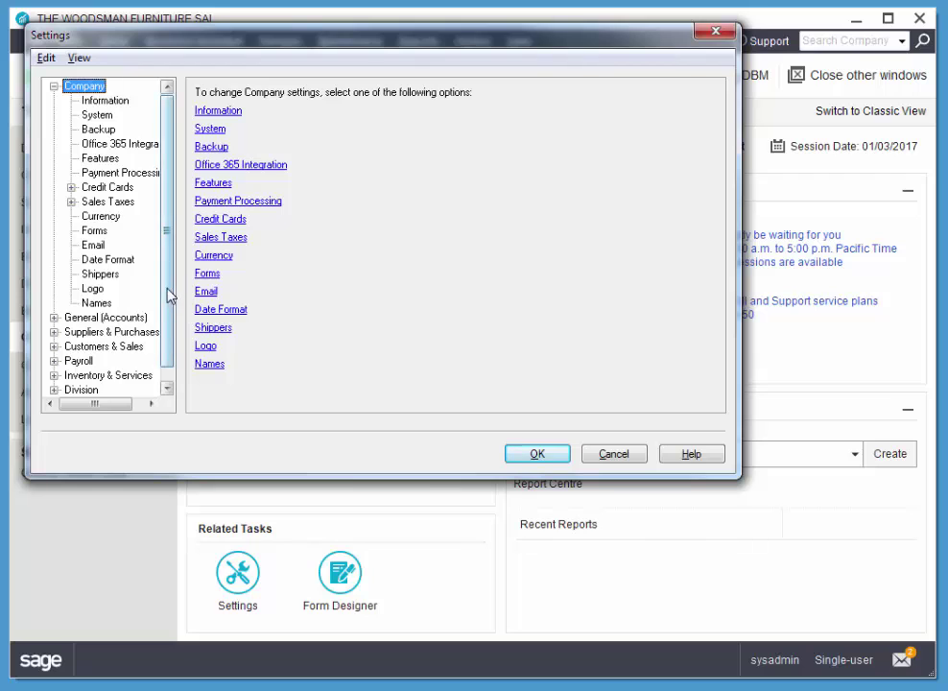
pyautogui.scroll(-1, 168, 329)
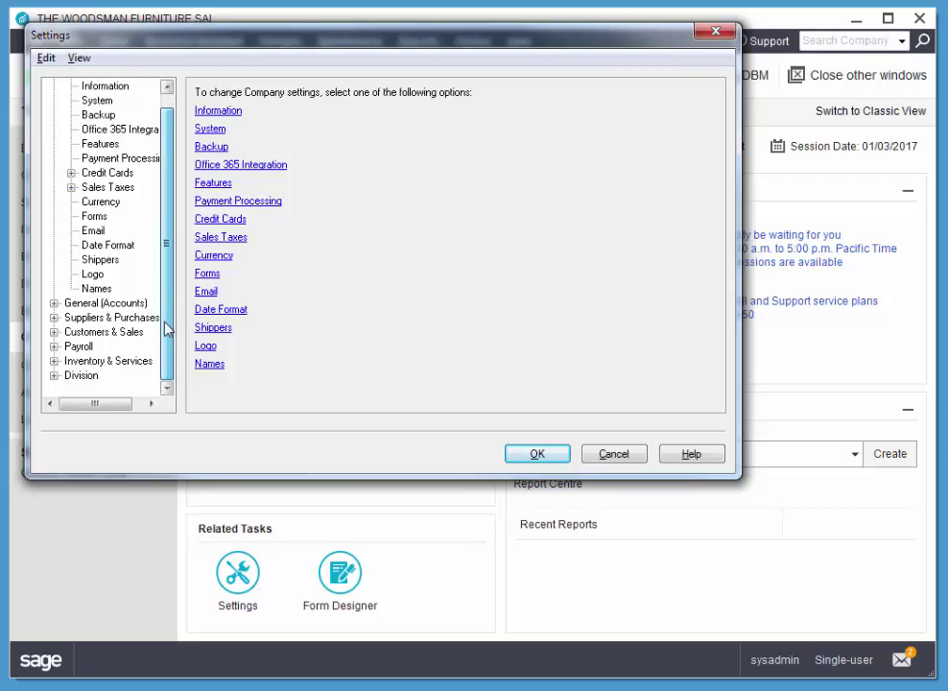
pyautogui.click(54, 348)
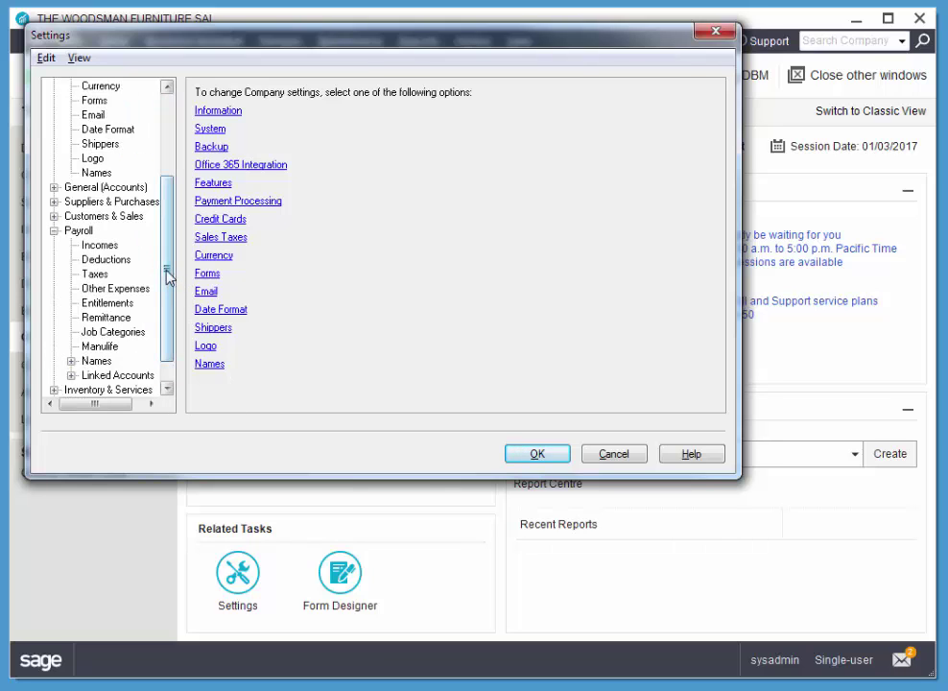
pyautogui.moveTo(165, 276); pyautogui.dragTo(187, 332)
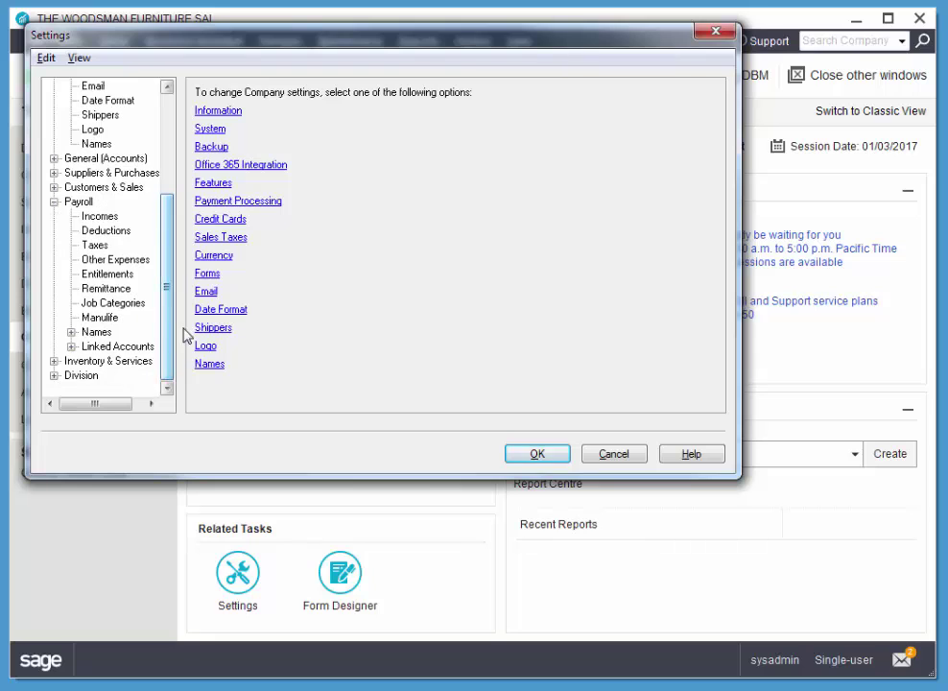
pyautogui.click(71, 346)
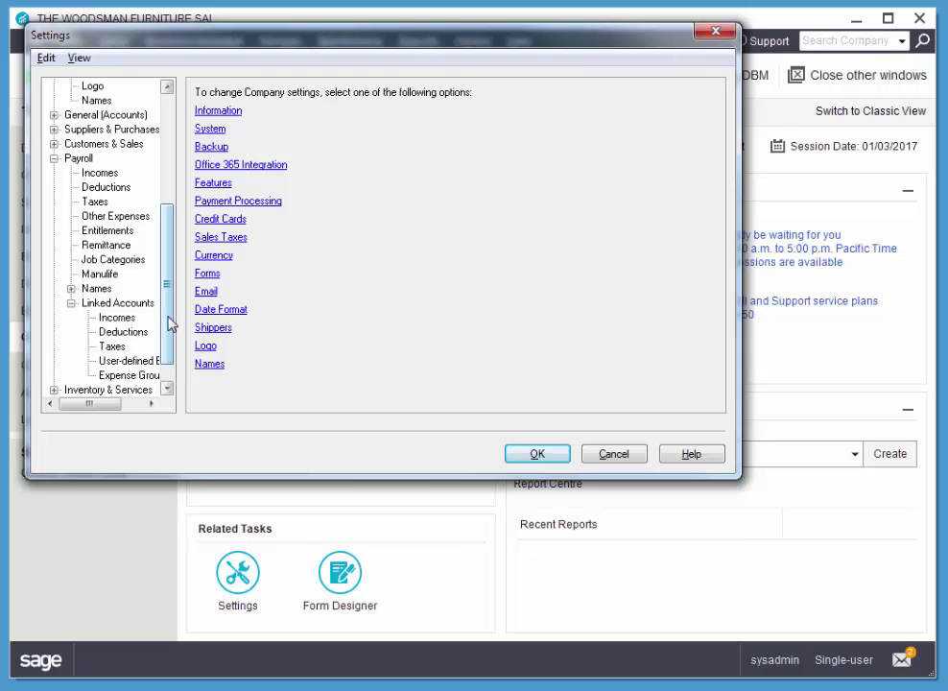
pyautogui.click(141, 363)
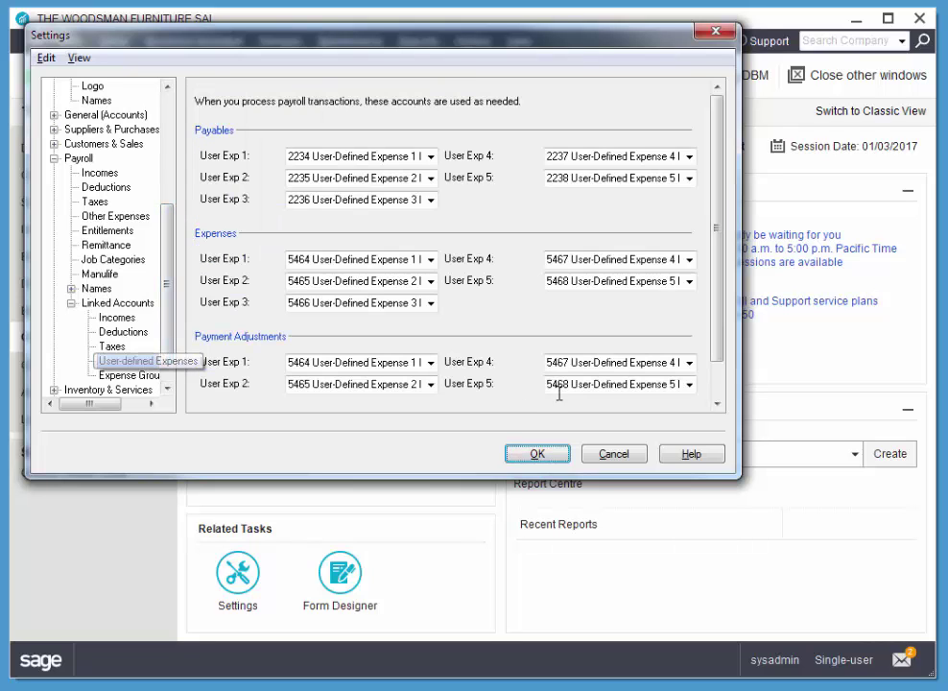
# Clear the linked payable account for User Exp 1 and save the payroll settings.
pyautogui.click(330, 155)
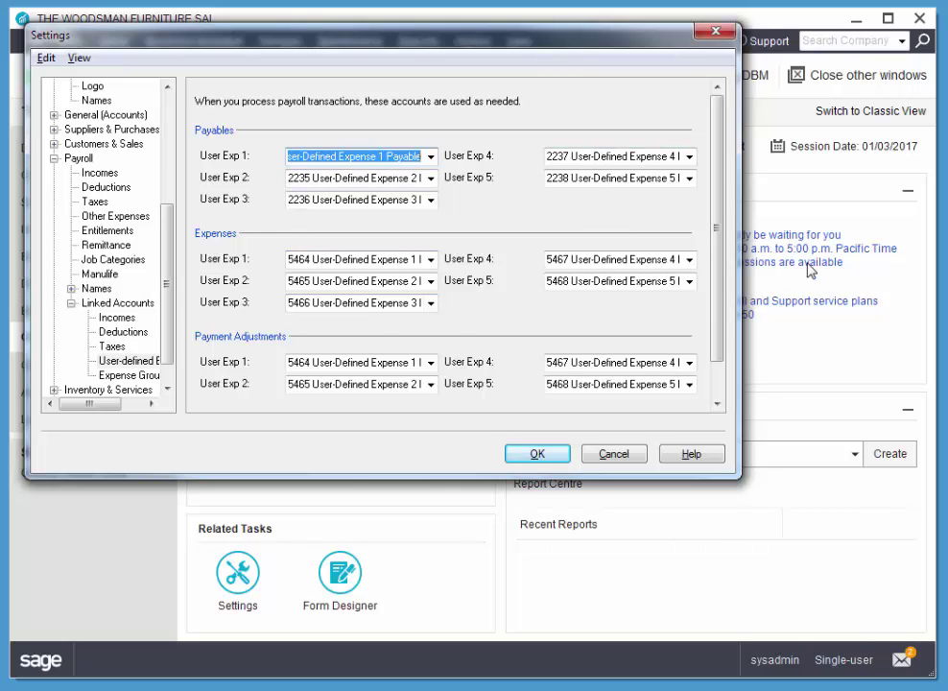
pyautogui.moveTo(713, 288); pyautogui.dragTo(711, 220)
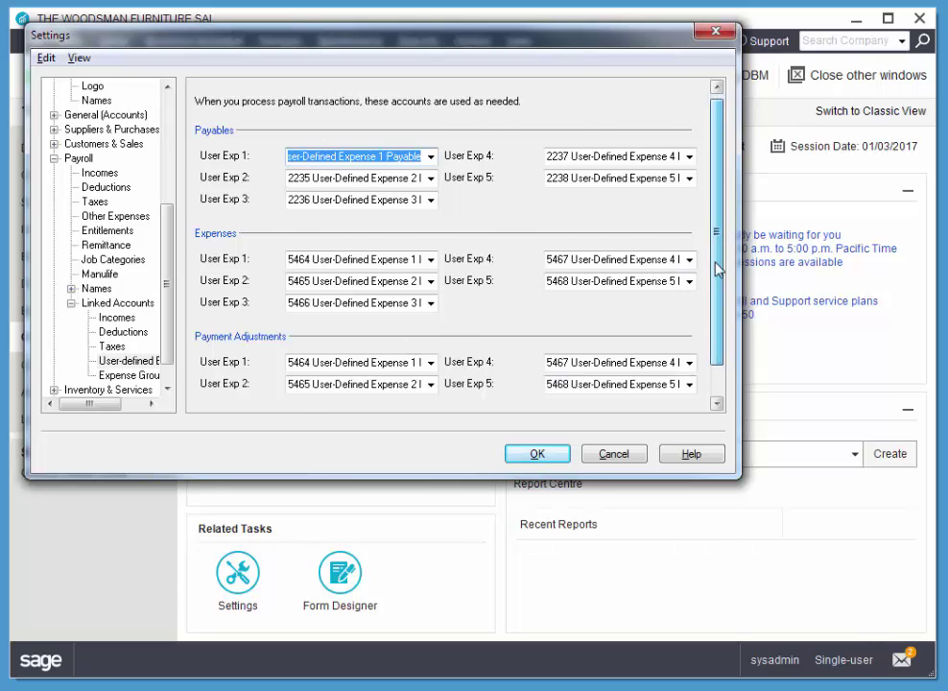
pyautogui.moveTo(717, 267); pyautogui.dragTo(531, 246)
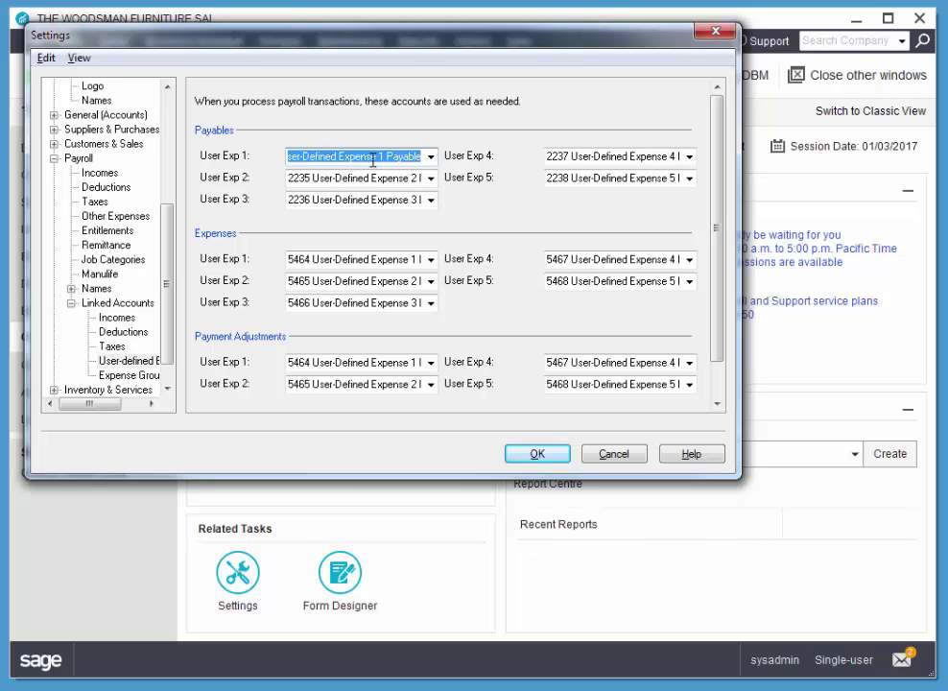
pyautogui.press('BackSpace')
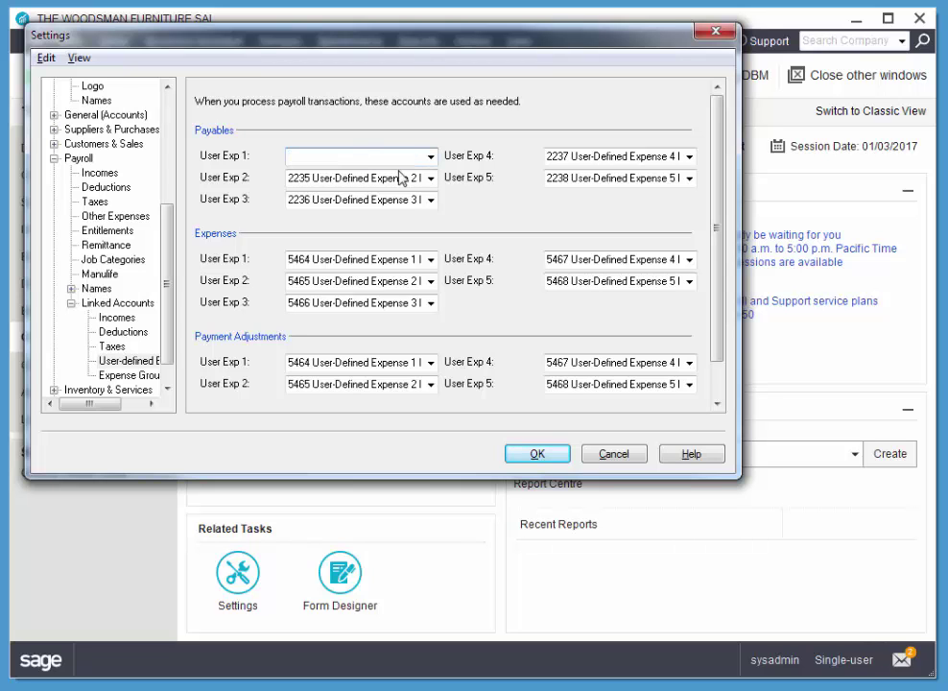
pyautogui.click(537, 452)
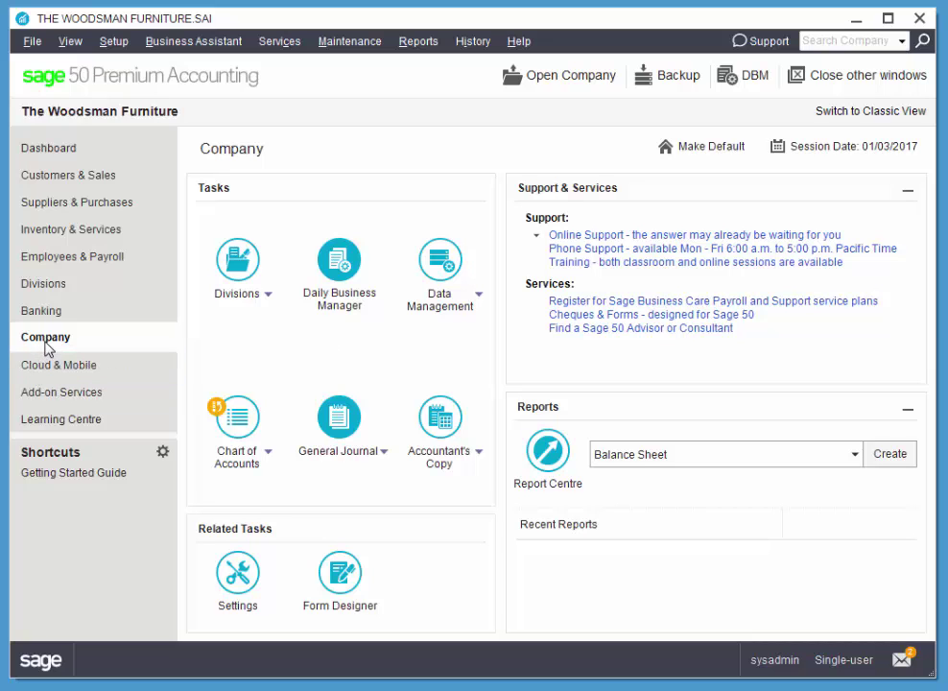
# Remove account 2234 User-Defined Expense 1 Payable from the chart of accounts and close the accounts list.
pyautogui.click(224, 416)
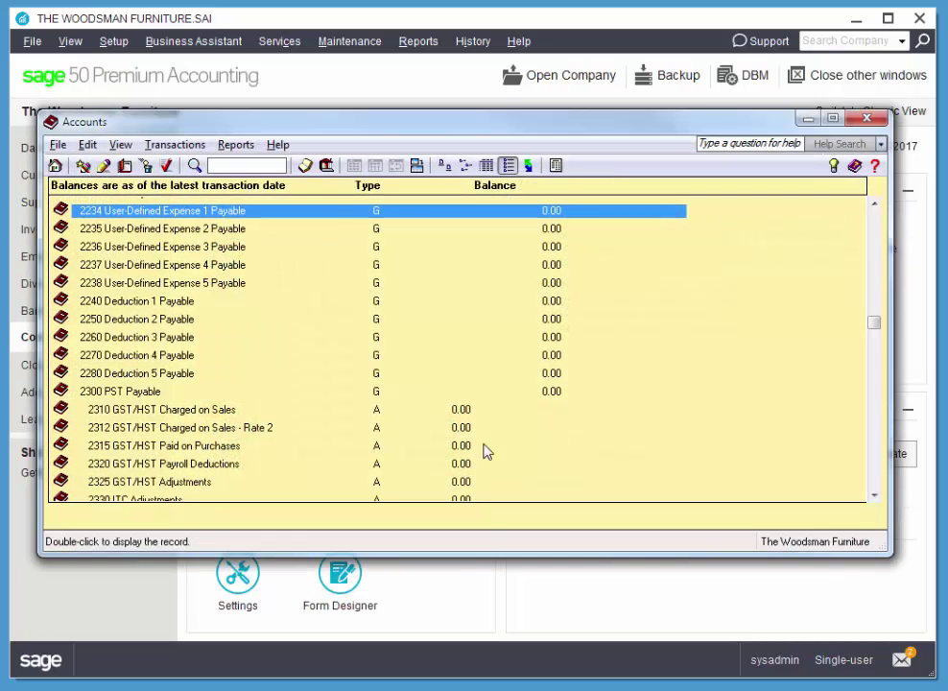
pyautogui.click(144, 165)
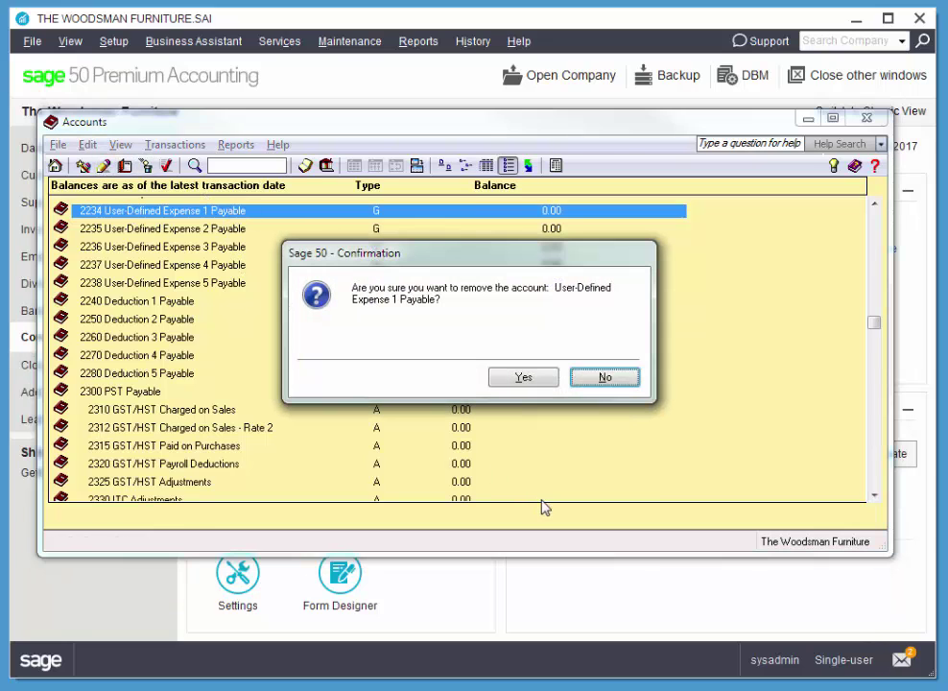
pyautogui.click(523, 377)
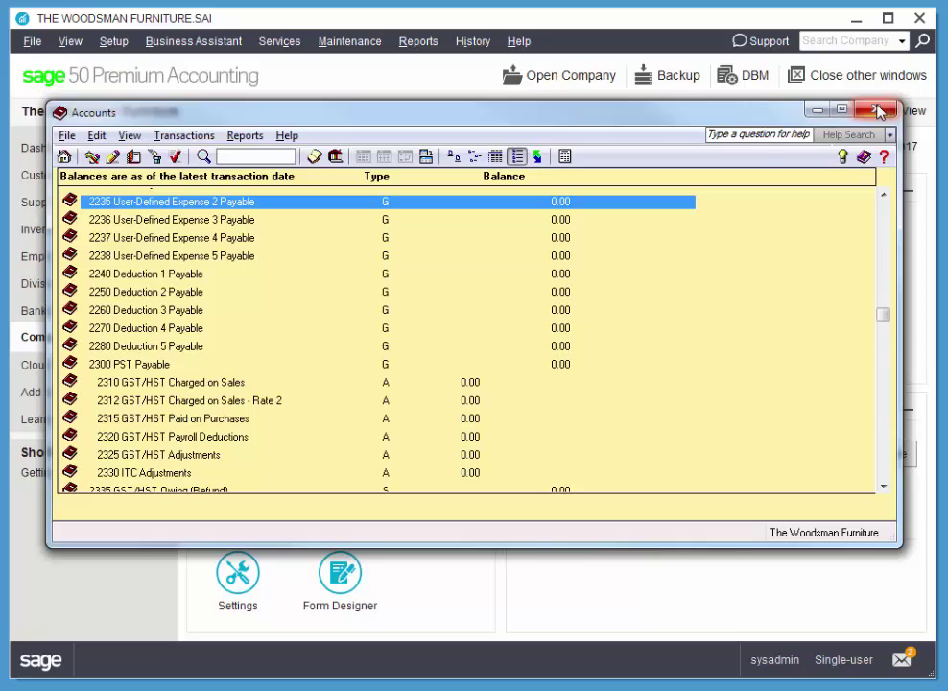
pyautogui.press('Escape')
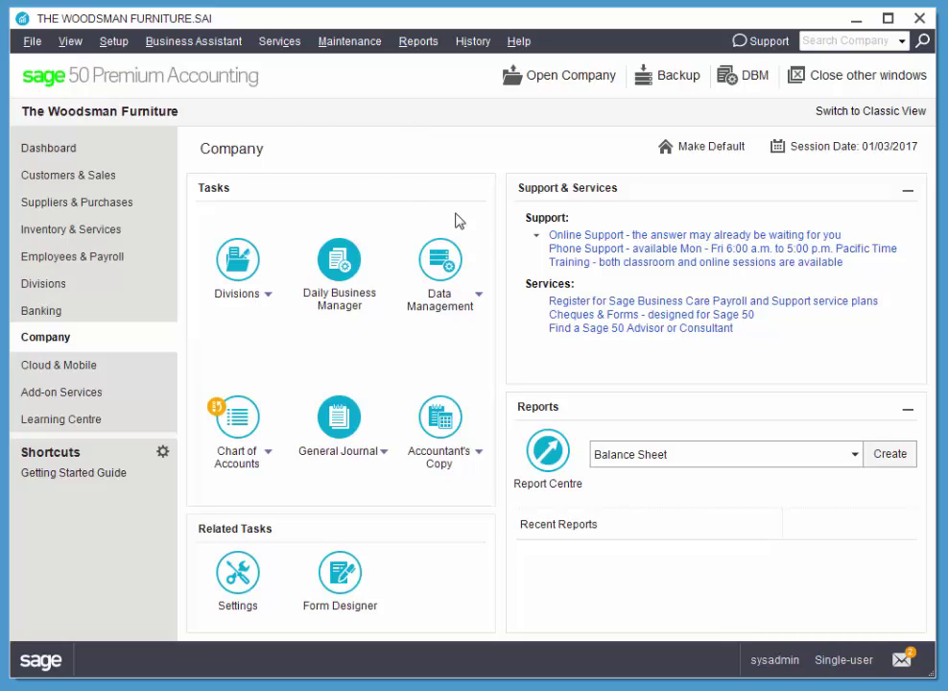
# In the company's sales tax code settings, add code GT with the description "GST 5% Included in Price".
pyautogui.click(113, 44)
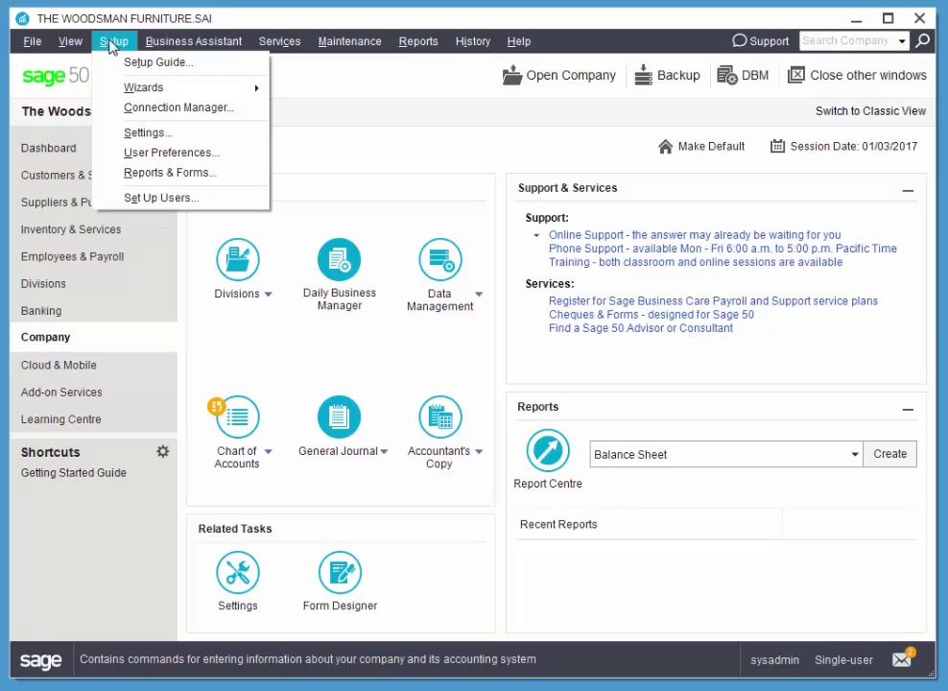
pyautogui.click(170, 134)
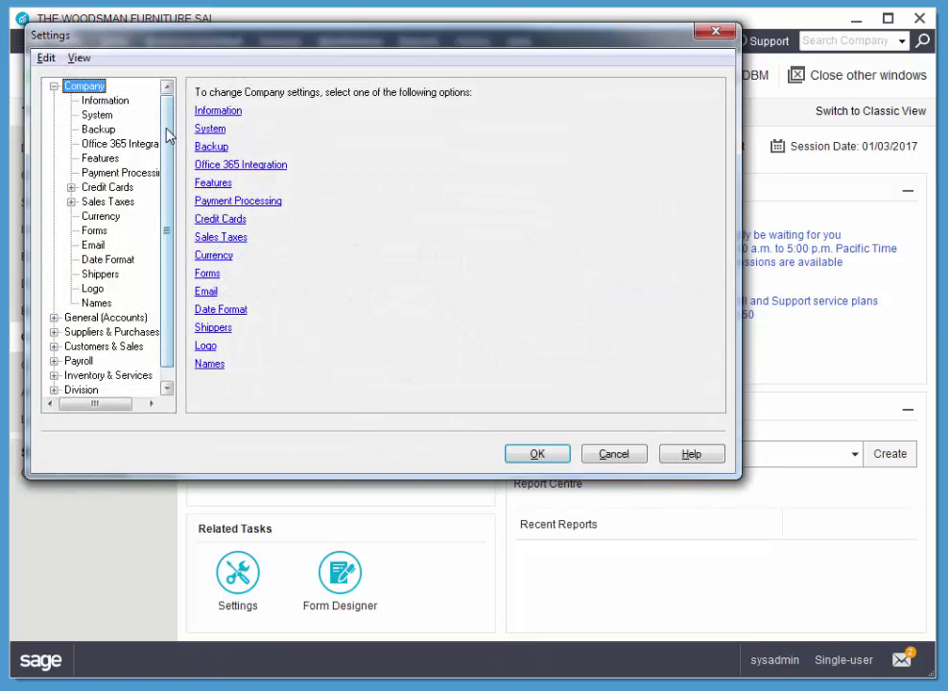
pyautogui.click(70, 202)
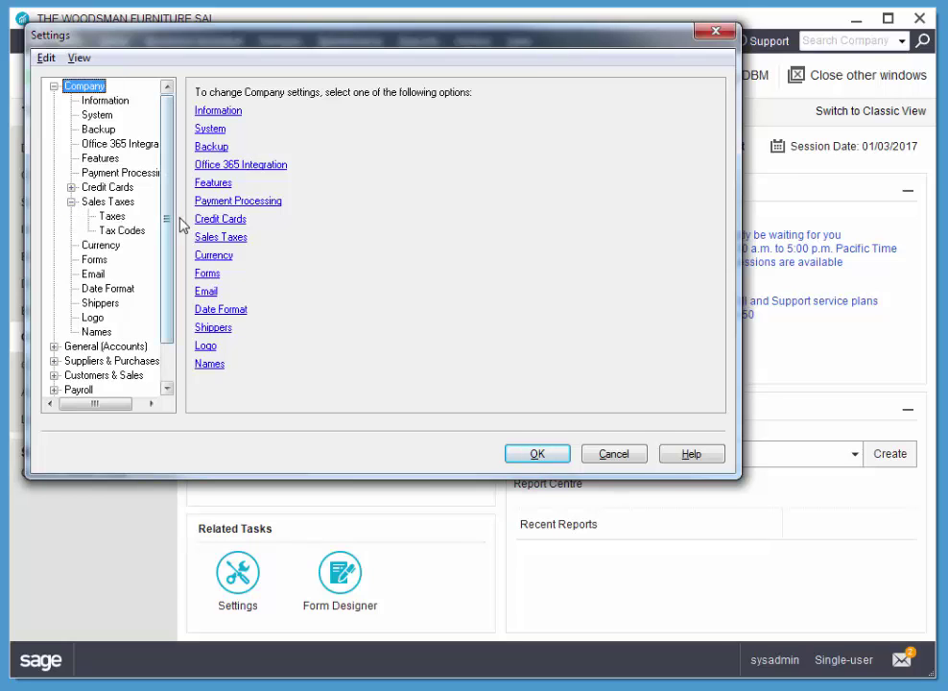
pyautogui.click(120, 231)
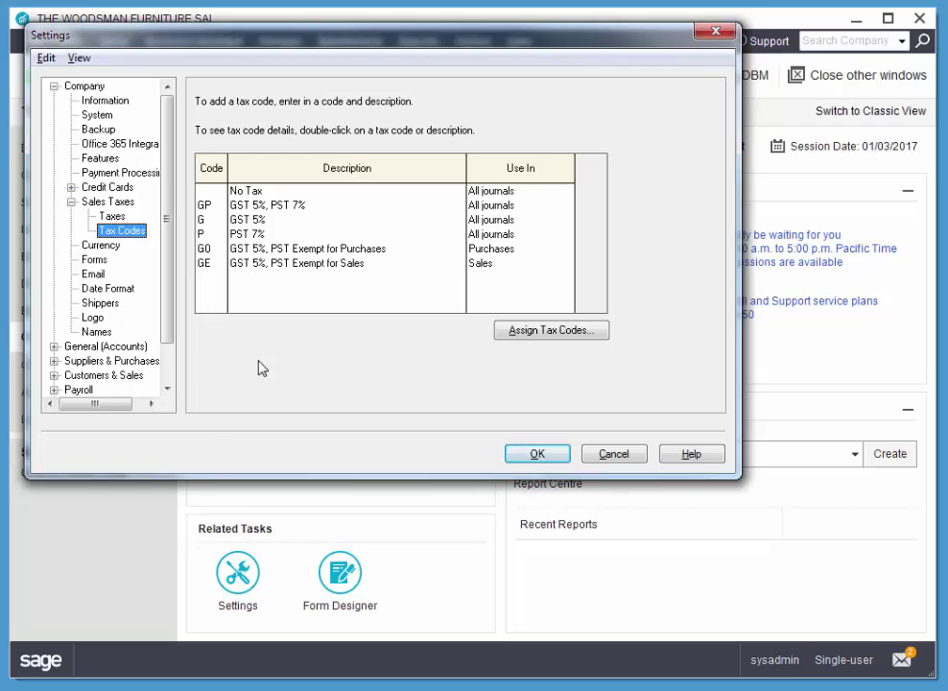
pyautogui.click(204, 278)
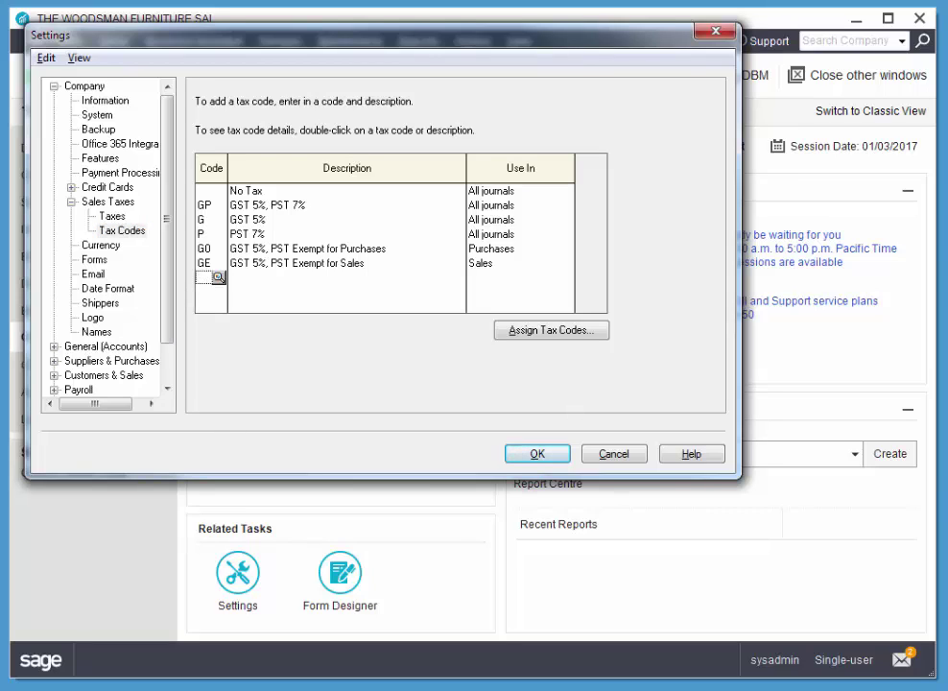
pyautogui.write('GT')
pyautogui.press('Tab')
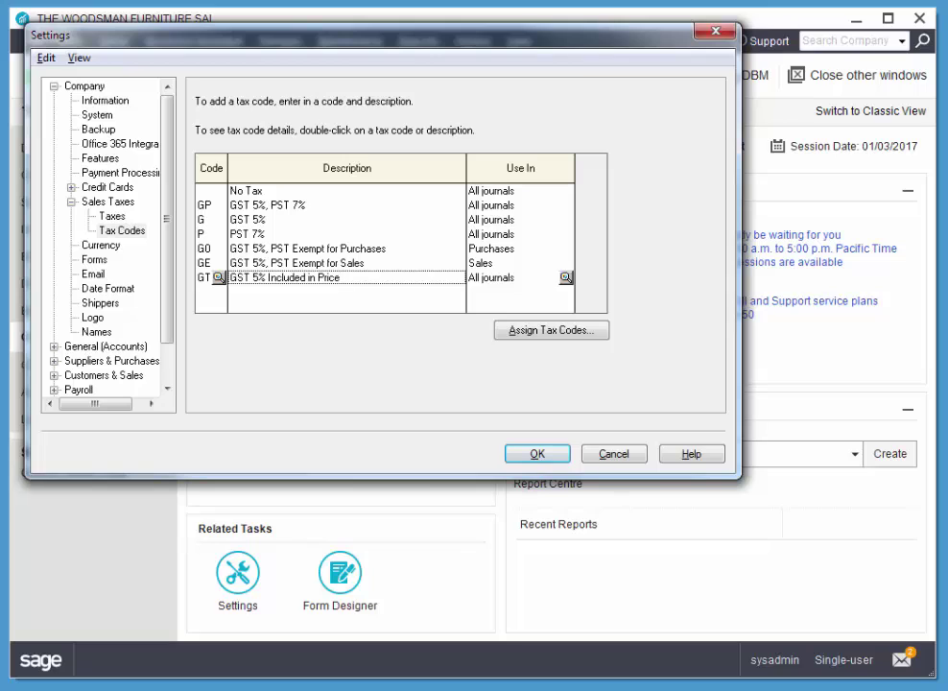
# Open the details of tax code GT and add the GST/HST tax as taxable at a rate of 5.
pyautogui.click(218, 278)
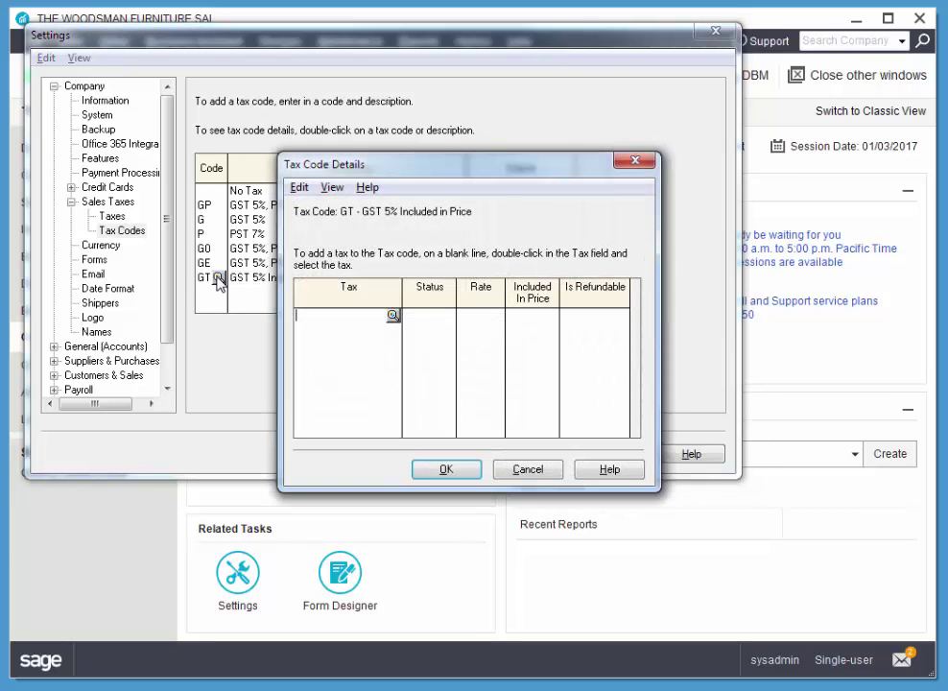
pyautogui.click(396, 318)
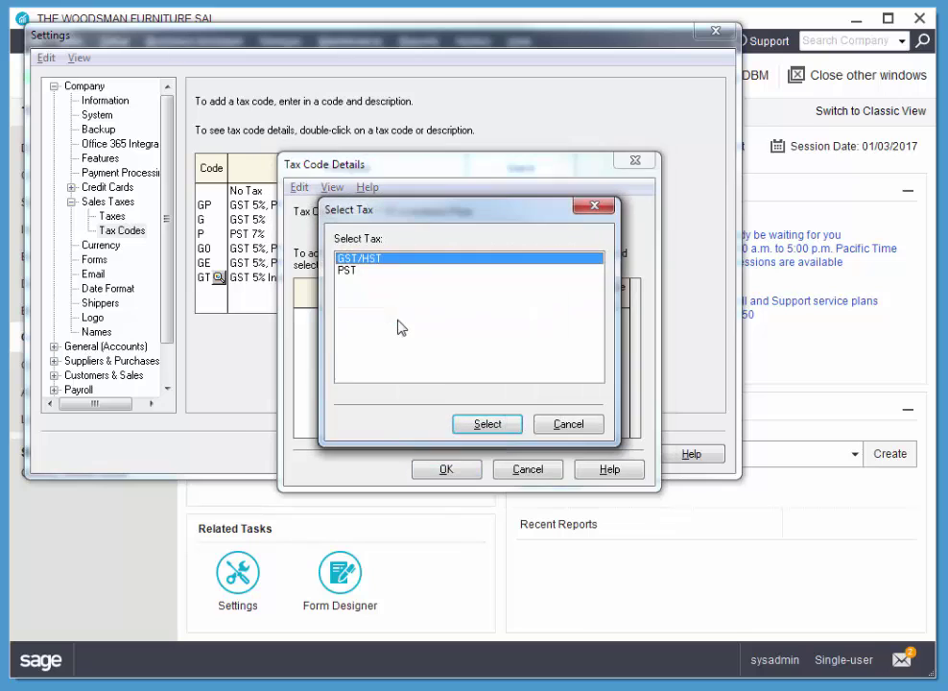
pyautogui.click(489, 422)
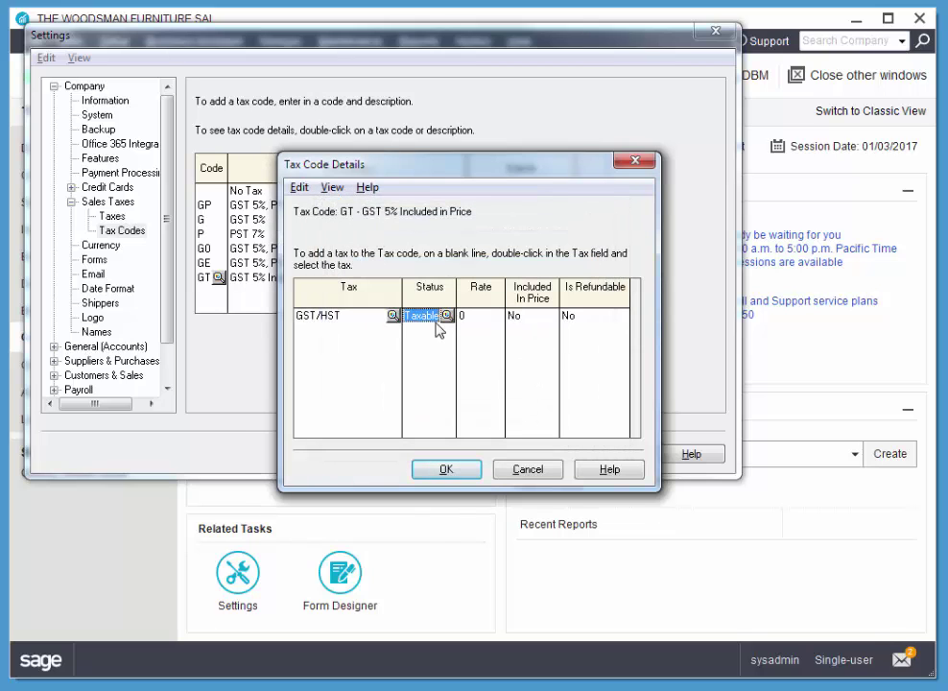
pyautogui.click(477, 319)
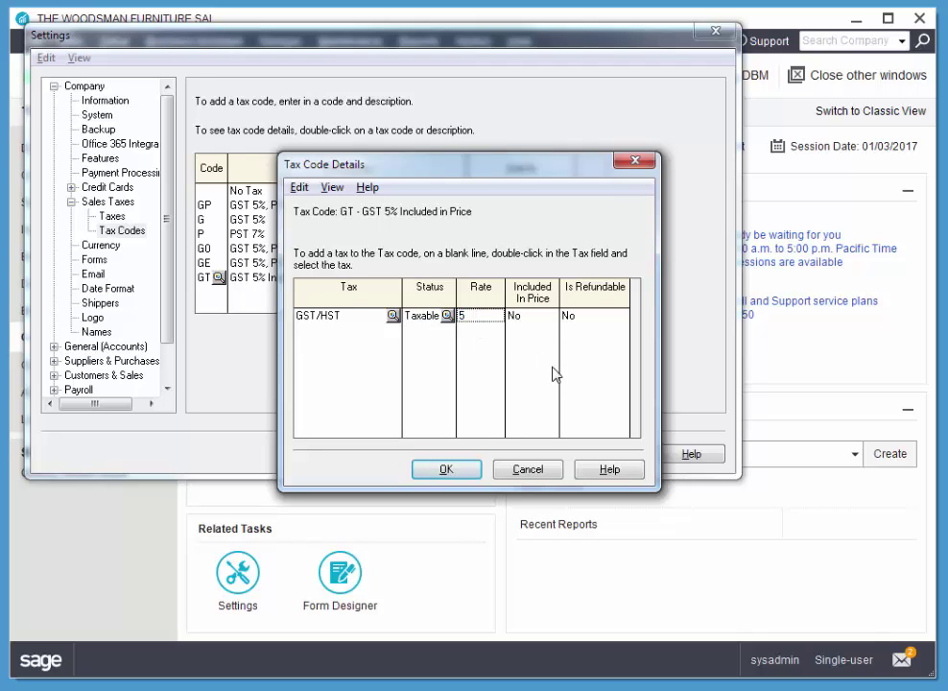
pyautogui.write('5')
# Set GST/HST in code GT to be included in the price and refundable, and save the settings.
pyautogui.click(518, 320)
pyautogui.doubleClick(518, 320)
pyautogui.doubleClick(572, 320)
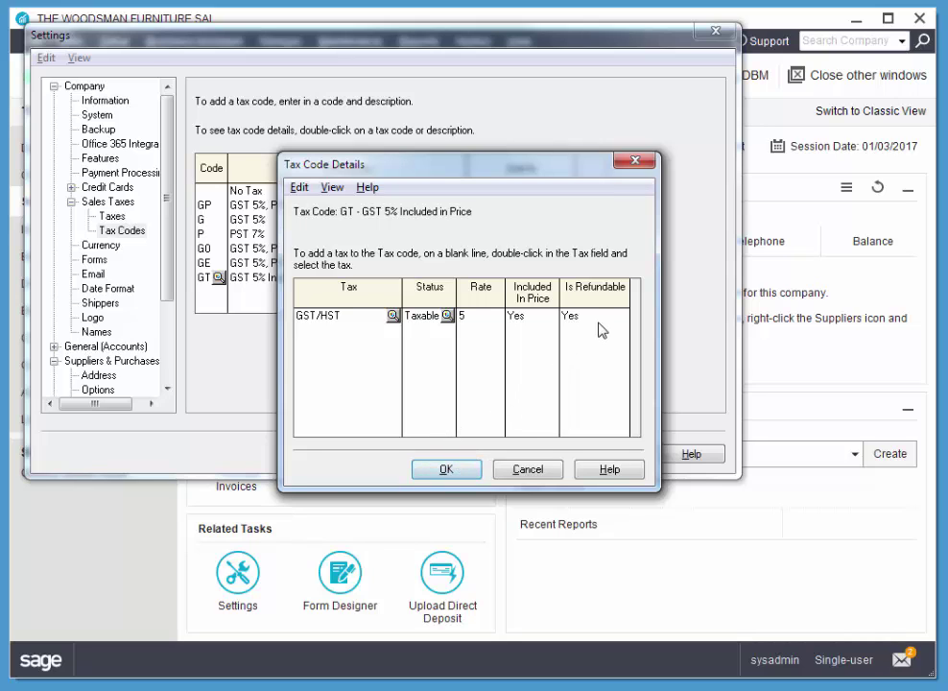
pyautogui.click(447, 469)
pyautogui.click(538, 452)
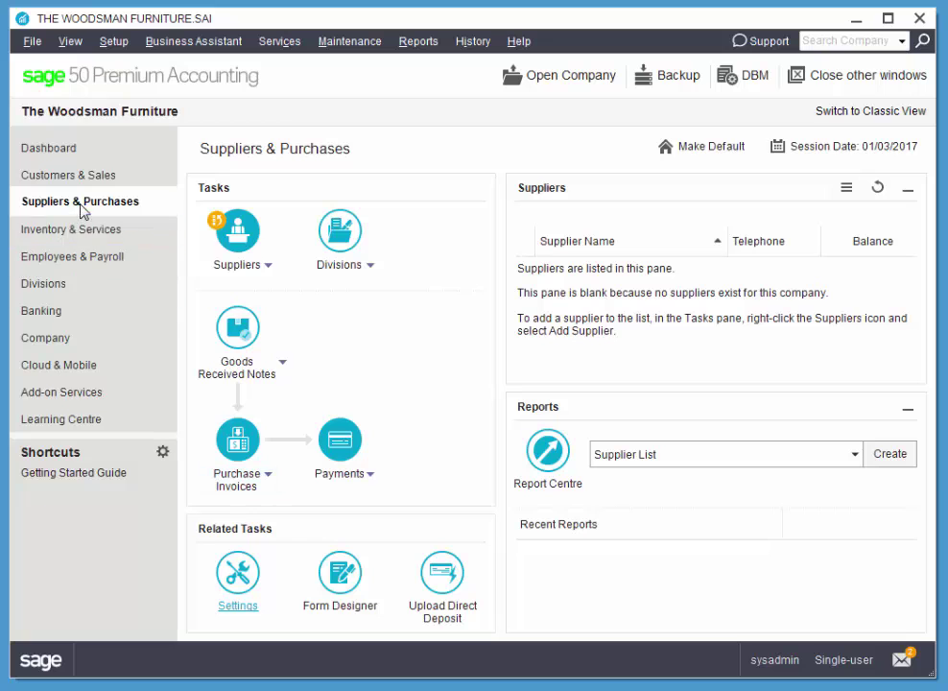
# Start a purchase invoice for a one-time supplier and enter invoice number 123.
pyautogui.click(246, 449)
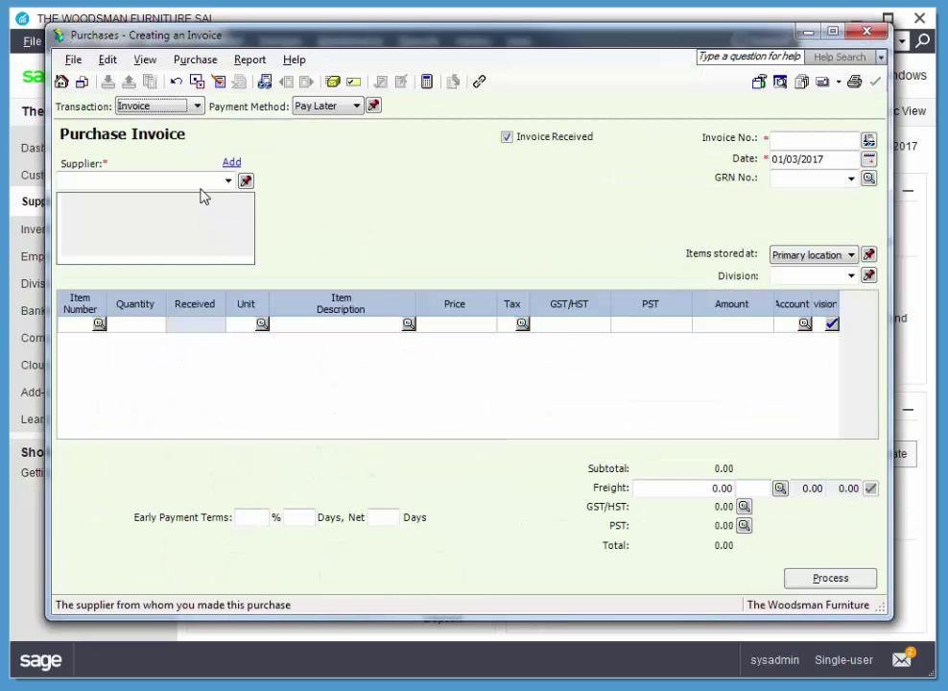
pyautogui.click(228, 180)
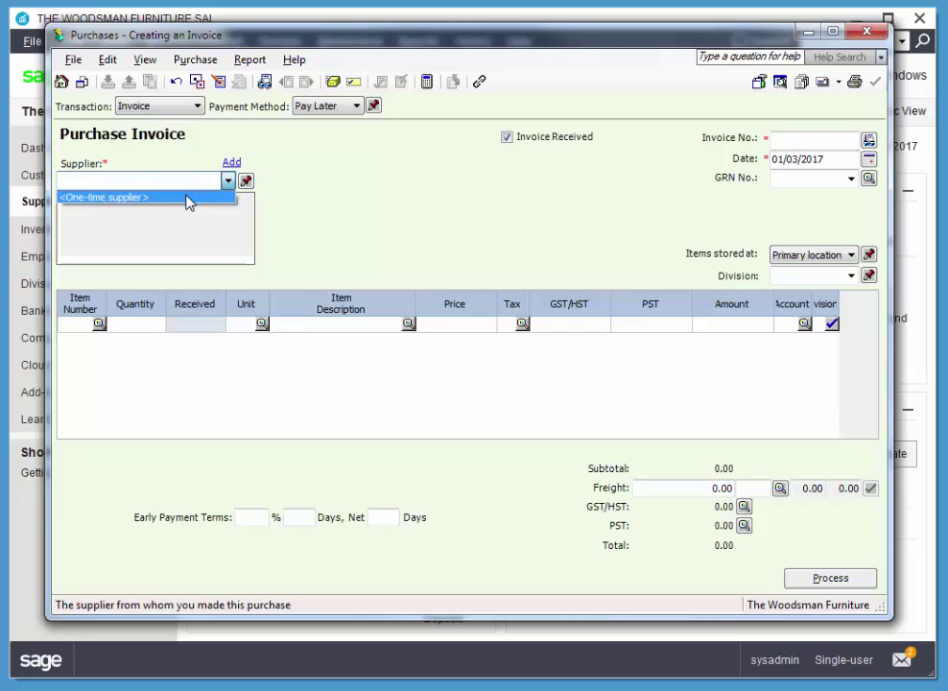
pyautogui.click(186, 197)
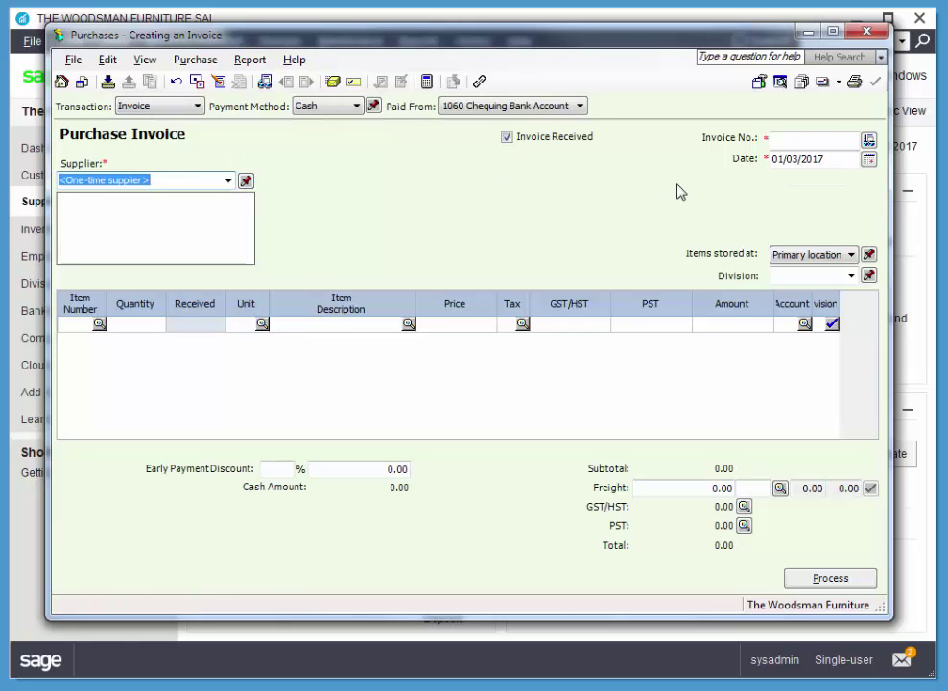
pyautogui.click(828, 139)
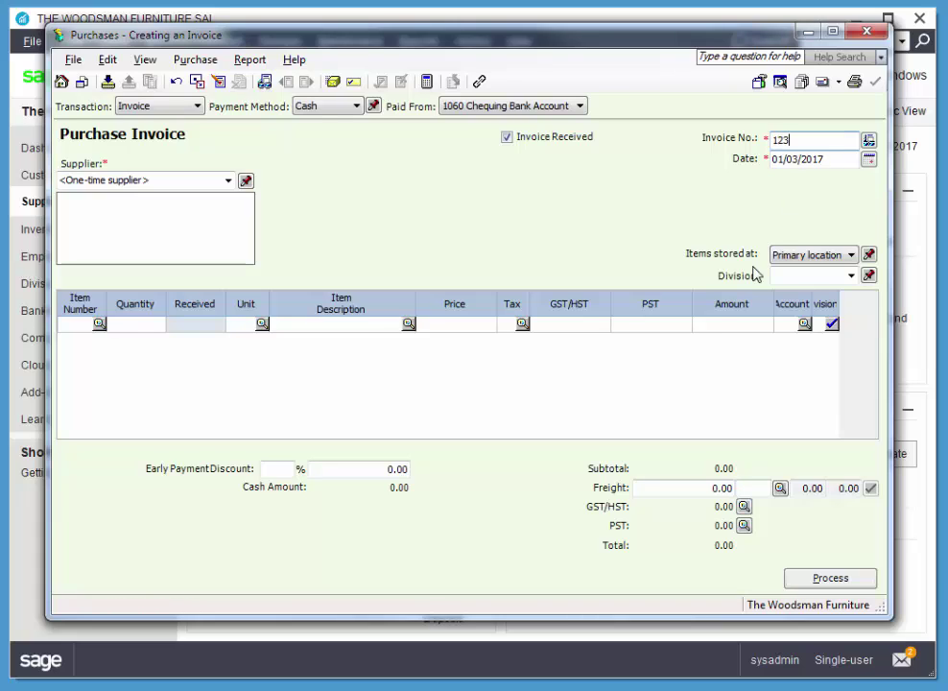
# Add an invoice line described as "cleaning supplies" with an amount of 100.
pyautogui.click(368, 325)
pyautogui.write('cleaning supplies')
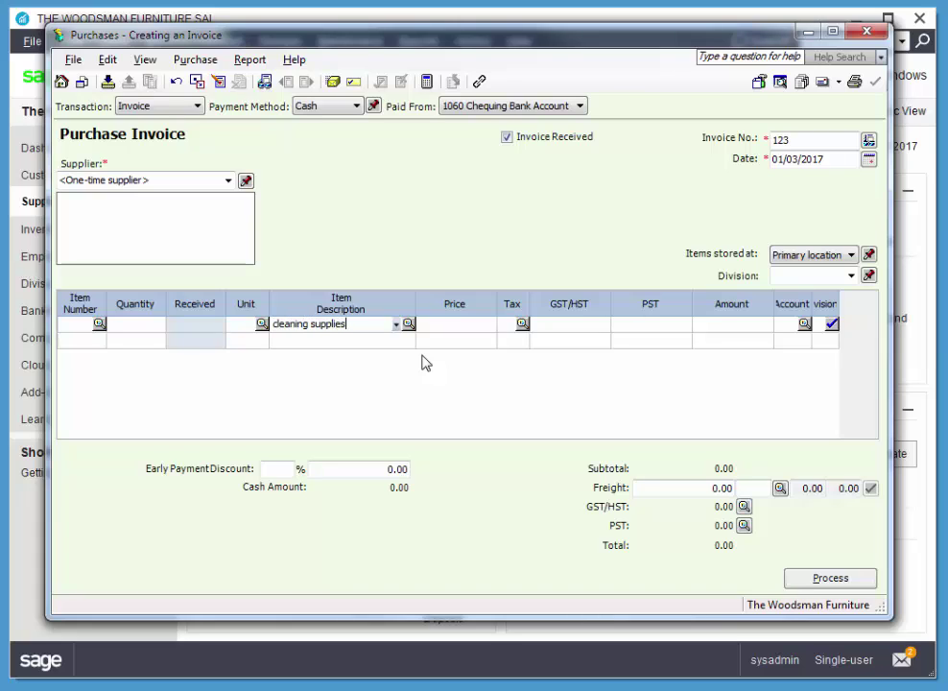
pyautogui.click(757, 324)
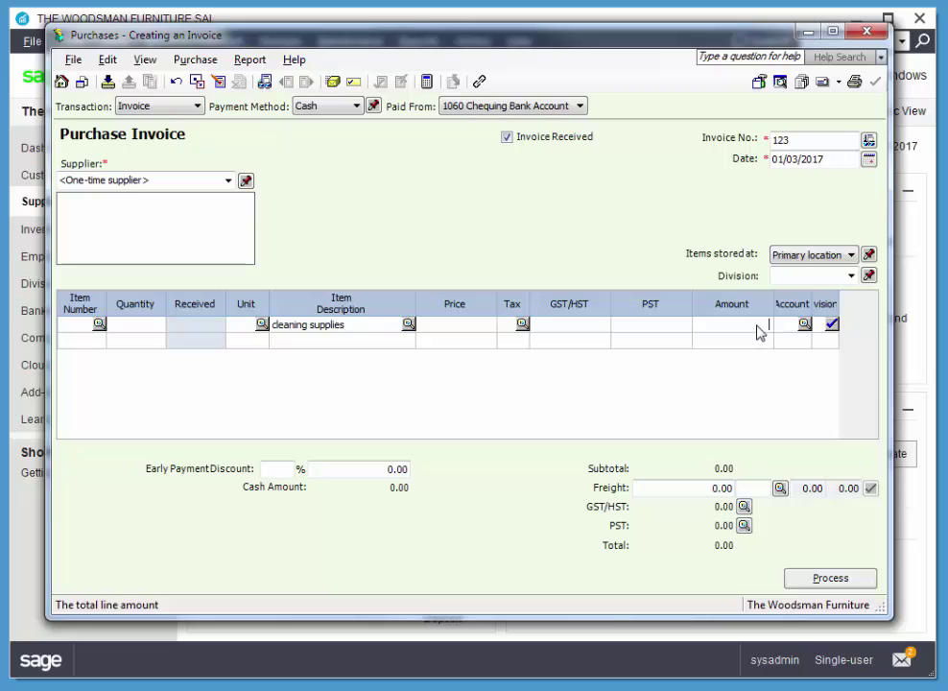
pyautogui.write('1')
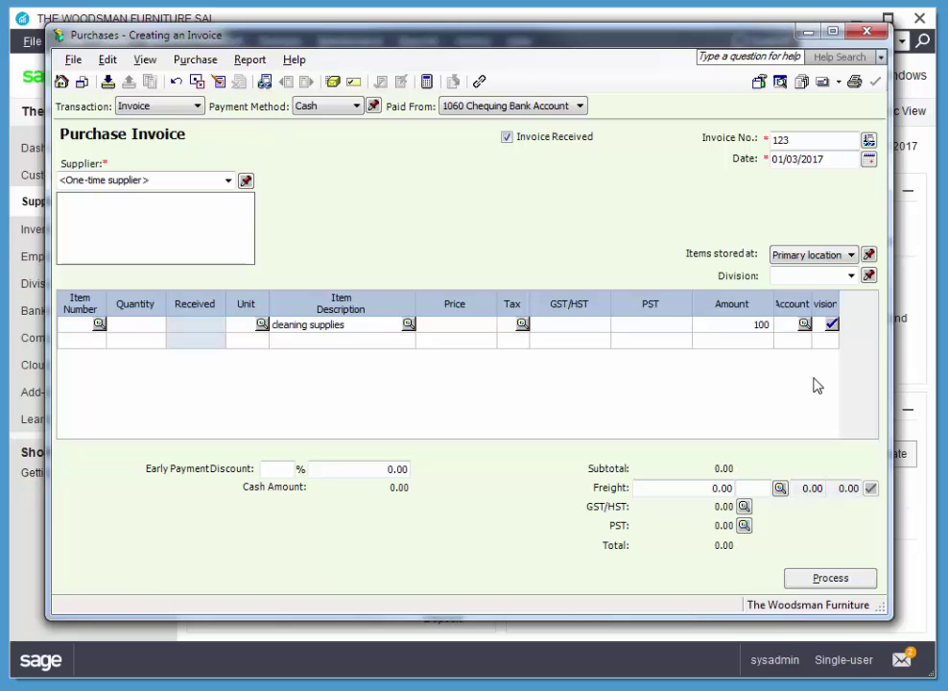
pyautogui.write('00')
pyautogui.press('Tab')
# Assign account 5810 Cleaning Supplies to the cleaning supplies line.
pyautogui.click(804, 324)
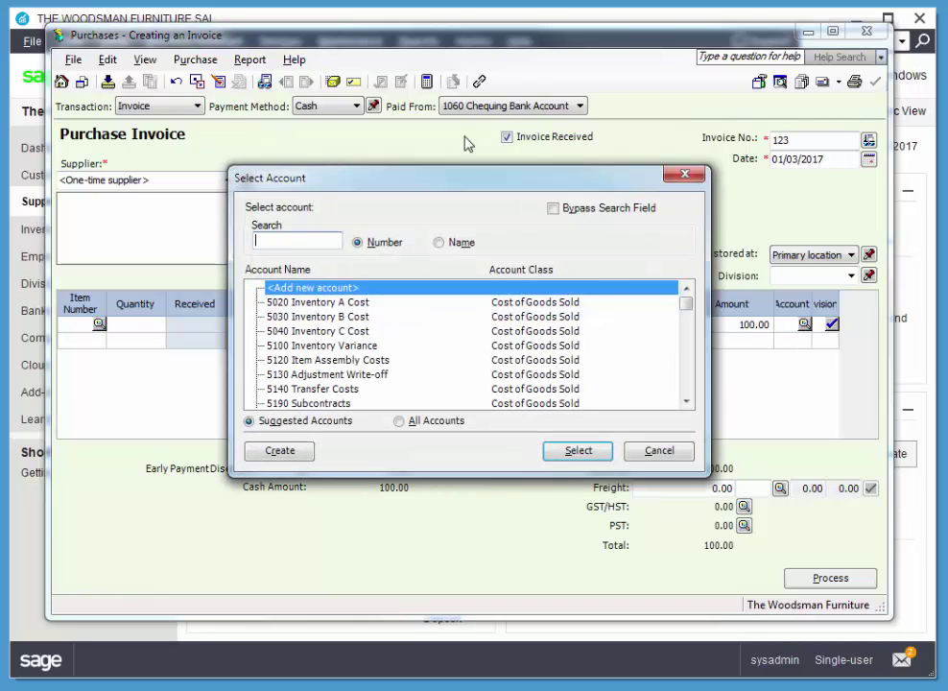
pyautogui.moveTo(688, 308); pyautogui.dragTo(693, 413)
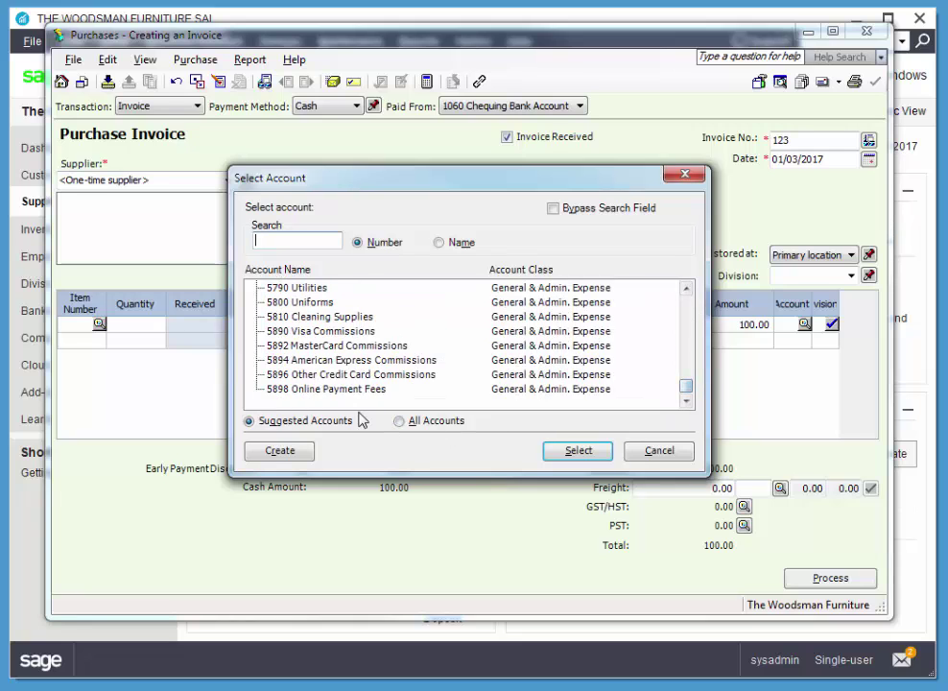
pyautogui.click(328, 317)
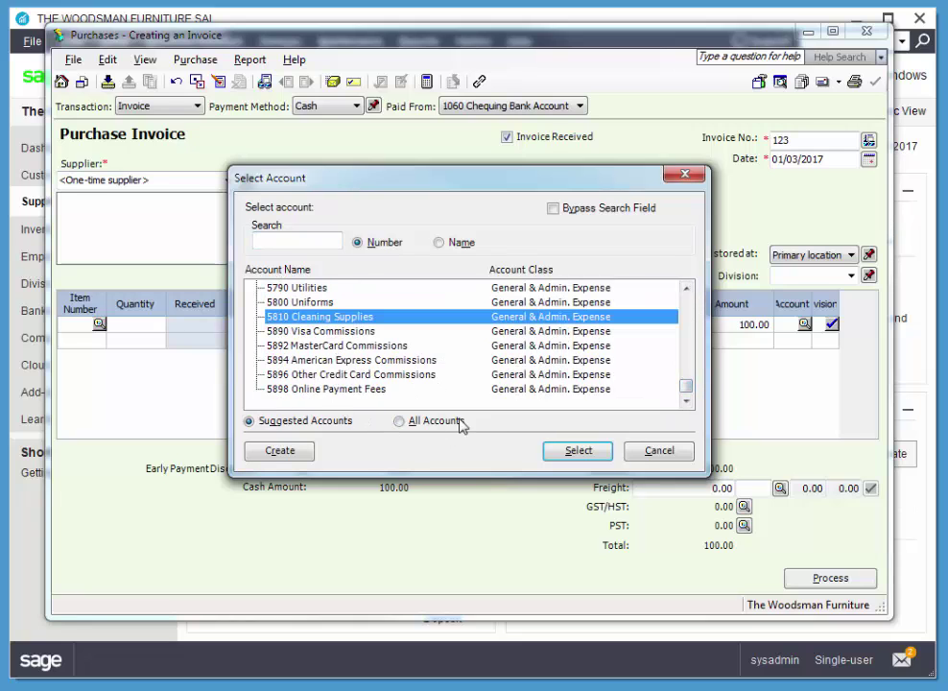
pyautogui.click(576, 450)
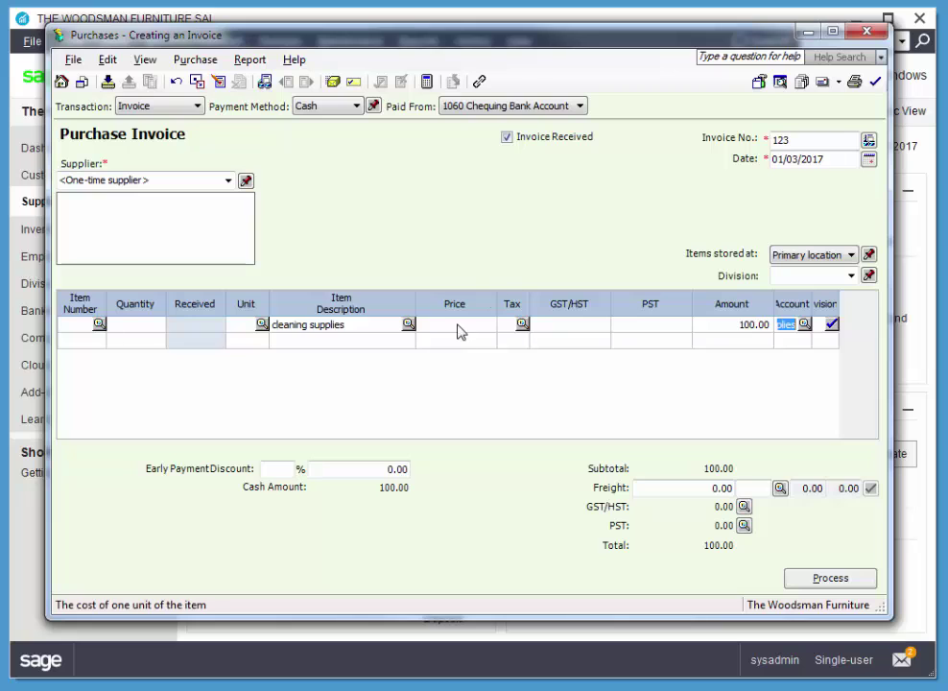
# Apply tax code GT - GST 5% Included in Price to the line and display the purchase's transaction detail.
pyautogui.click(521, 325)
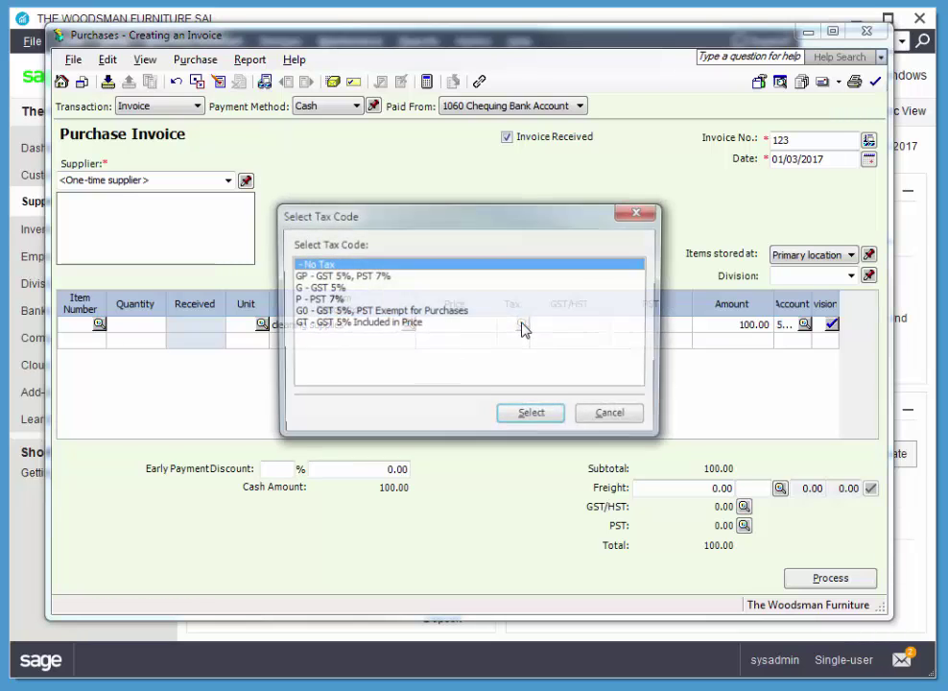
pyautogui.click(373, 324)
pyautogui.click(529, 416)
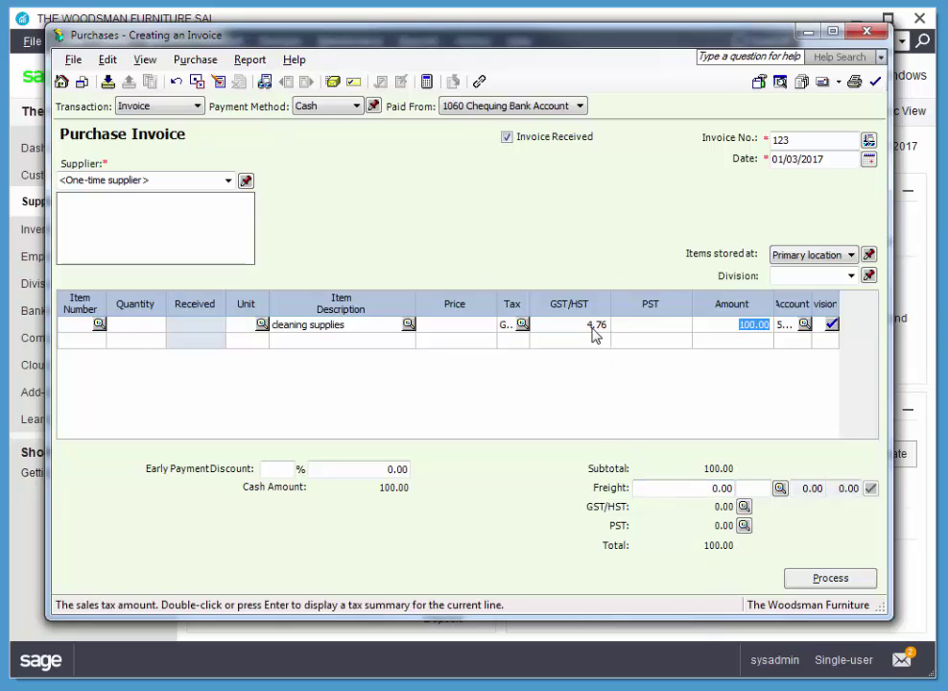
pyautogui.click(249, 60)
pyautogui.click(284, 82)
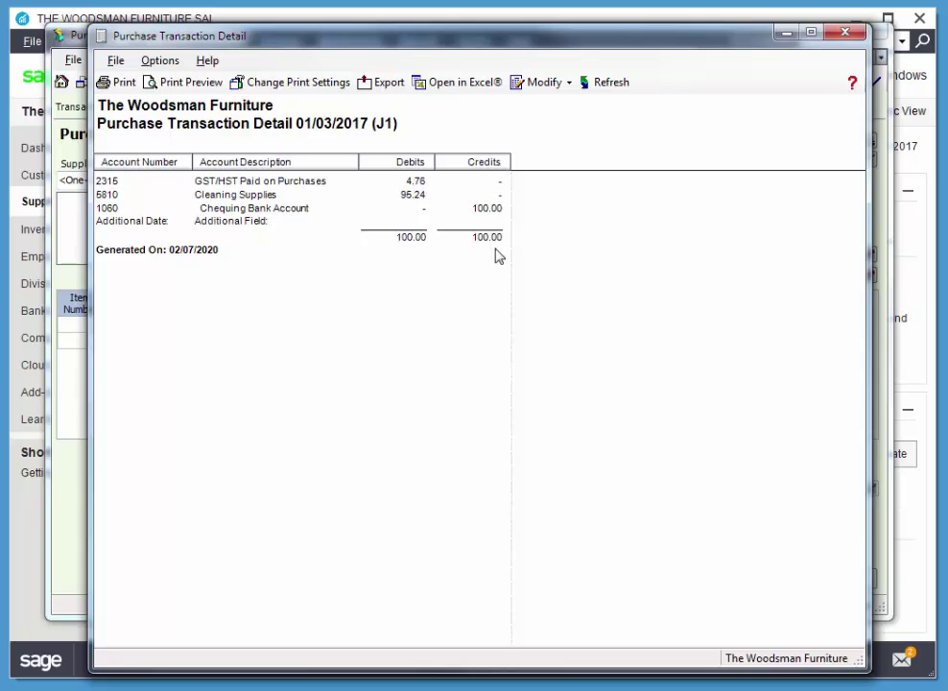
# Close the purchase transaction detail and discard the cleaning supplies invoice without processing it.
pyautogui.click(845, 32)
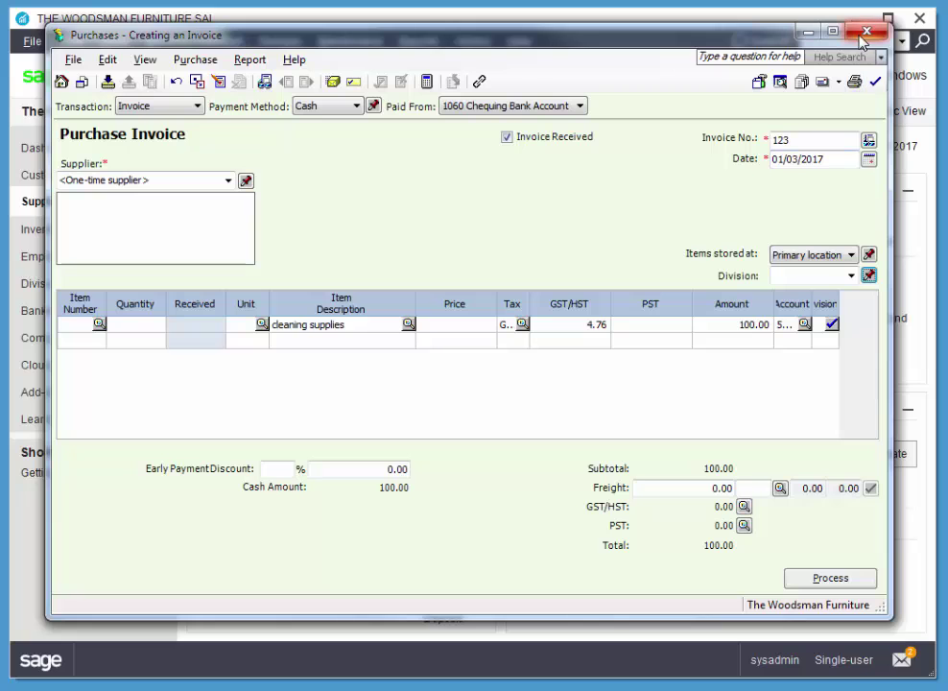
pyautogui.click(864, 35)
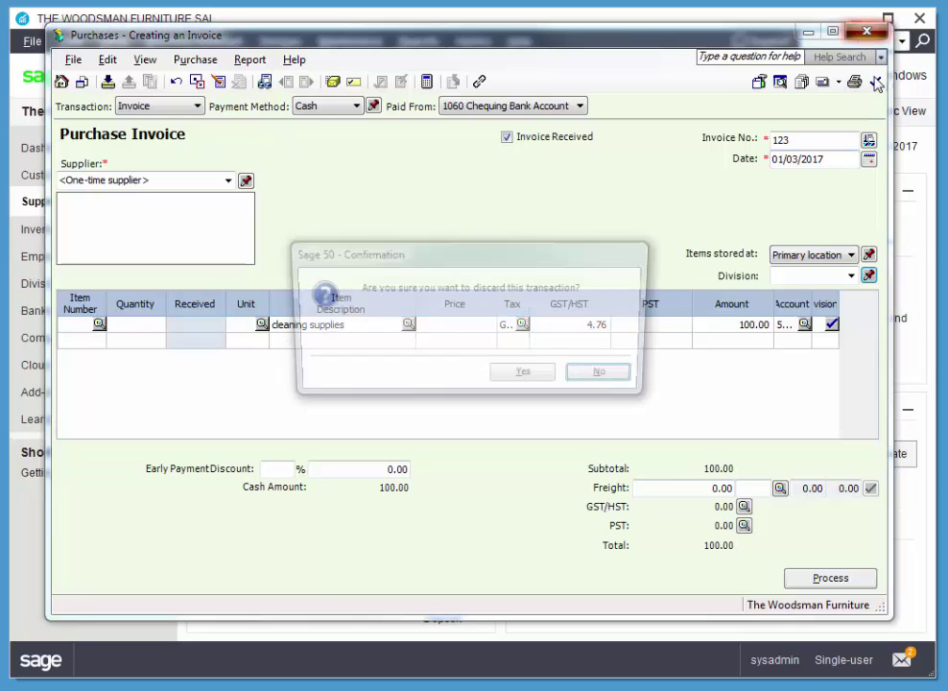
pyautogui.click(518, 380)
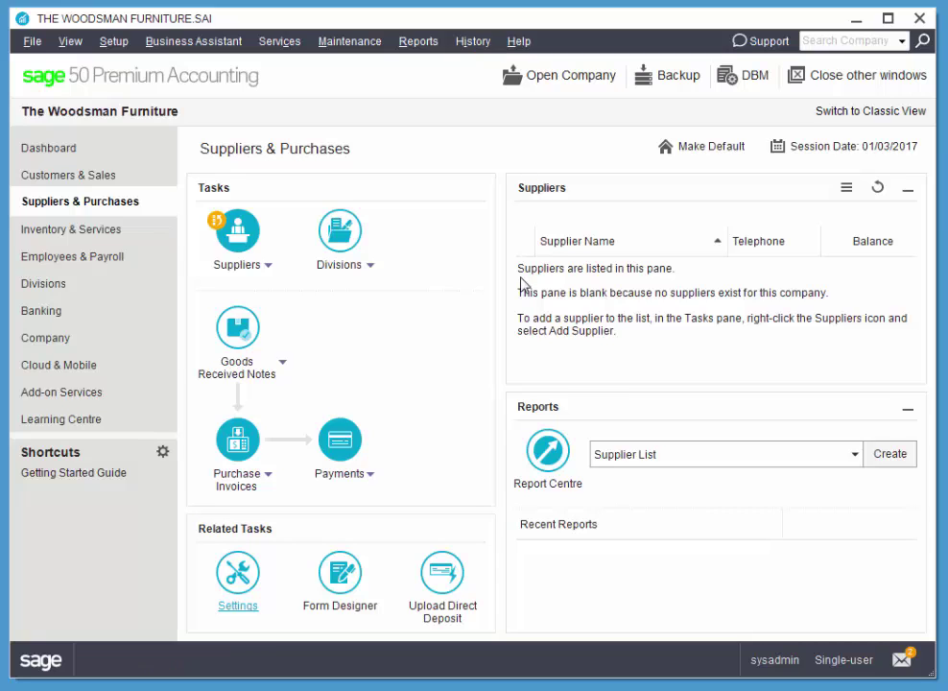
# Open the record for 1055 Savings Bank Account from the company's chart of accounts.
pyautogui.click(81, 351)
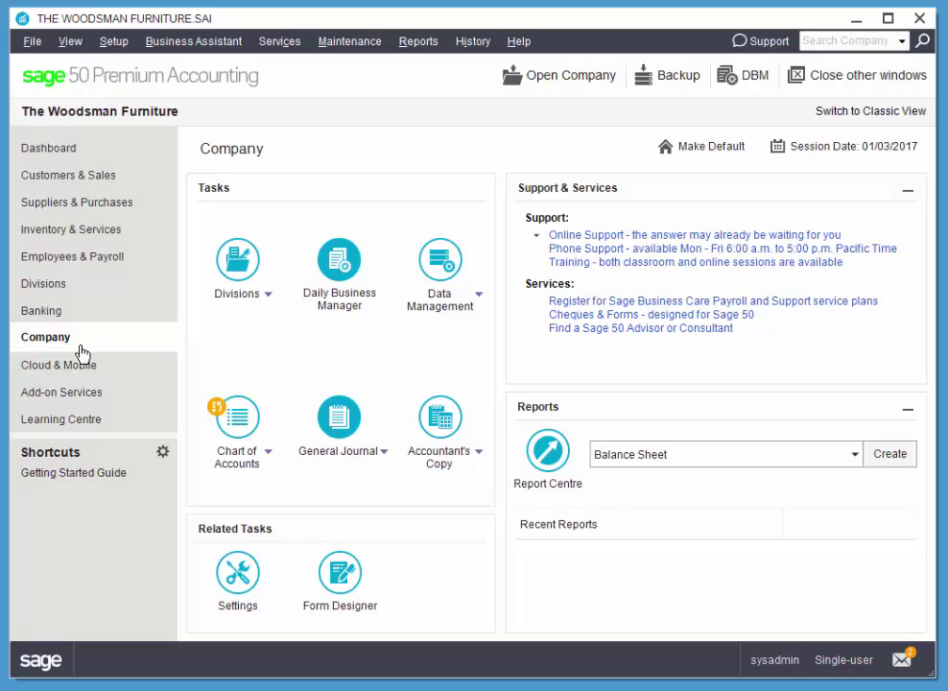
pyautogui.click(240, 421)
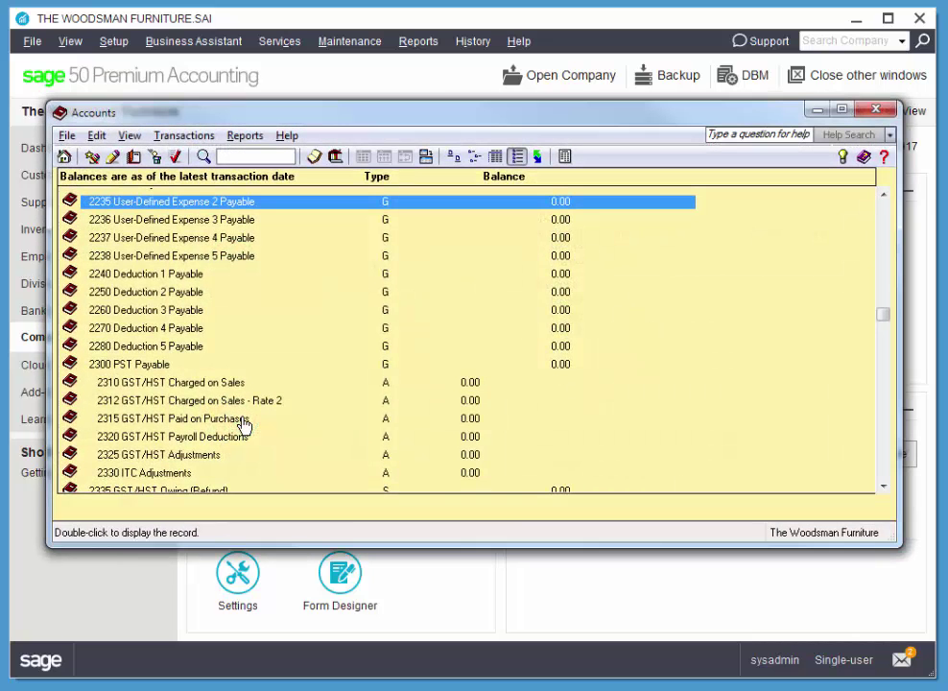
pyautogui.moveTo(883, 314); pyautogui.dragTo(884, 196)
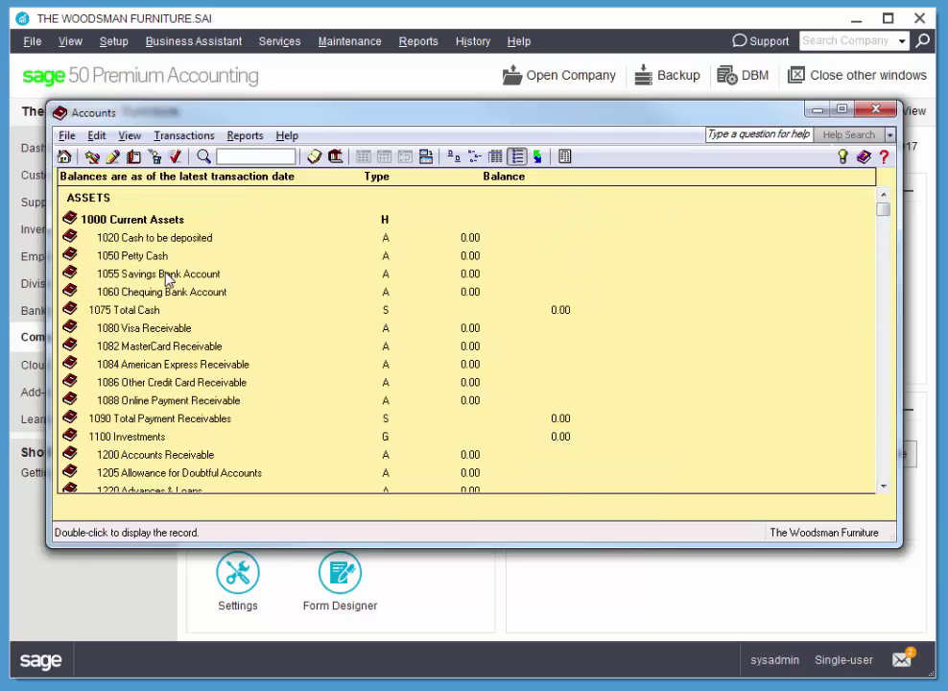
pyautogui.click(168, 276)
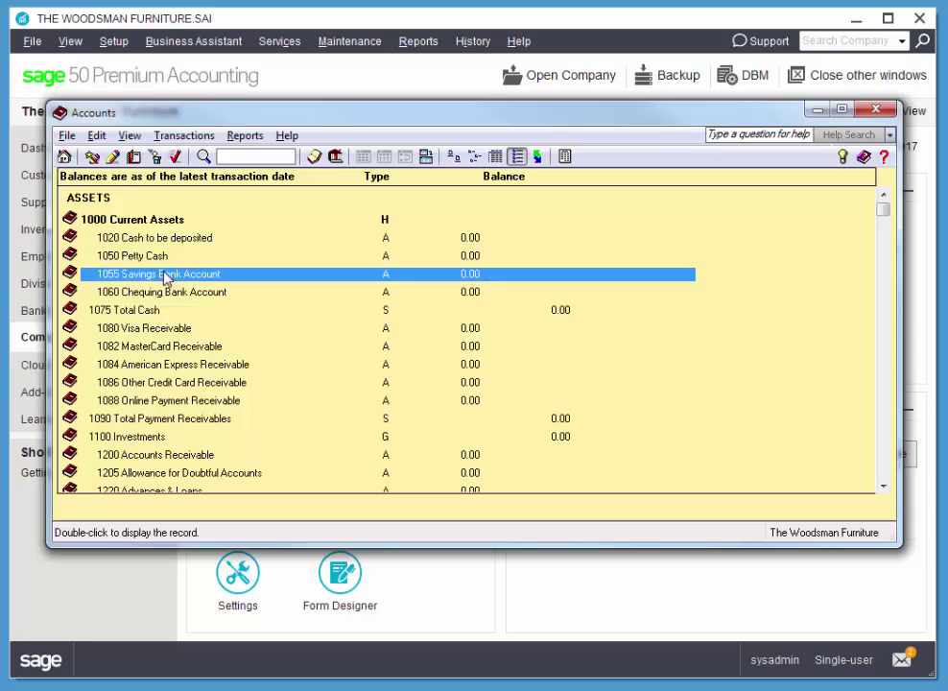
pyautogui.click(112, 158)
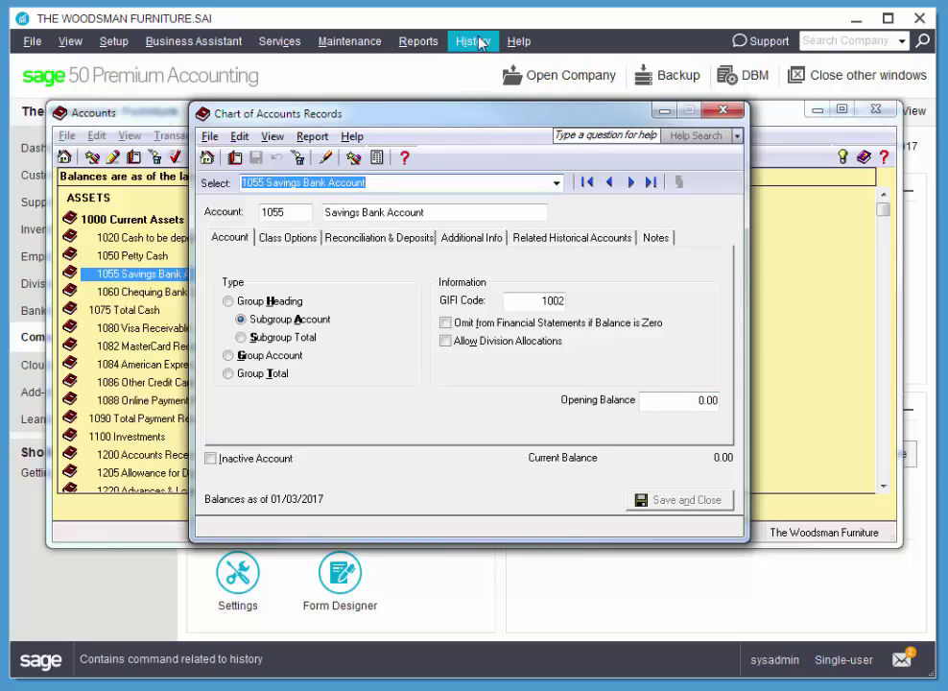
# Set the savings account's opening balance to 11,347.59, save the record and accept the balancing entry to retained earnings.
pyautogui.click(683, 399)
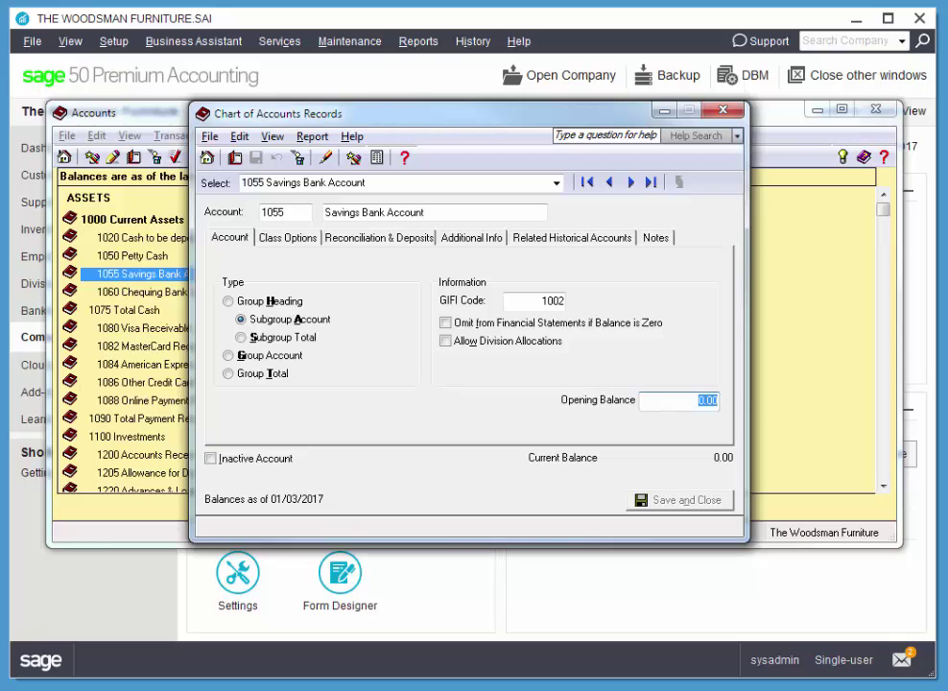
pyautogui.write('11347.59')
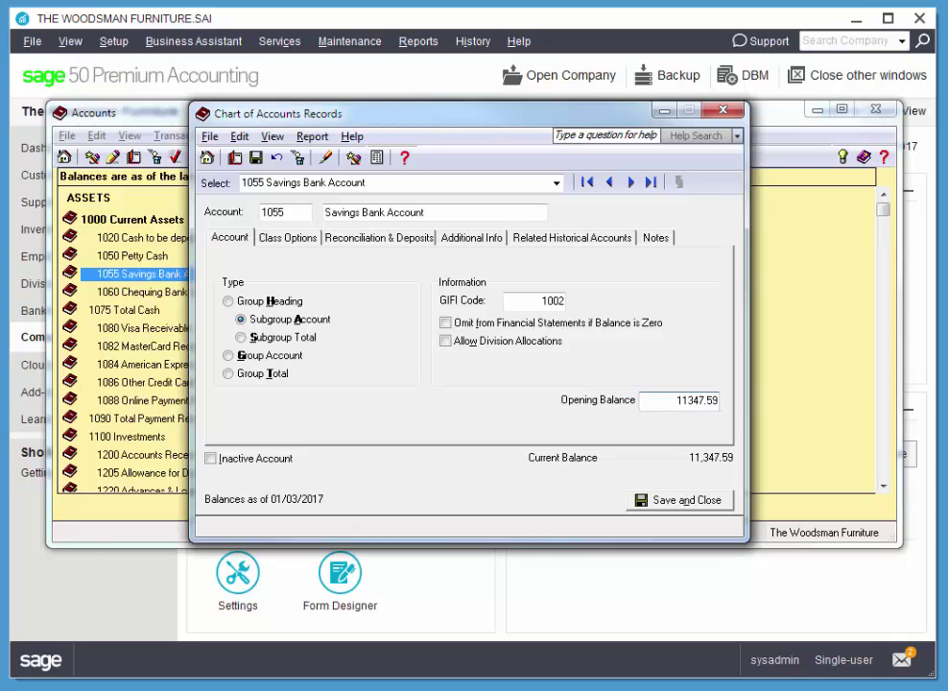
pyautogui.press('Tab')
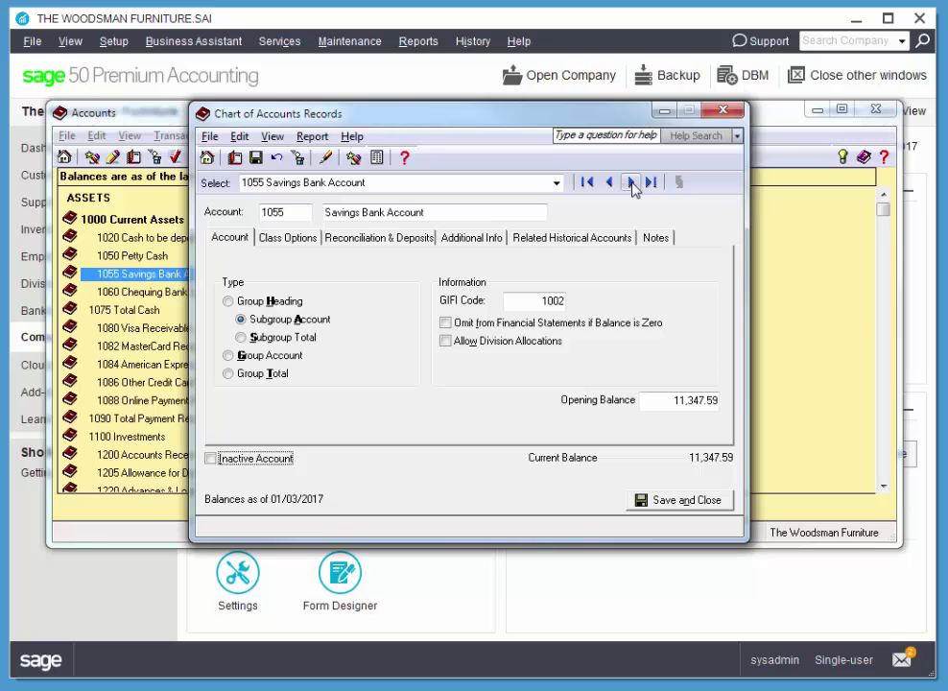
pyautogui.click(684, 506)
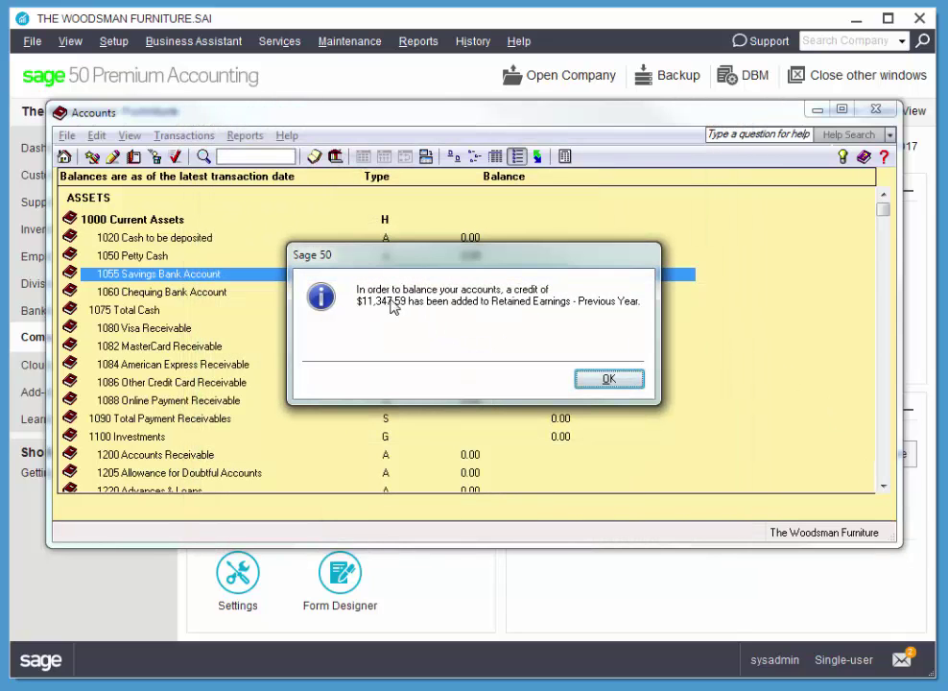
pyautogui.click(609, 381)
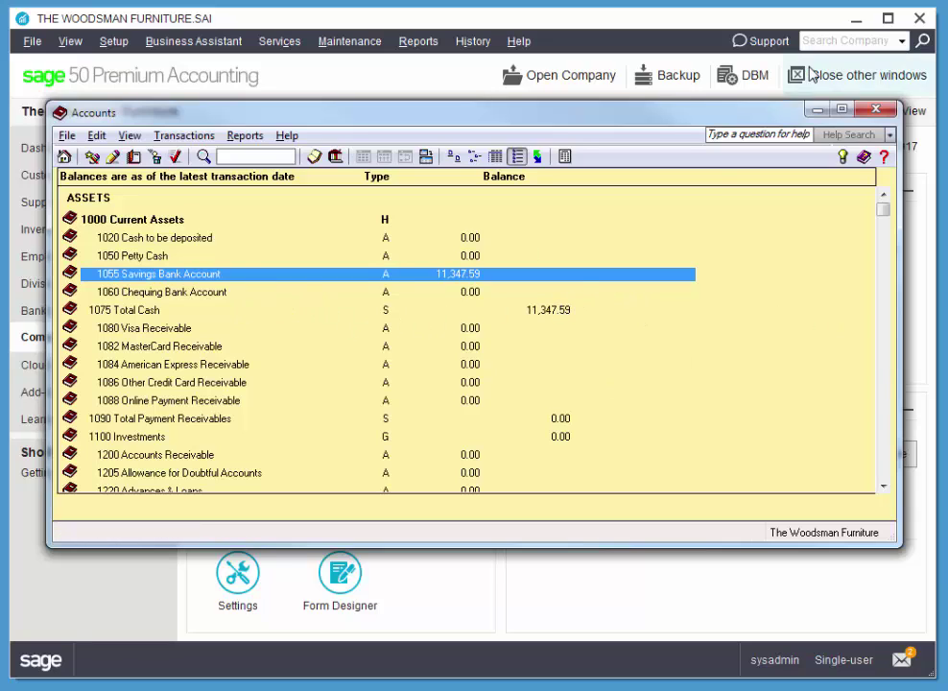
pyautogui.click(857, 75)
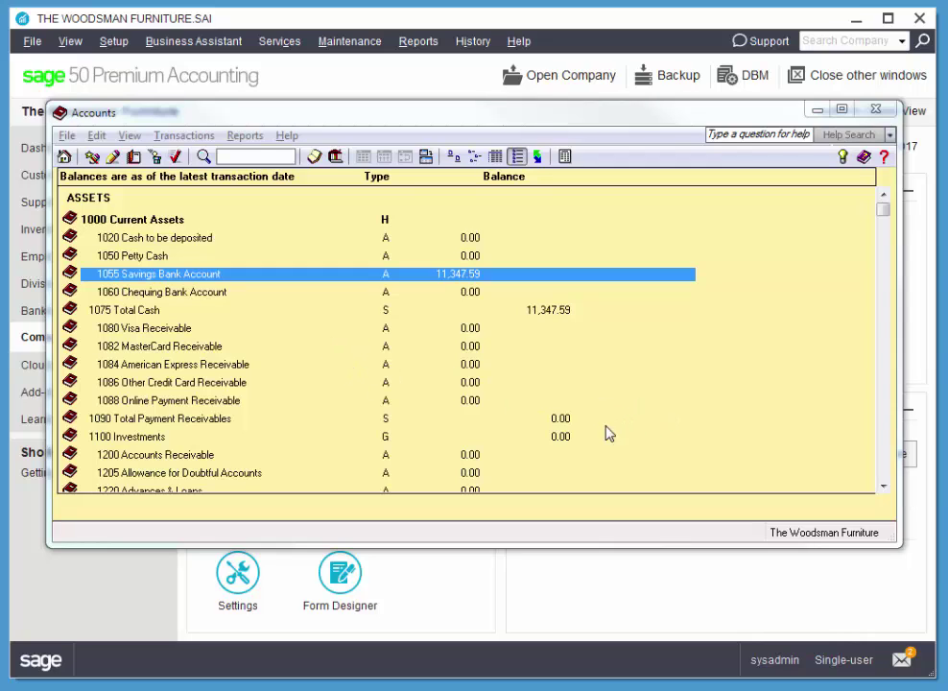
# Open the 1200 Accounts Receivable record and set its opening balance to 15,424.50.
pyautogui.click(163, 458)
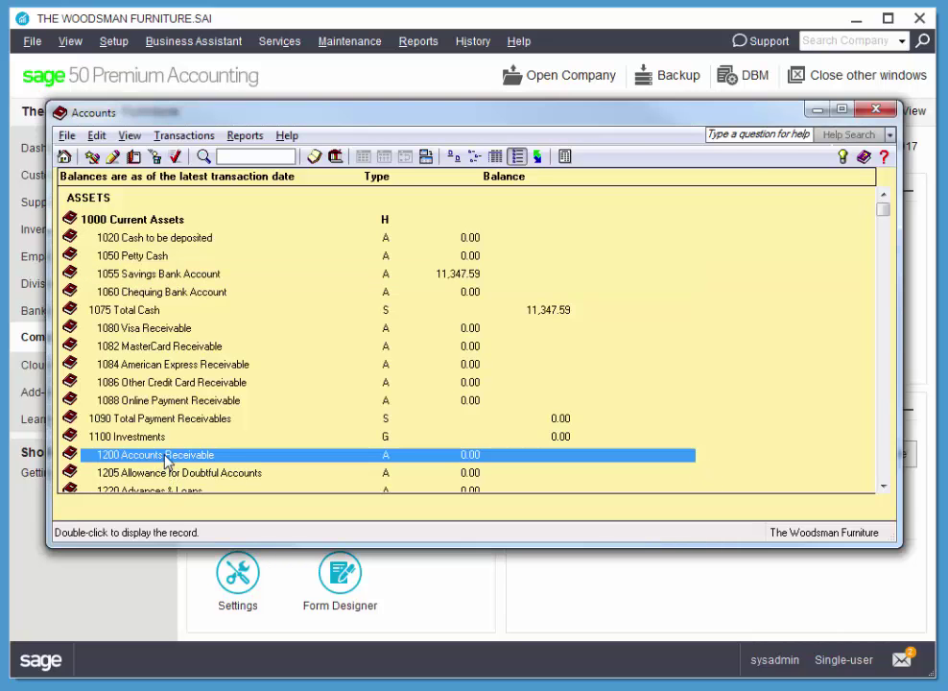
pyautogui.doubleClick(165, 460)
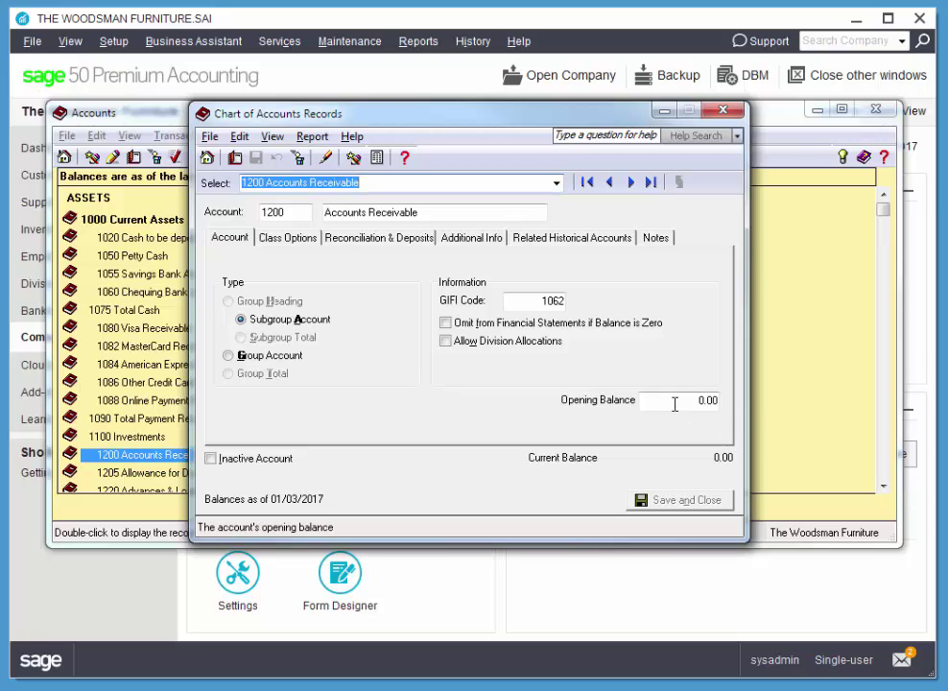
pyautogui.moveTo(672, 402); pyautogui.dragTo(715, 401)
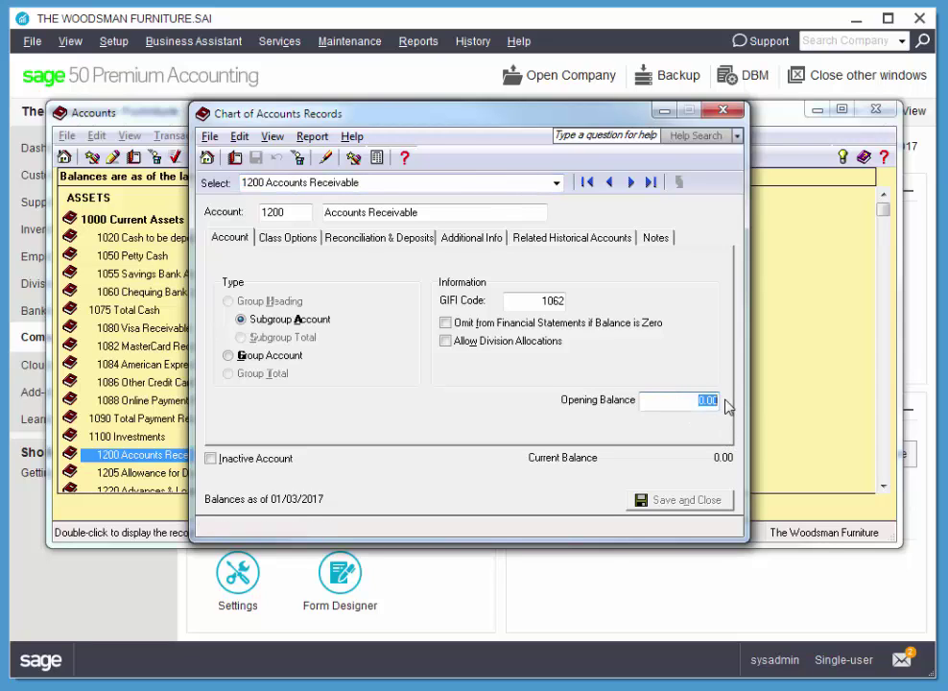
pyautogui.write('15424')
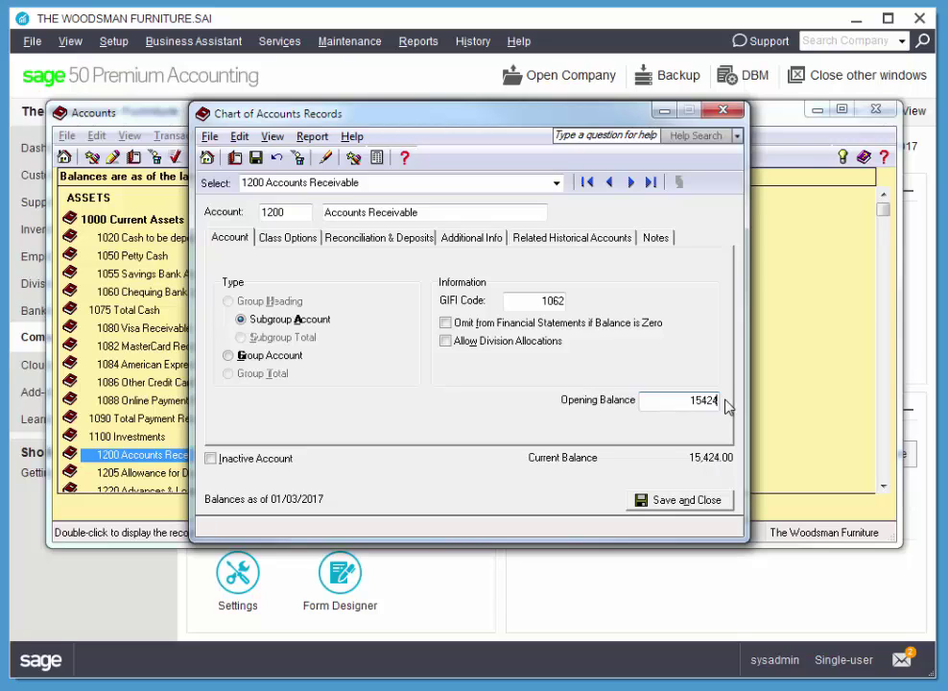
pyautogui.write('.50')
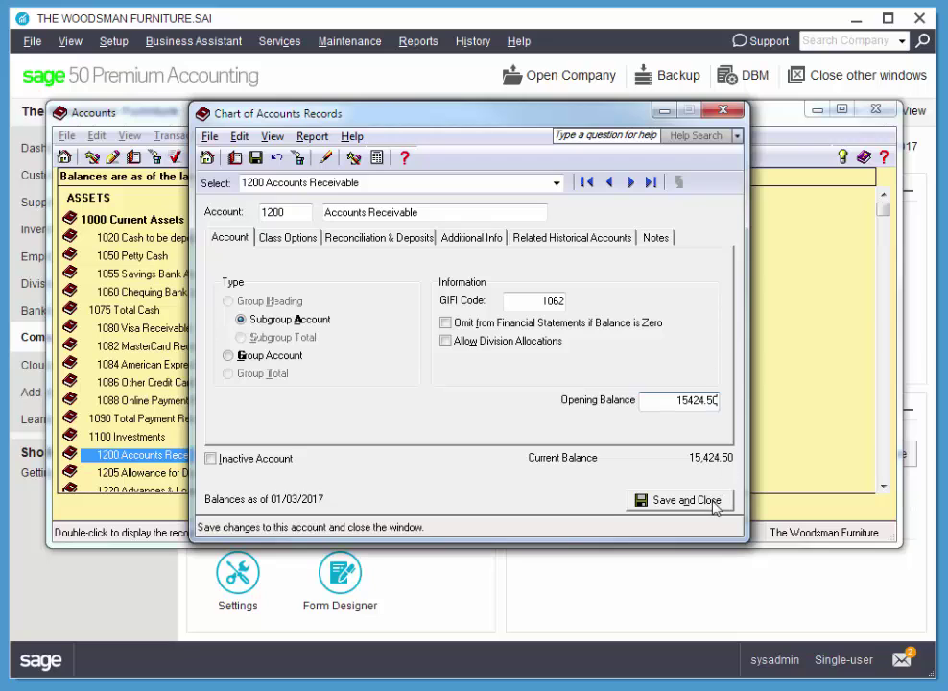
# Save the Accounts Receivable record, choosing to always save changes to records without asking.
pyautogui.click(555, 185)
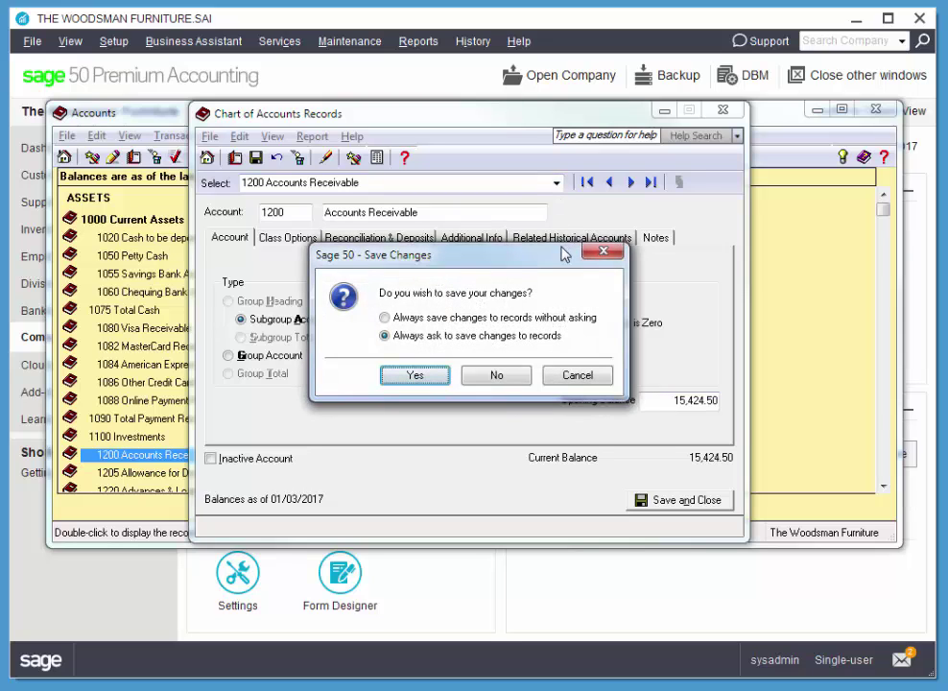
pyautogui.moveTo(560, 260); pyautogui.dragTo(599, 278)
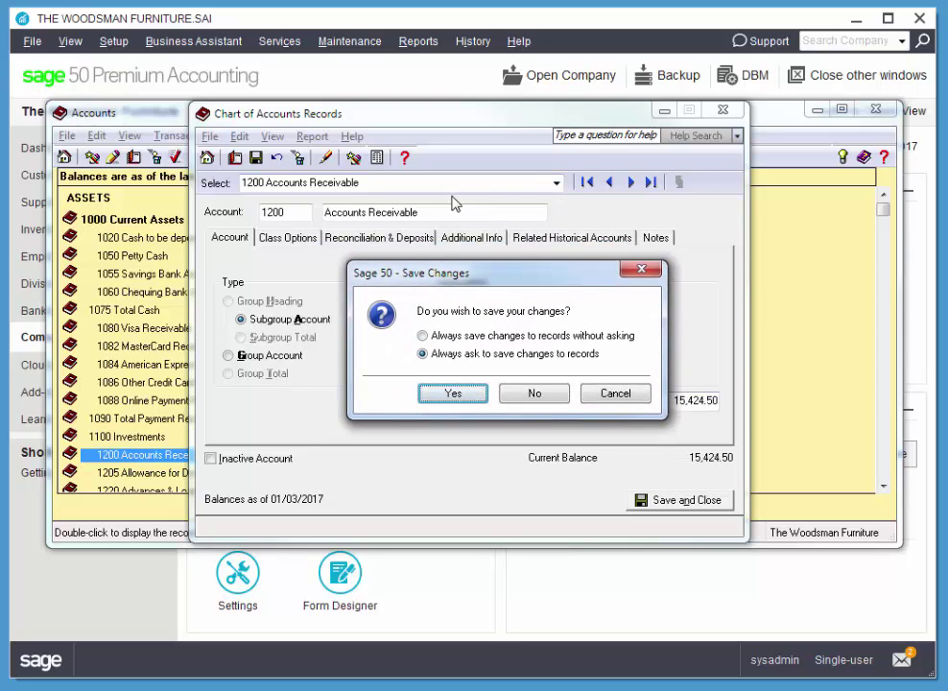
pyautogui.moveTo(502, 277); pyautogui.dragTo(542, 257)
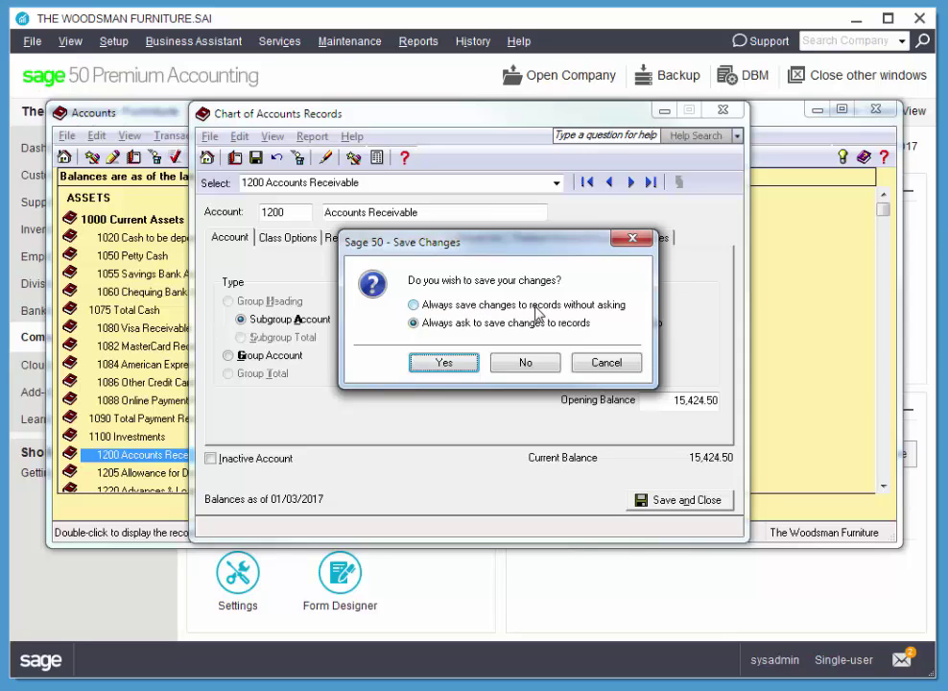
pyautogui.click(413, 305)
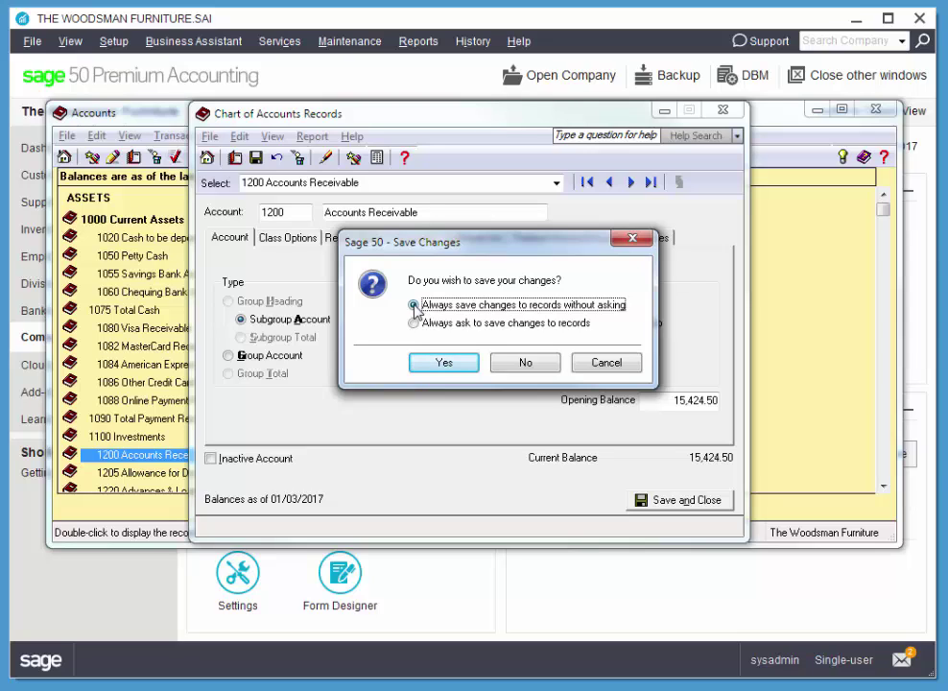
pyautogui.click(464, 367)
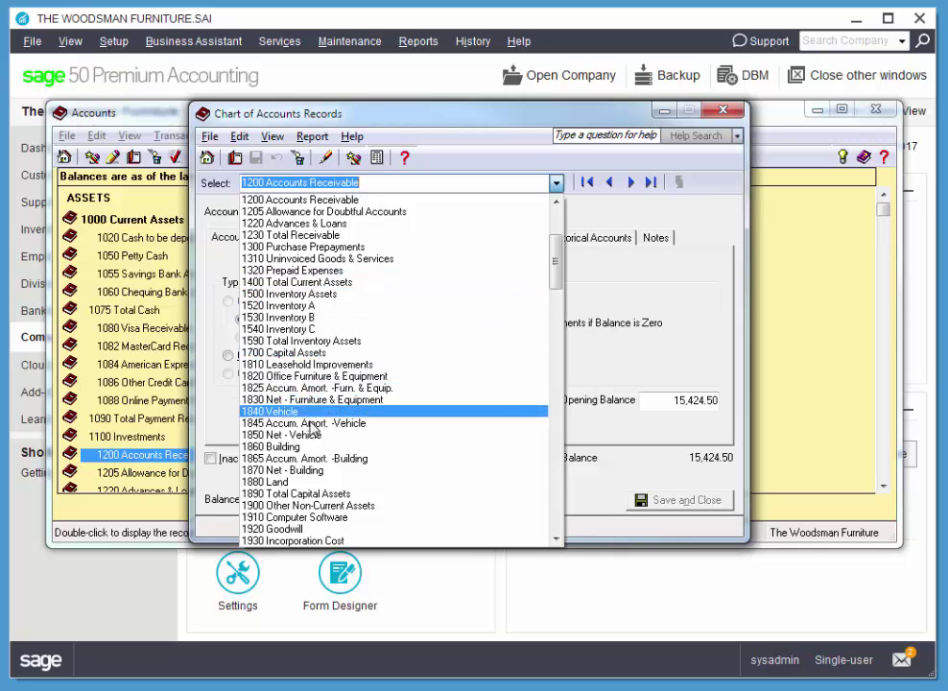
# Rename account 1520 Inventory A as Furniture and set its opening balance to 23,850.
pyautogui.click(284, 307)
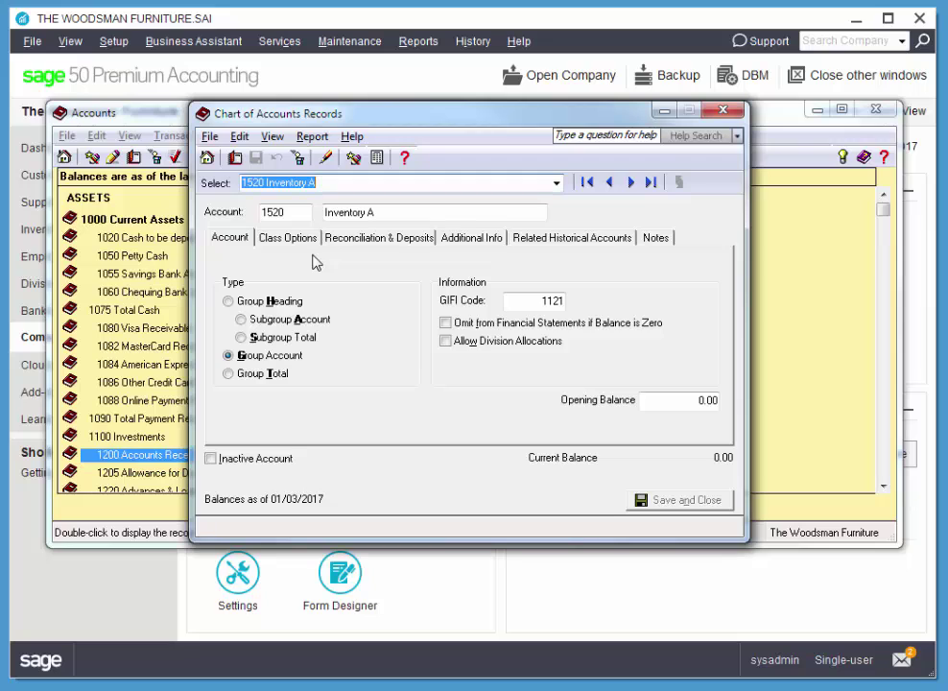
pyautogui.moveTo(381, 209); pyautogui.dragTo(328, 211)
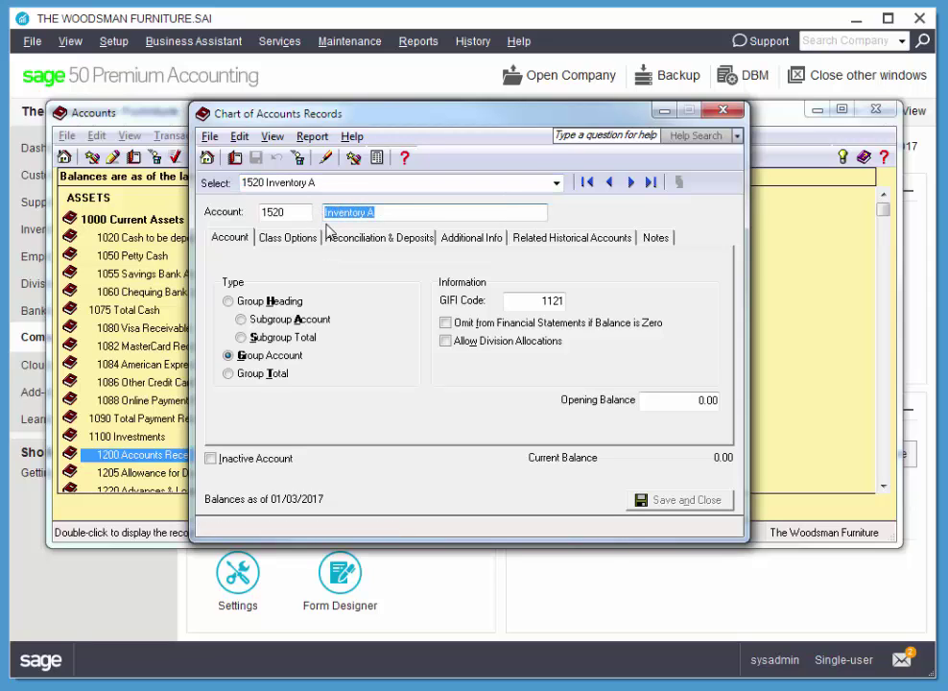
pyautogui.write('Ru')
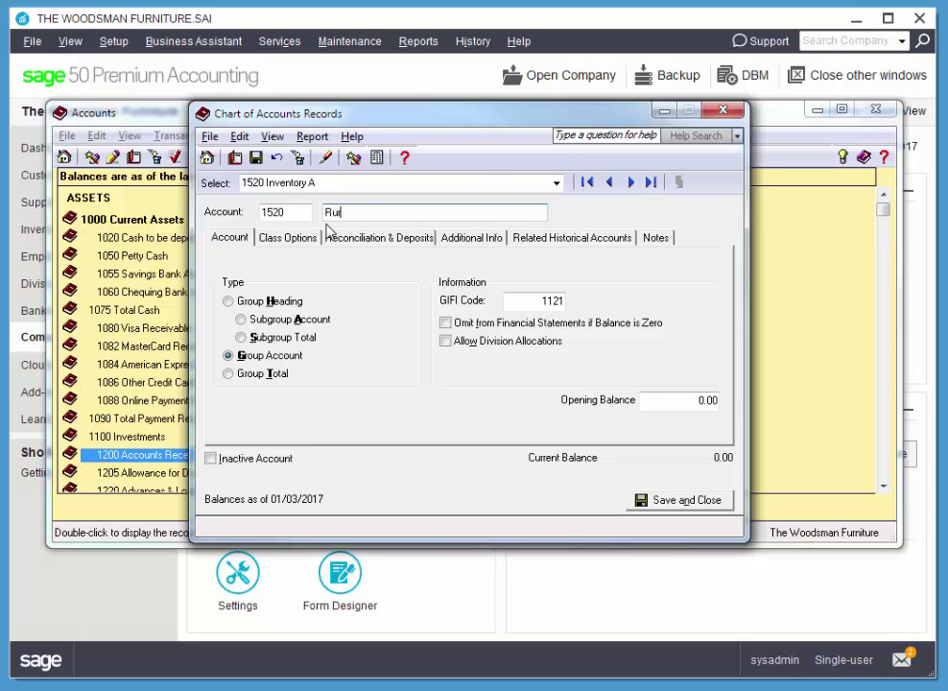
pyautogui.press('BackSpace')
pyautogui.press('BackSpace')
pyautogui.write('Furniture')
pyautogui.click(725, 403)
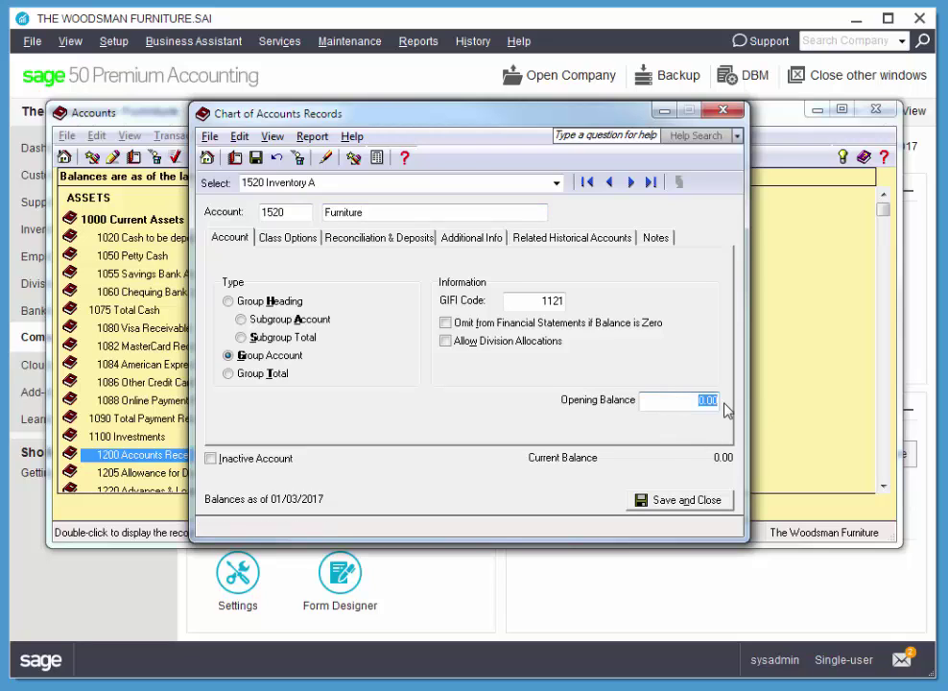
pyautogui.write('23850')
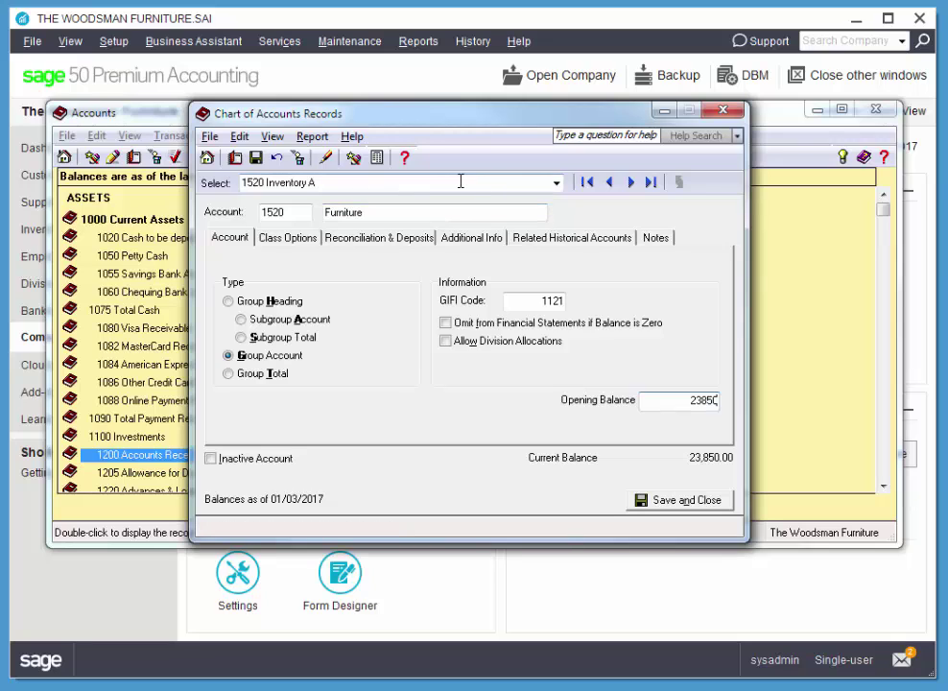
# Rename account 1530 Inventory B as Appliance and set its opening balance to 21,000.
pyautogui.click(557, 183)
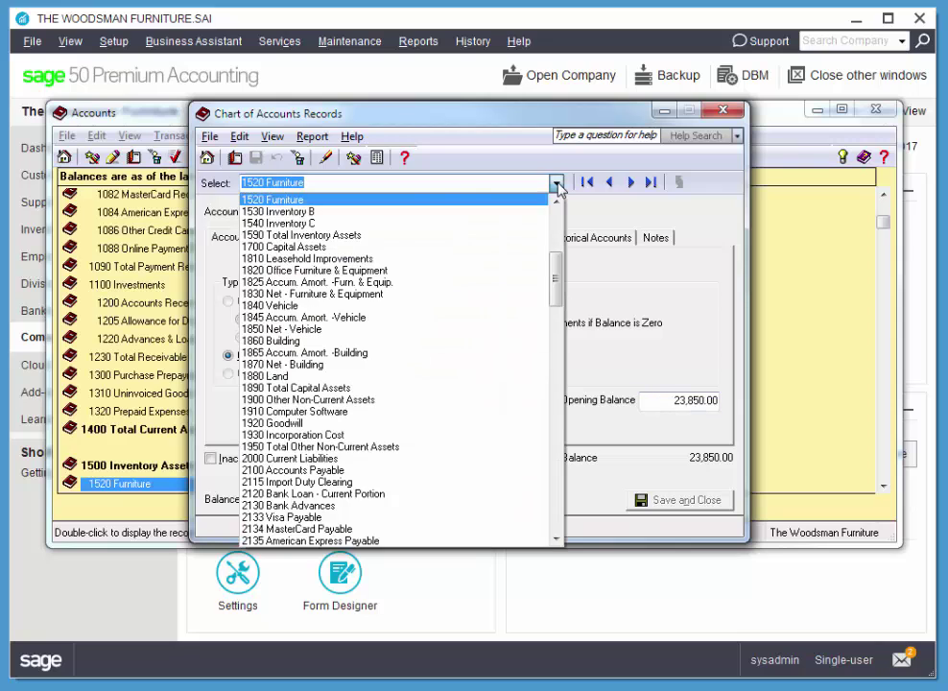
pyautogui.click(361, 211)
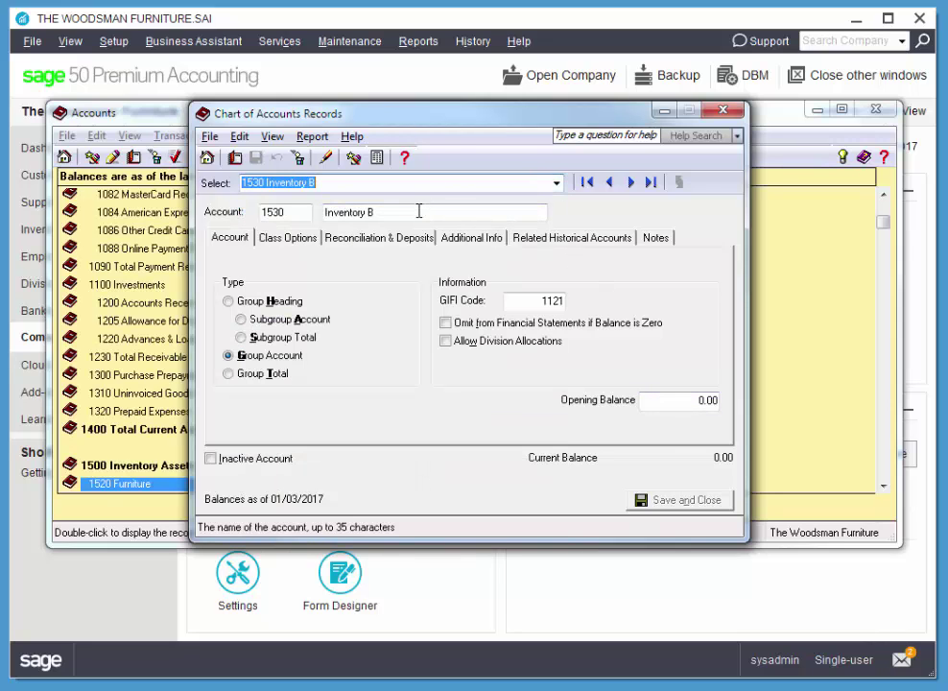
pyautogui.click(416, 212)
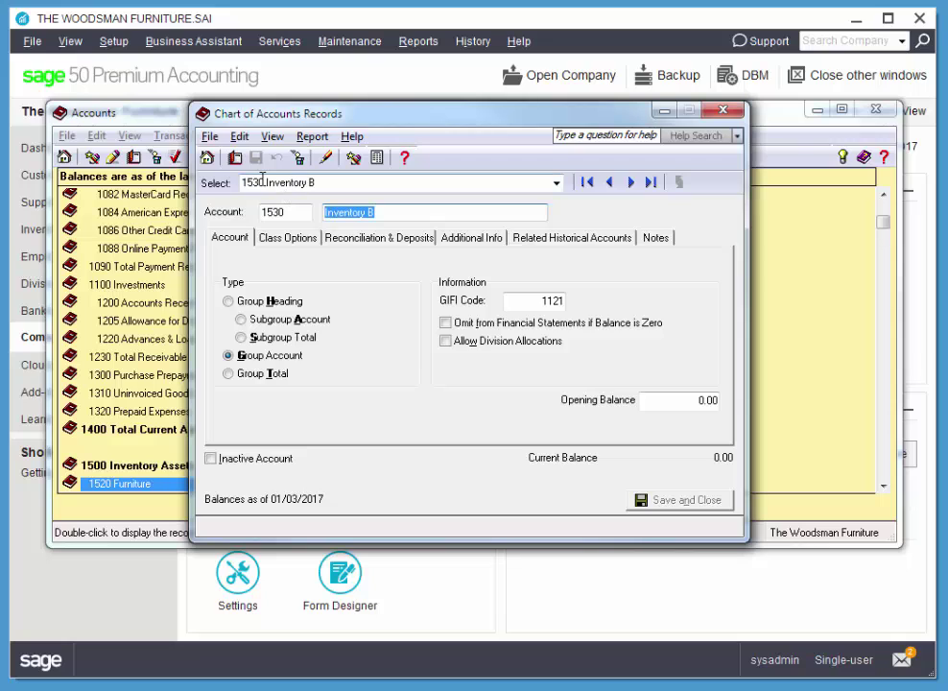
pyautogui.write('Appliance')
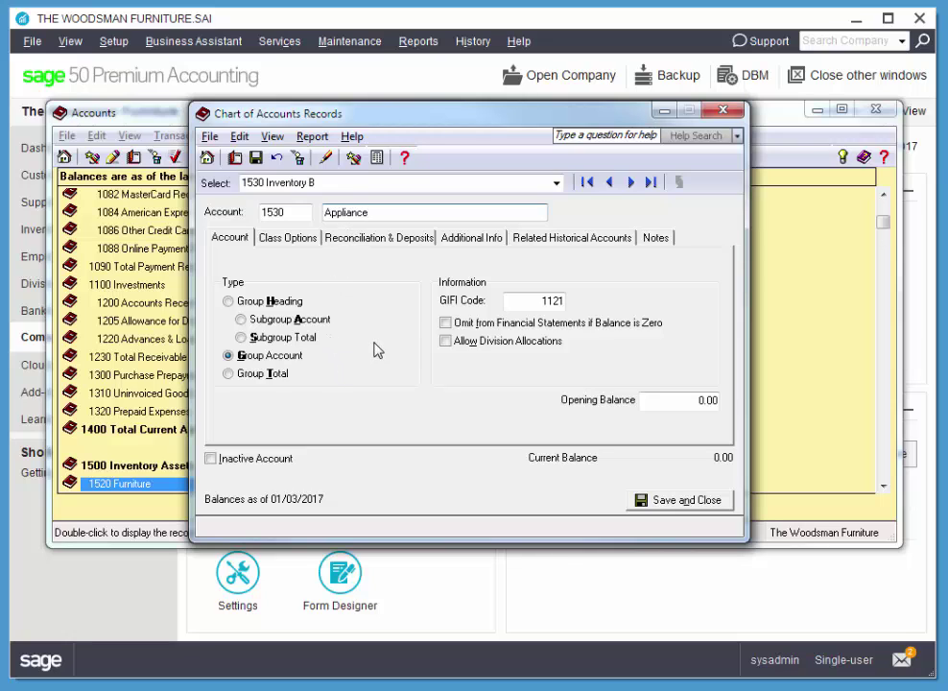
pyautogui.click(698, 400)
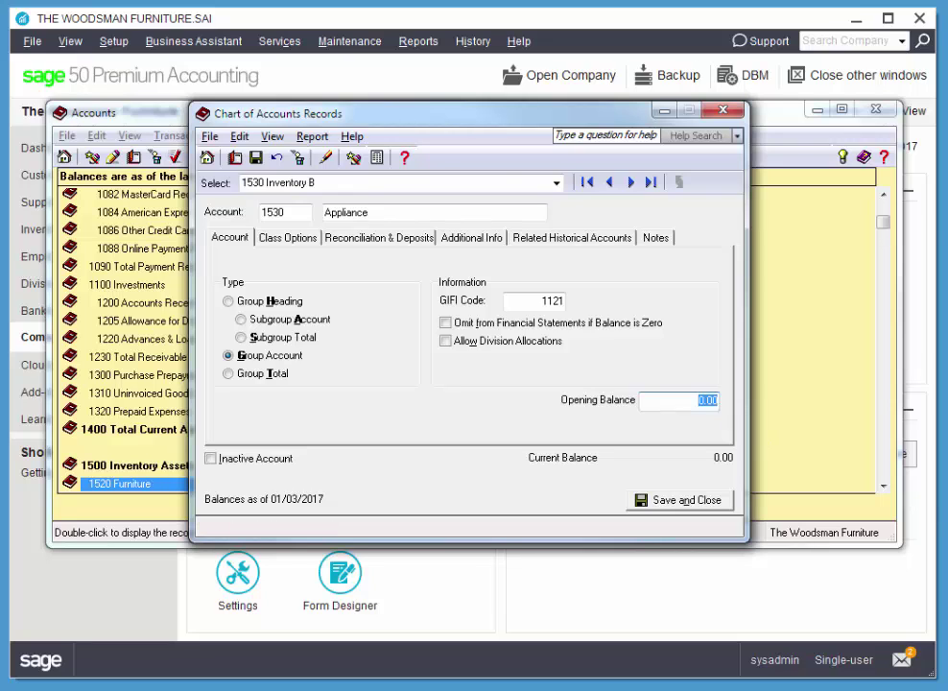
pyautogui.write('21000')
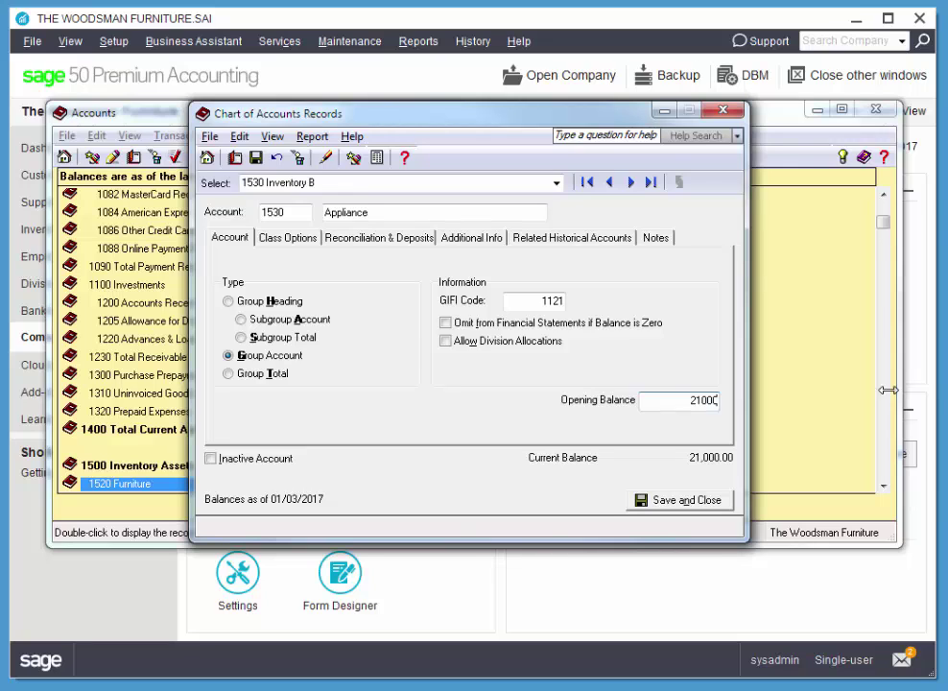
# Rename account 1540 Inventory C as Other Inventory and set its opening balance to 9,200.
pyautogui.click(556, 183)
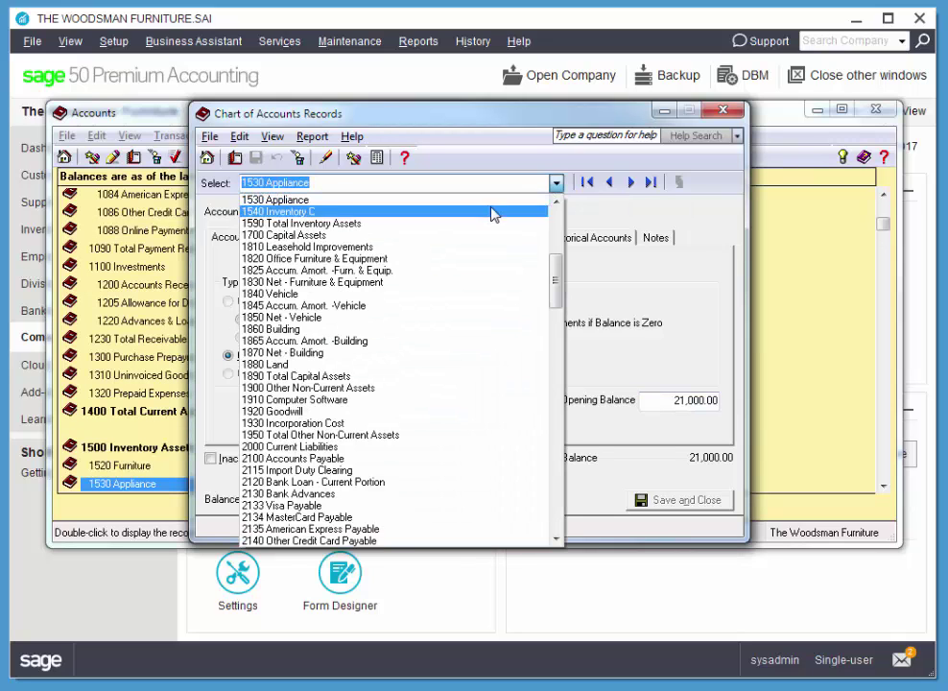
pyautogui.click(462, 212)
pyautogui.click(434, 219)
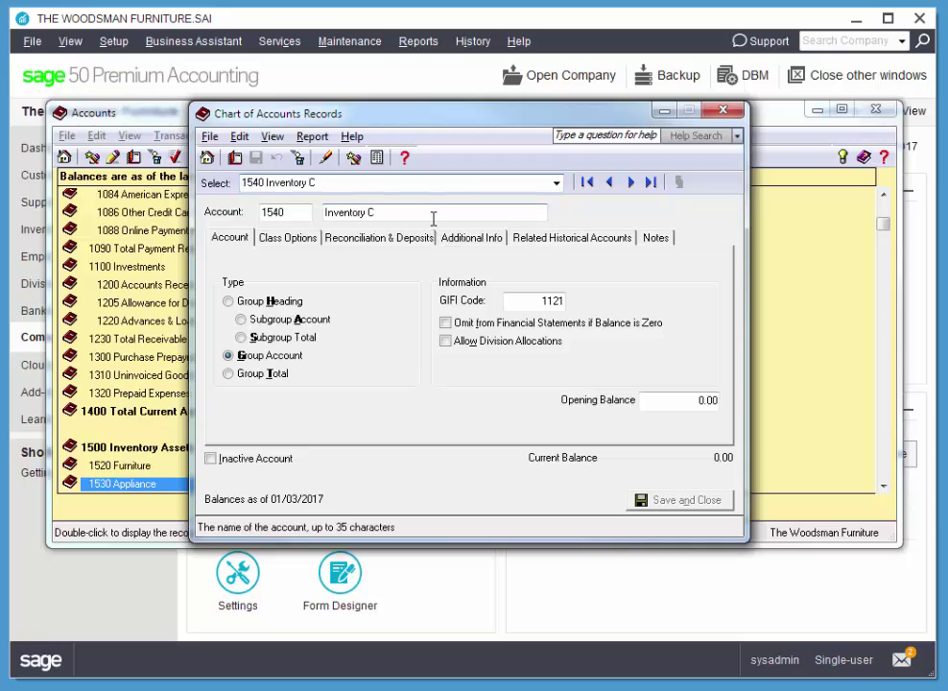
pyautogui.doubleClick(433, 218)
pyautogui.moveTo(434, 218); pyautogui.dragTo(344, 212)
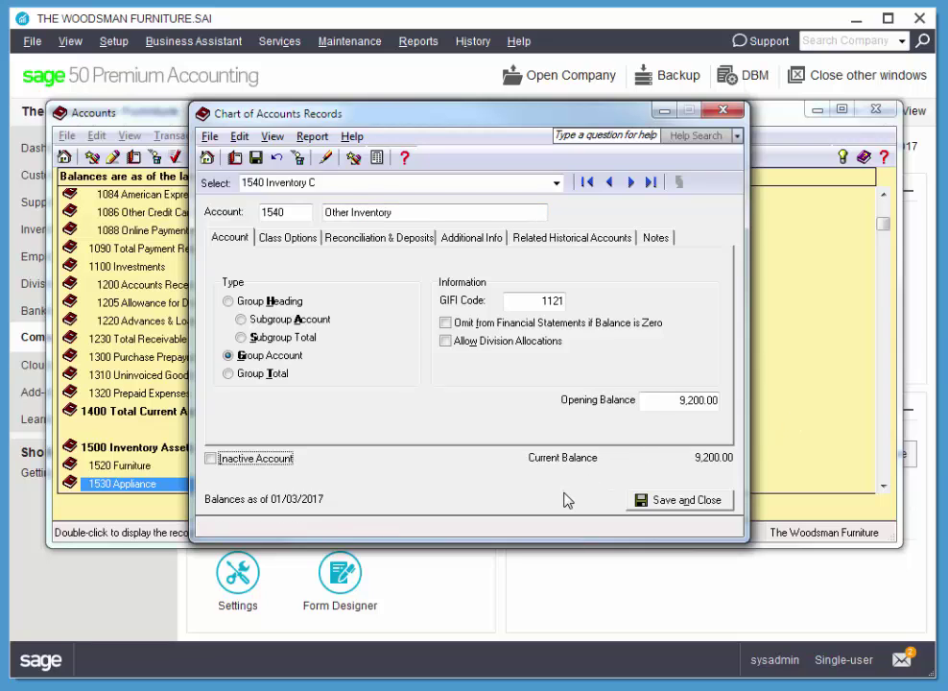
# Save and close the Other Inventory record, accept the balancing entry to Retained Earnings, and close the accounts list.
pyautogui.click(700, 505)
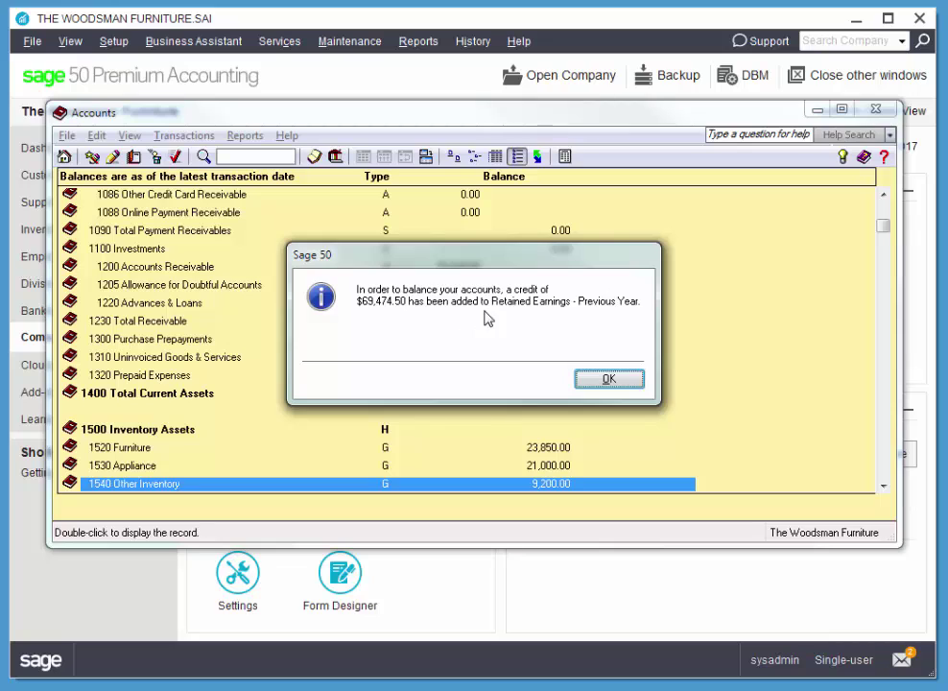
pyautogui.click(609, 379)
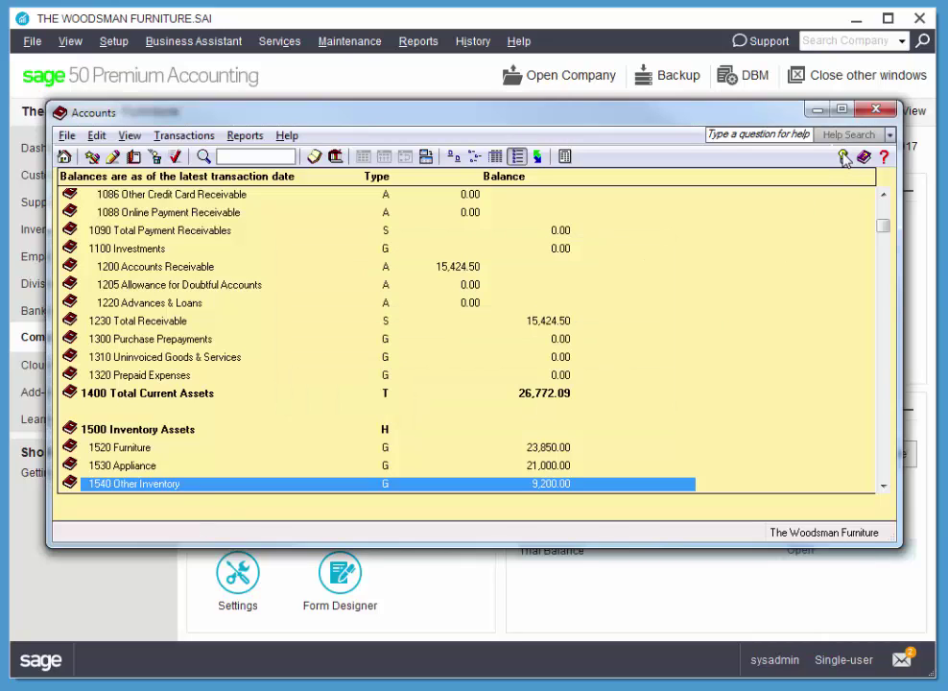
pyautogui.click(876, 111)
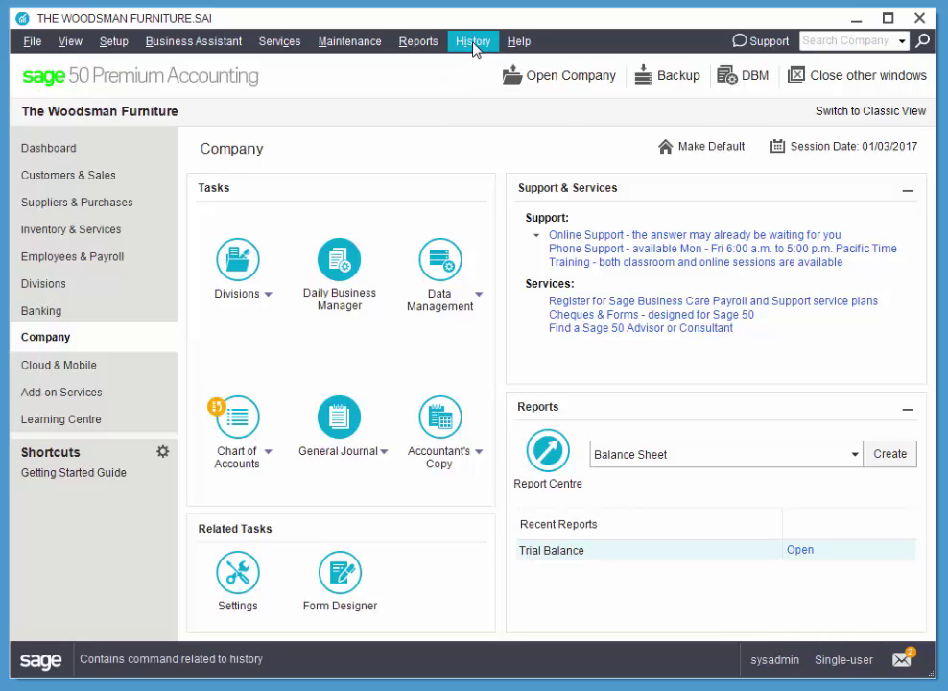
# Try to finish entering history and examine the customer section of the database check before dismissing it.
pyautogui.click(473, 44)
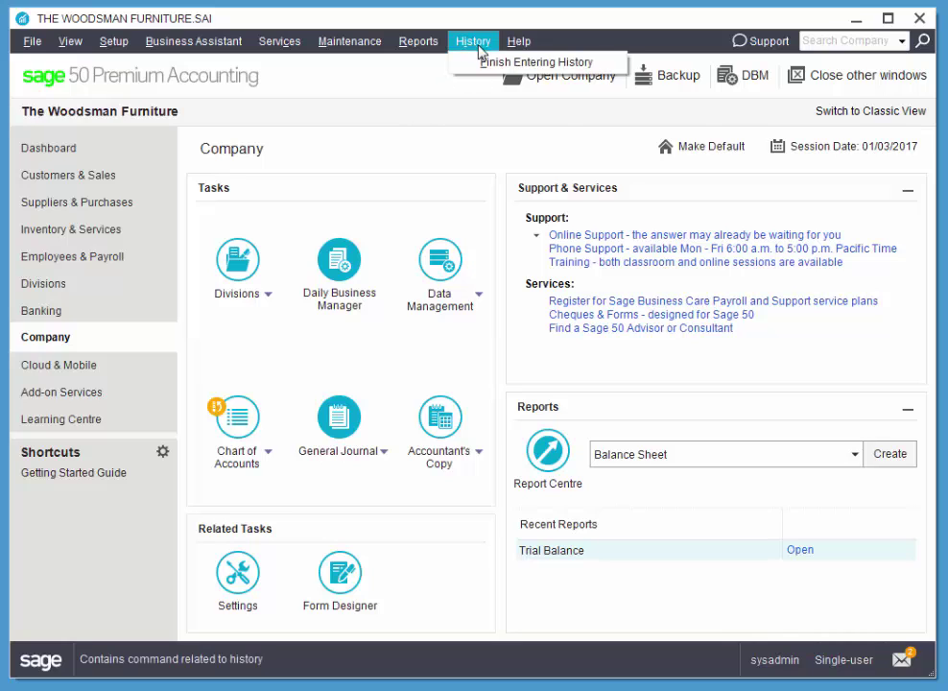
pyautogui.click(490, 62)
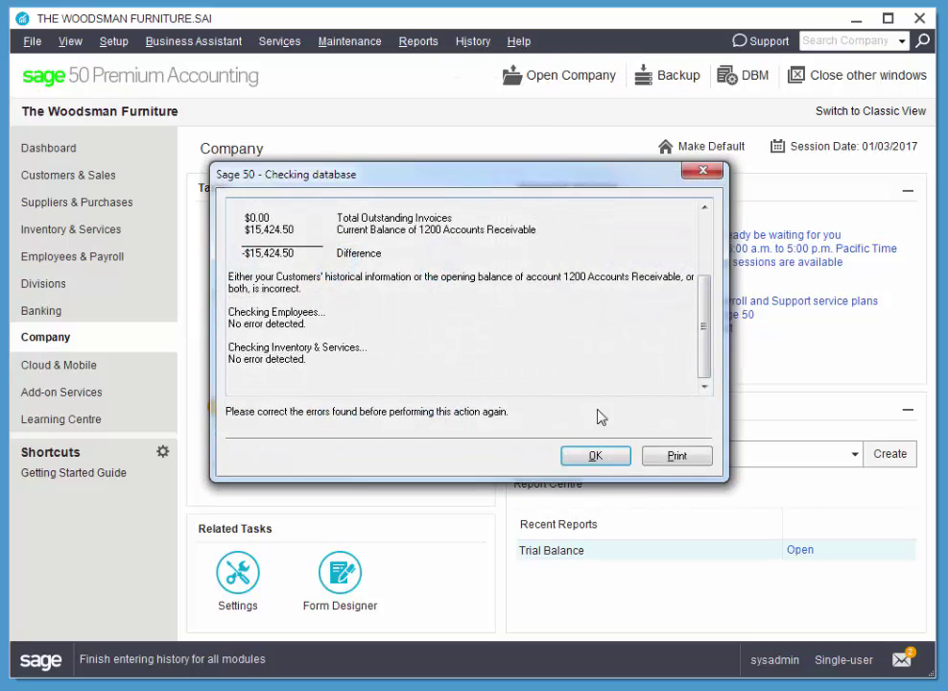
pyautogui.moveTo(708, 344); pyautogui.dragTo(708, 310)
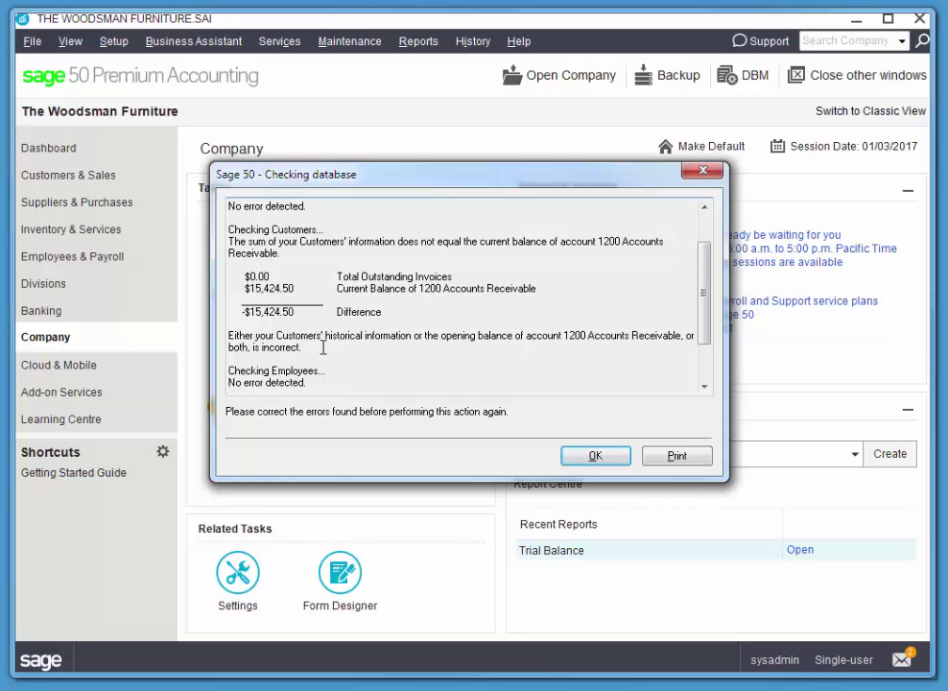
pyautogui.moveTo(455, 277); pyautogui.dragTo(335, 276)
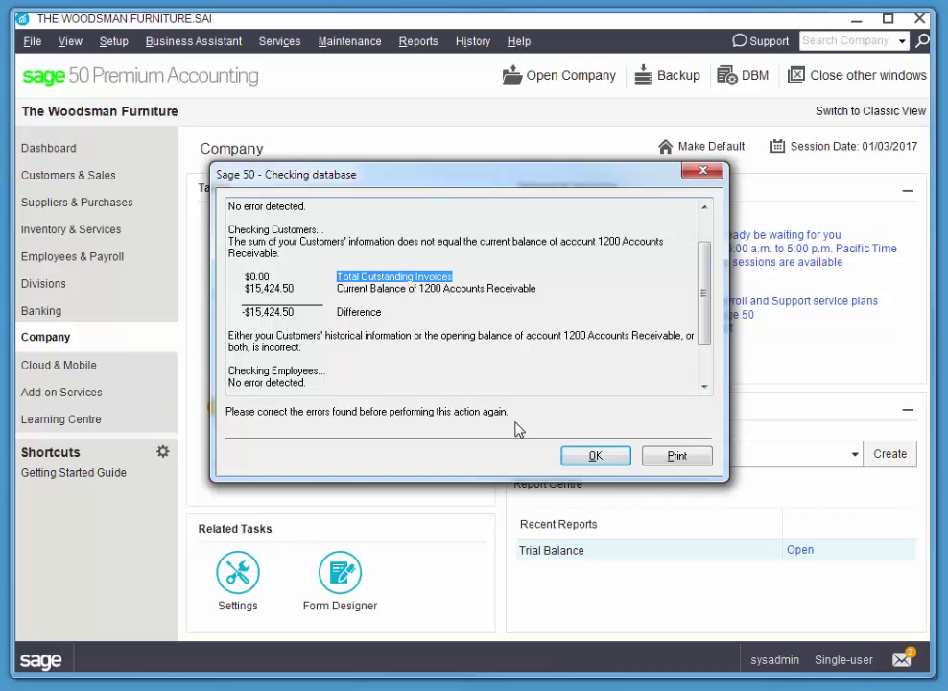
pyautogui.click(590, 459)
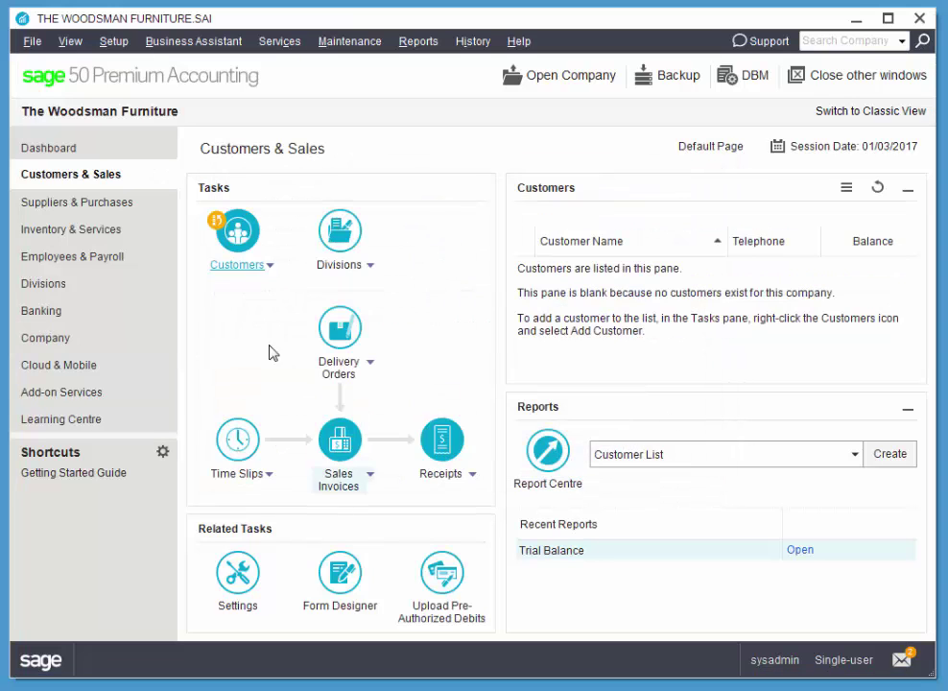
# Add a customer record in Customers & Sales with the customer's full name and a Customer Since date of 01/01/2017.
pyautogui.click(269, 269)
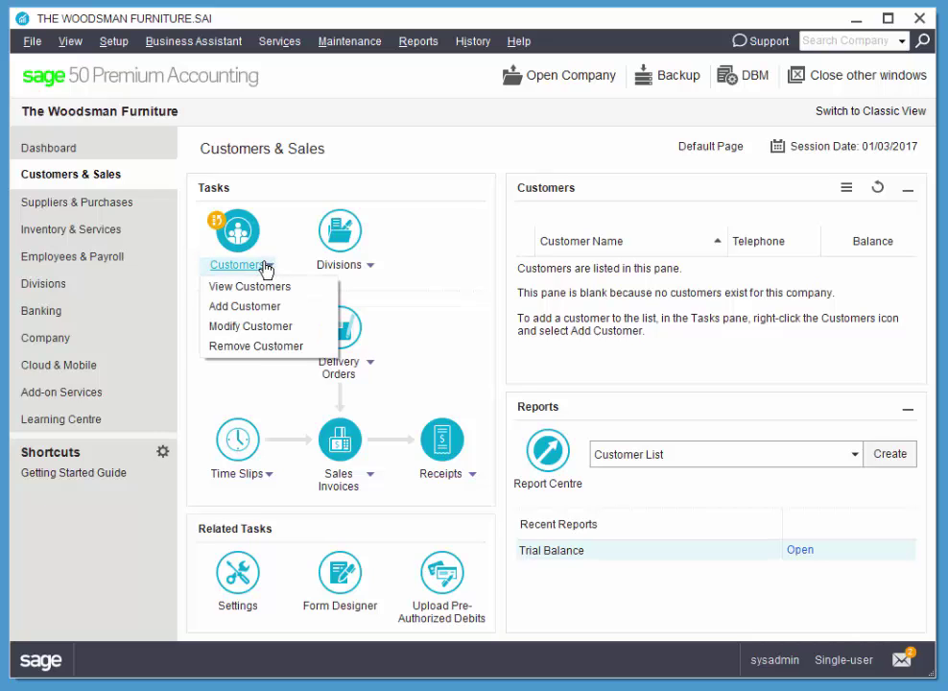
pyautogui.click(274, 309)
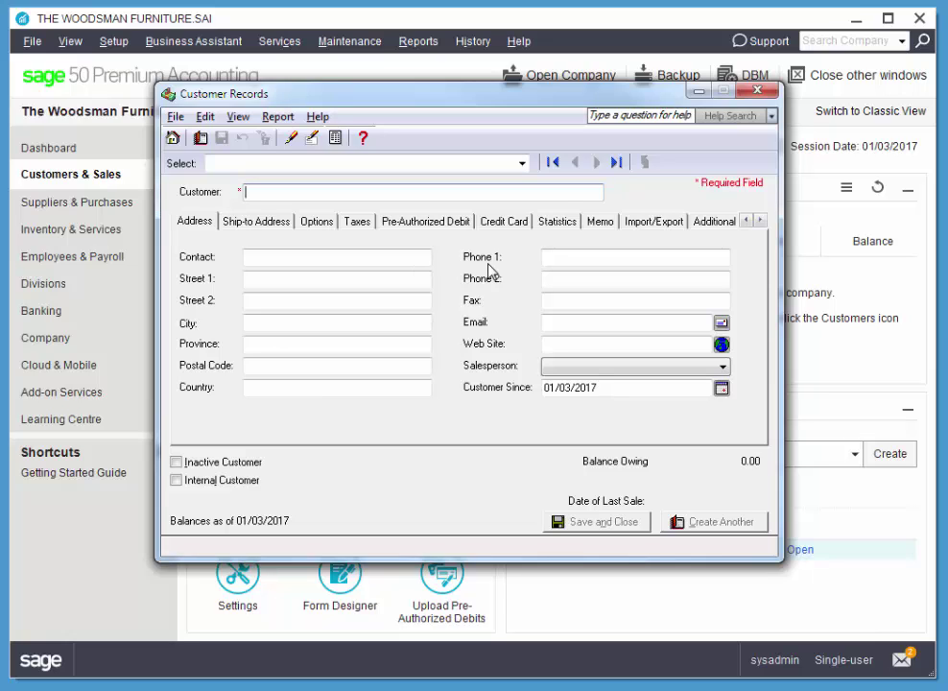
pyautogui.write('Dav')
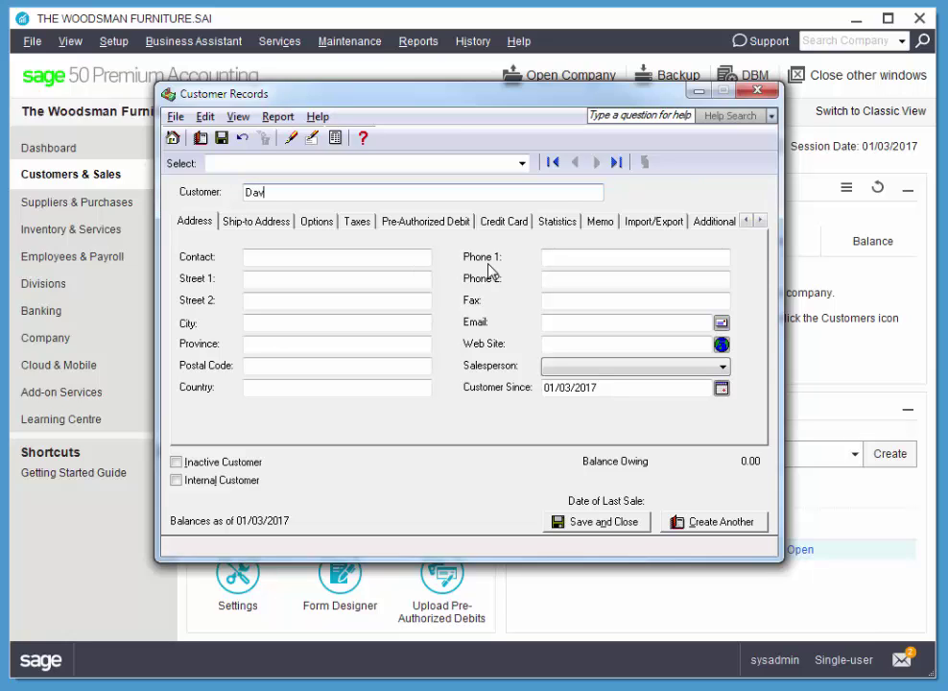
pyautogui.write('idson, Gerry')
pyautogui.click(721, 390)
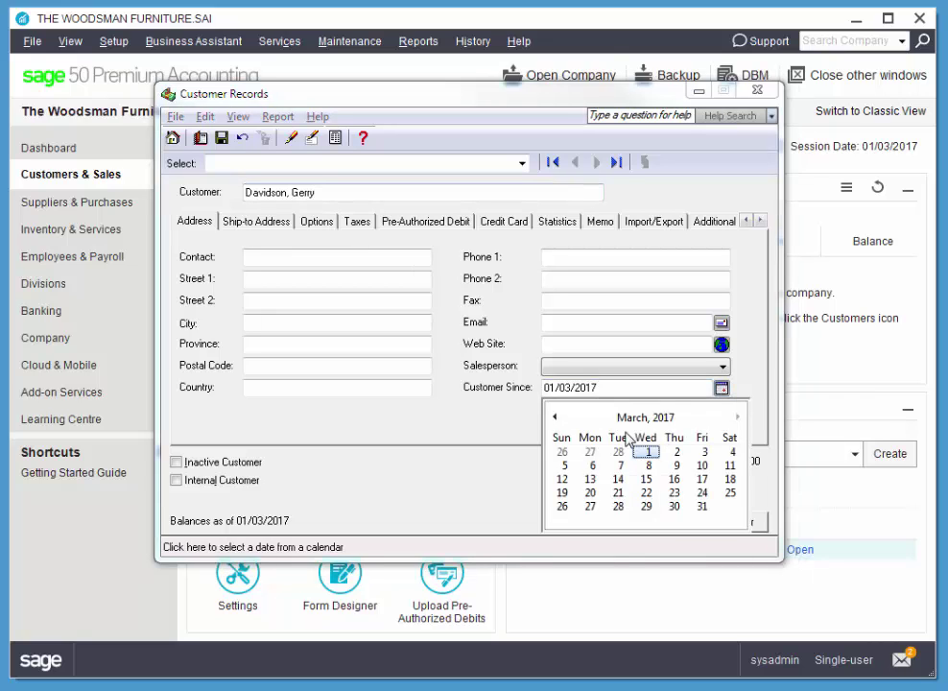
pyautogui.click(555, 418)
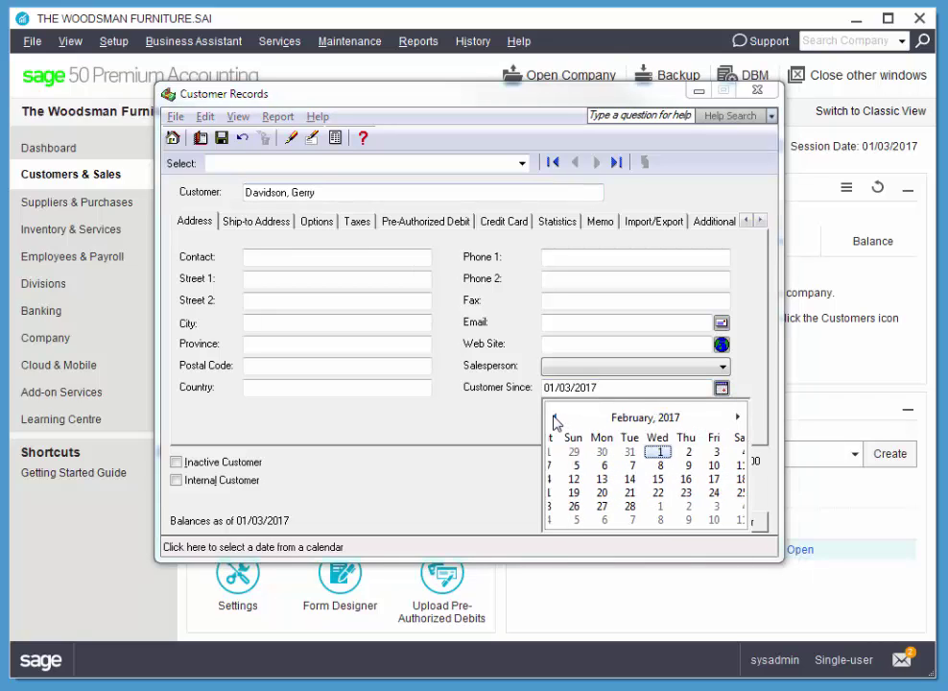
pyautogui.click(555, 418)
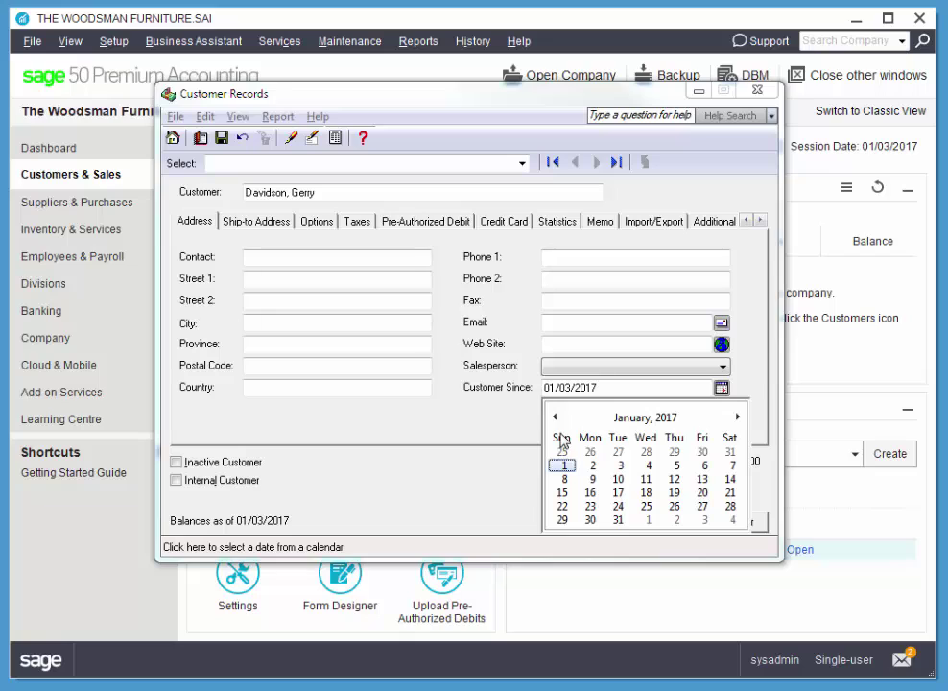
pyautogui.click(564, 466)
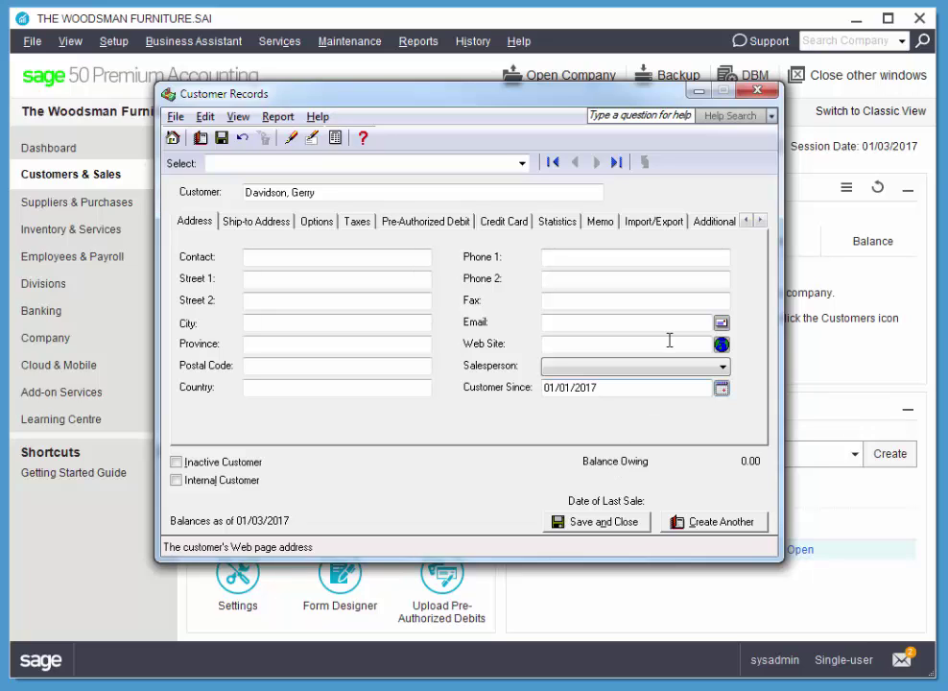
# Open the customer's historical transactions and save the new customer record so that transactions can be entered.
pyautogui.click(759, 222)
pyautogui.click(760, 222)
pyautogui.click(760, 222)
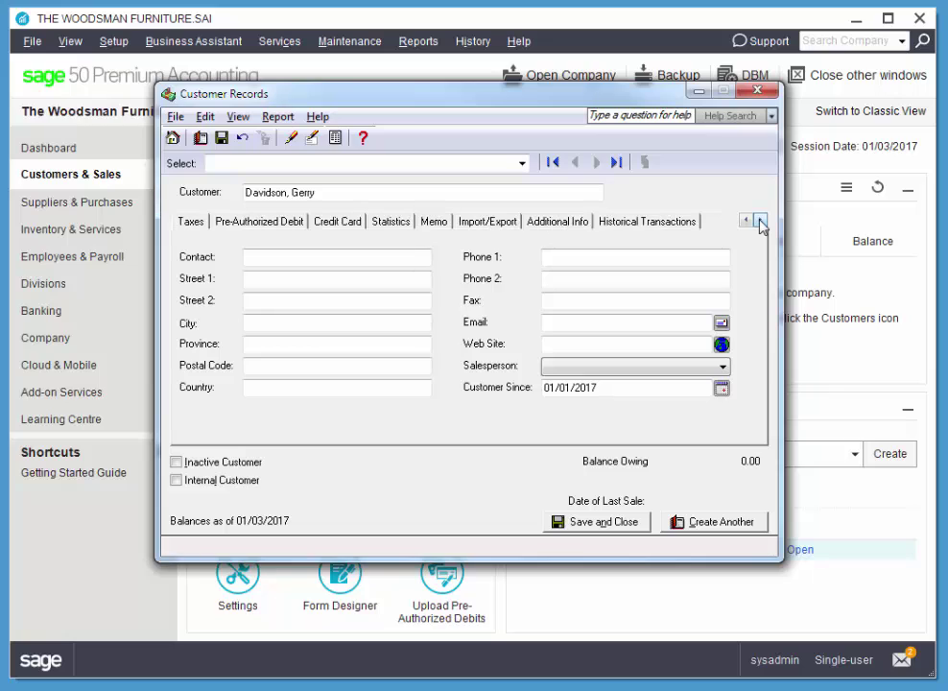
pyautogui.click(658, 222)
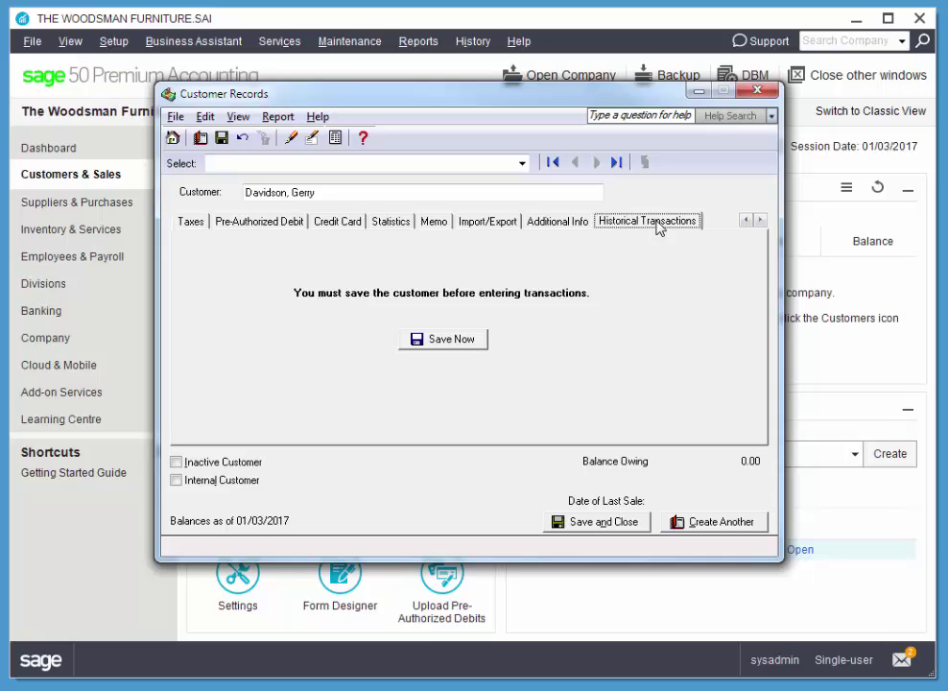
pyautogui.click(477, 343)
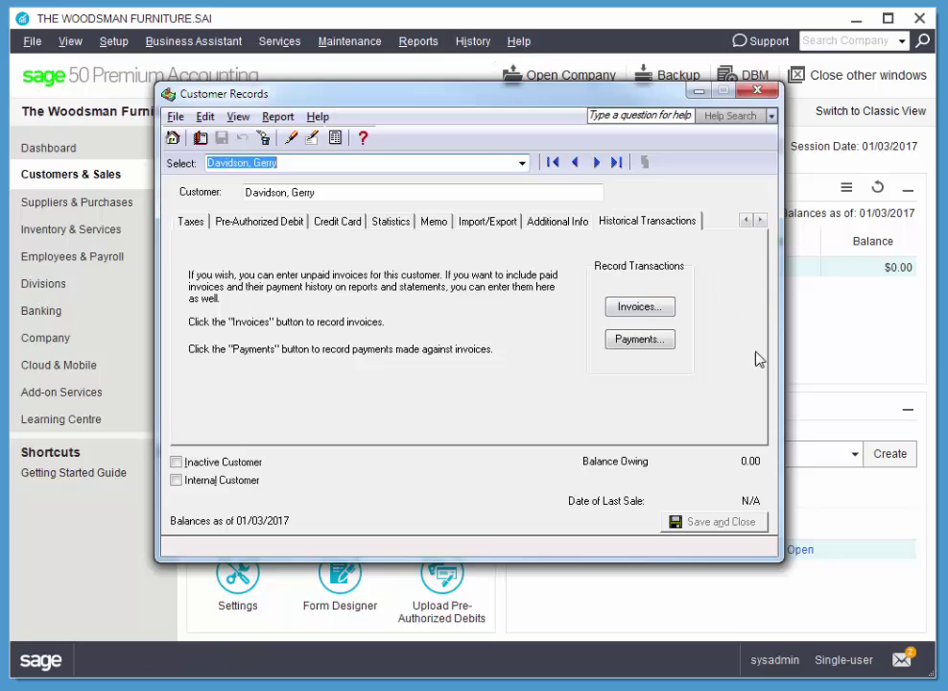
# Enter historical invoice 102 for the customer, dated 15/03/2017, with an amount of 2,172.60.
pyautogui.click(641, 308)
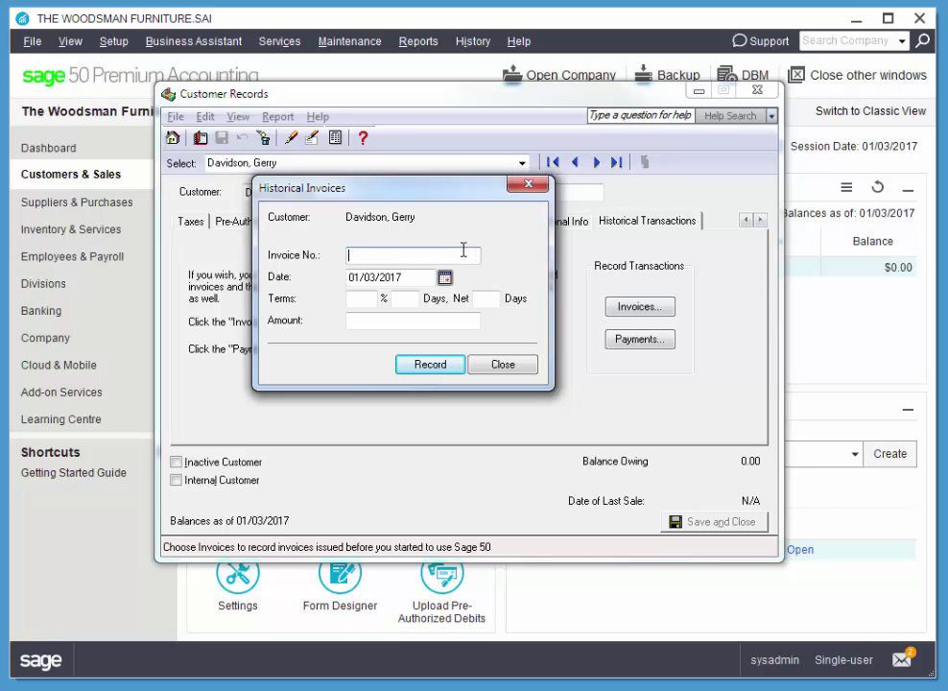
pyautogui.write('102')
pyautogui.press('Tab')
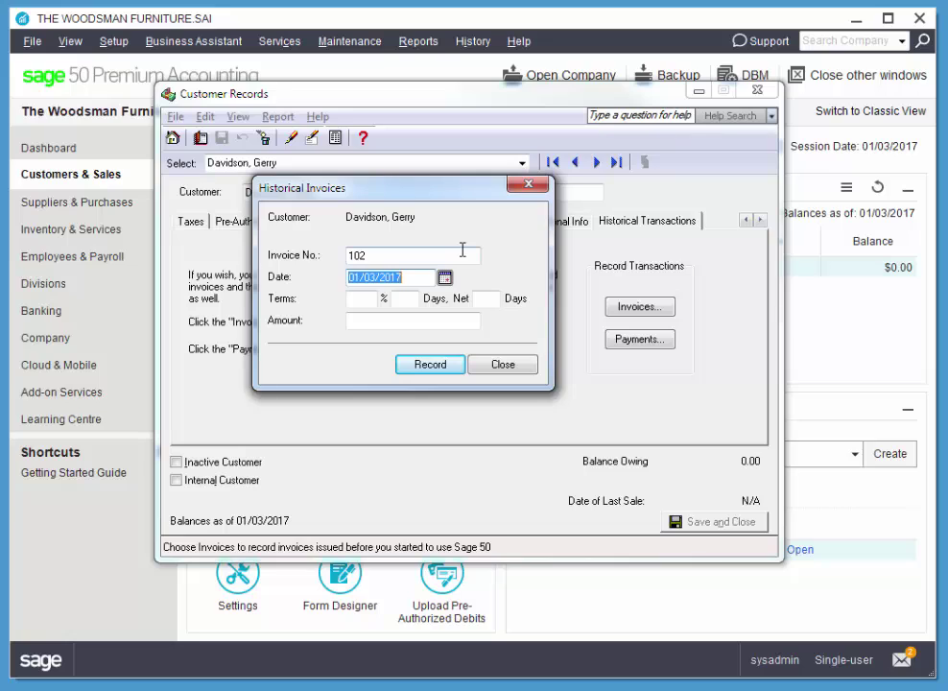
pyautogui.write('mar 15')
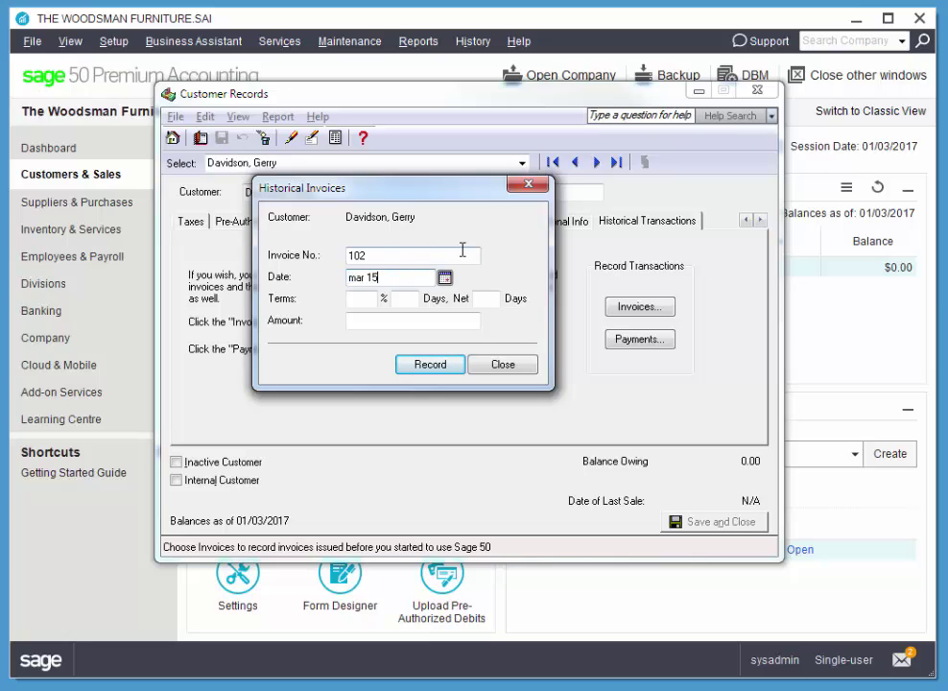
pyautogui.press('Tab')
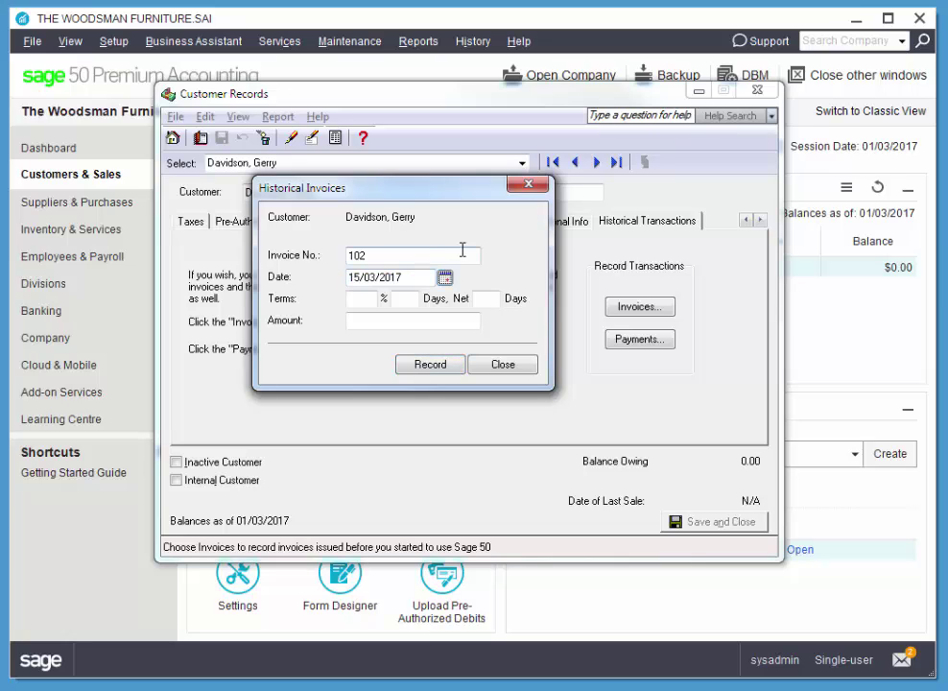
pyautogui.click(382, 323)
pyautogui.write('2')
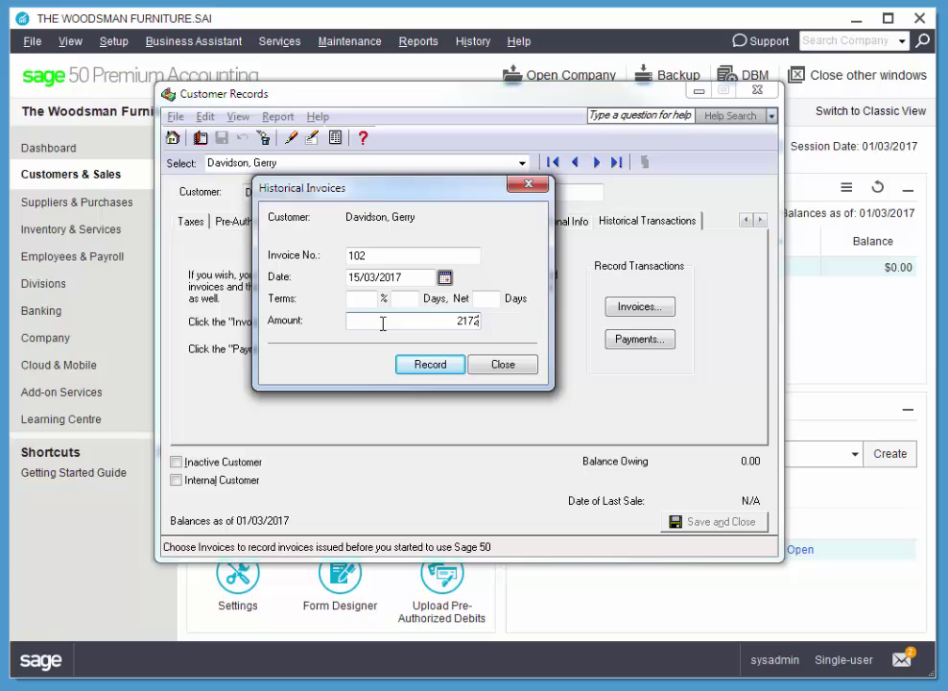
pyautogui.write(',172.60')
pyautogui.press('Tab')
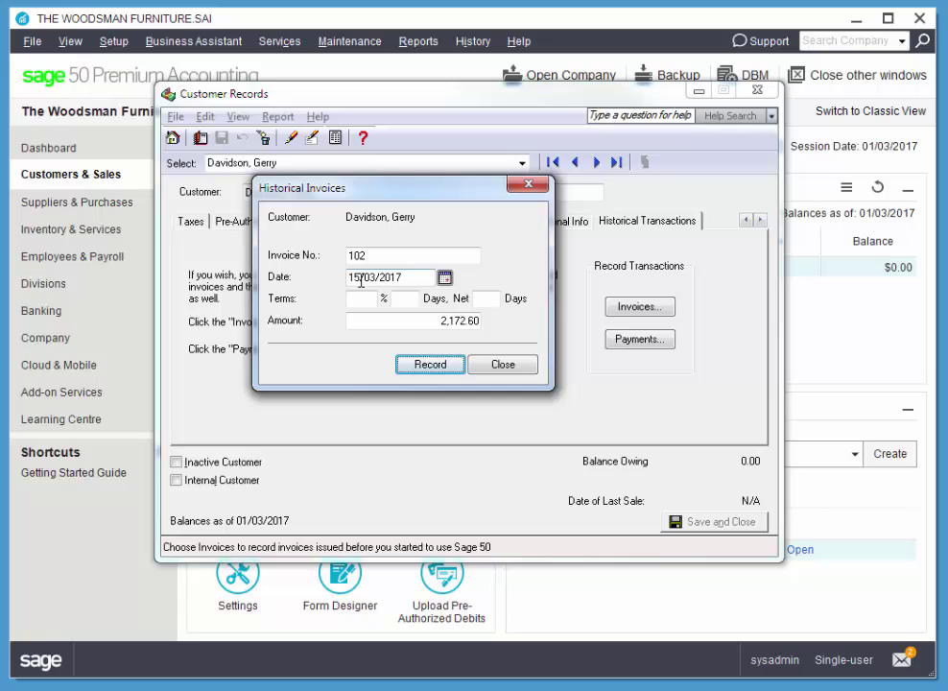
# Change the historical invoice's date to 15/01/2017, record the invoice, and finish invoice entry.
pyautogui.click(446, 278)
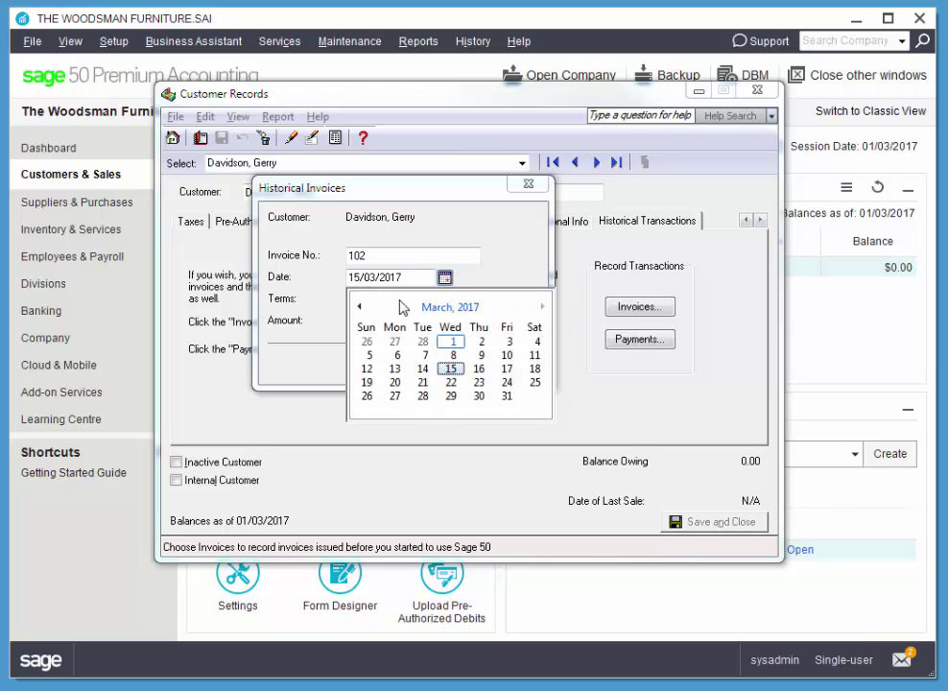
pyautogui.click(359, 307)
pyautogui.click(358, 308)
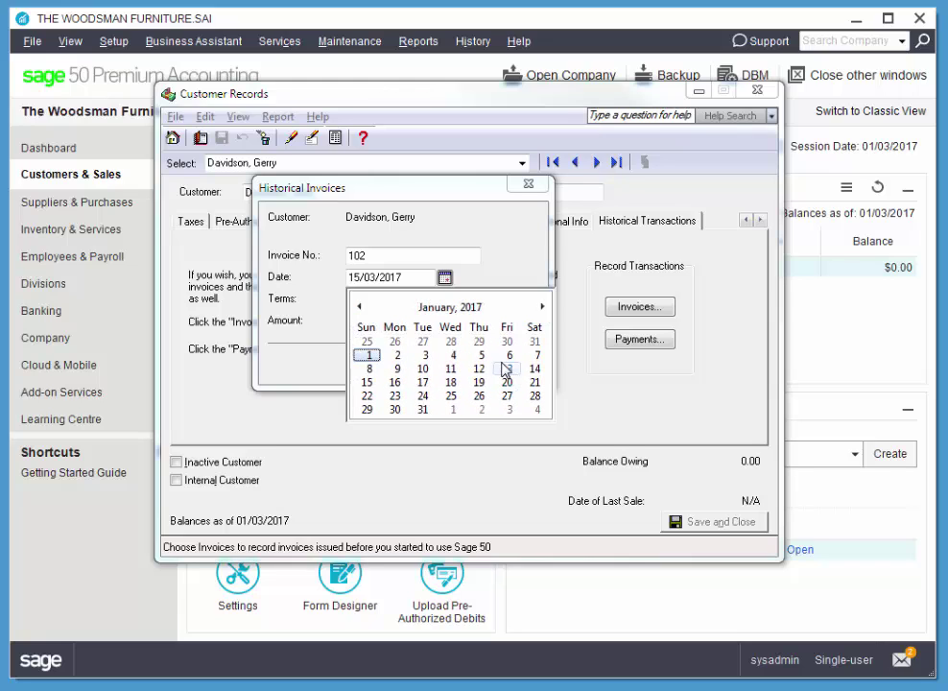
pyautogui.click(366, 381)
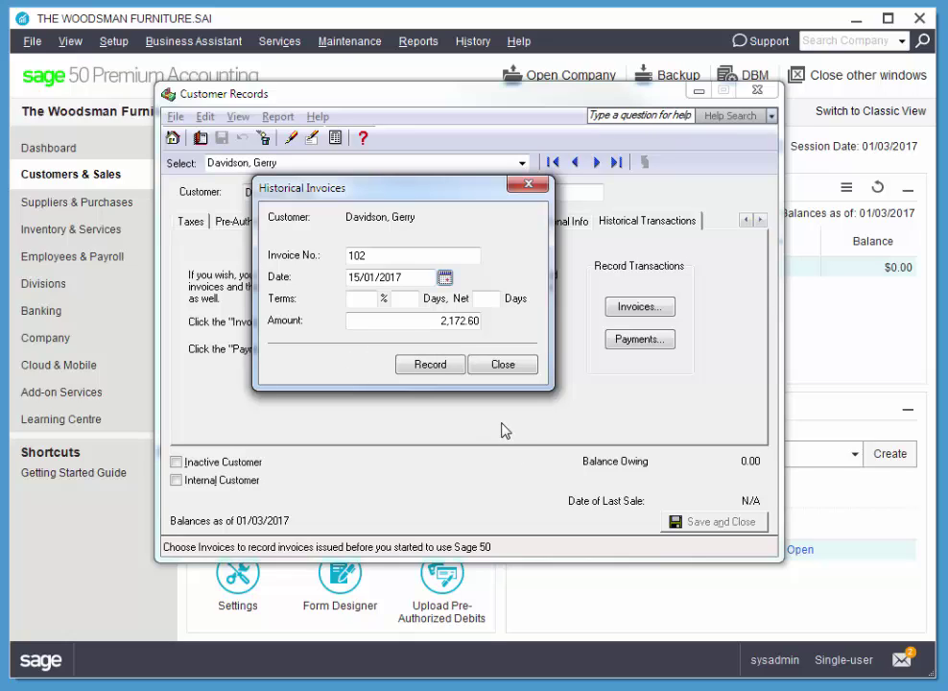
pyautogui.click(432, 365)
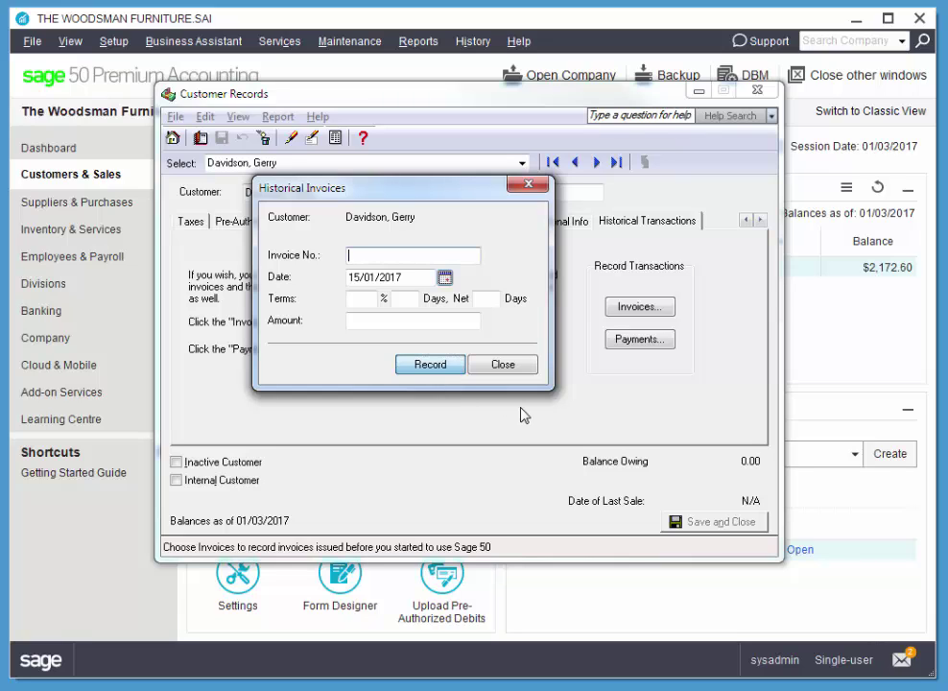
pyautogui.click(522, 370)
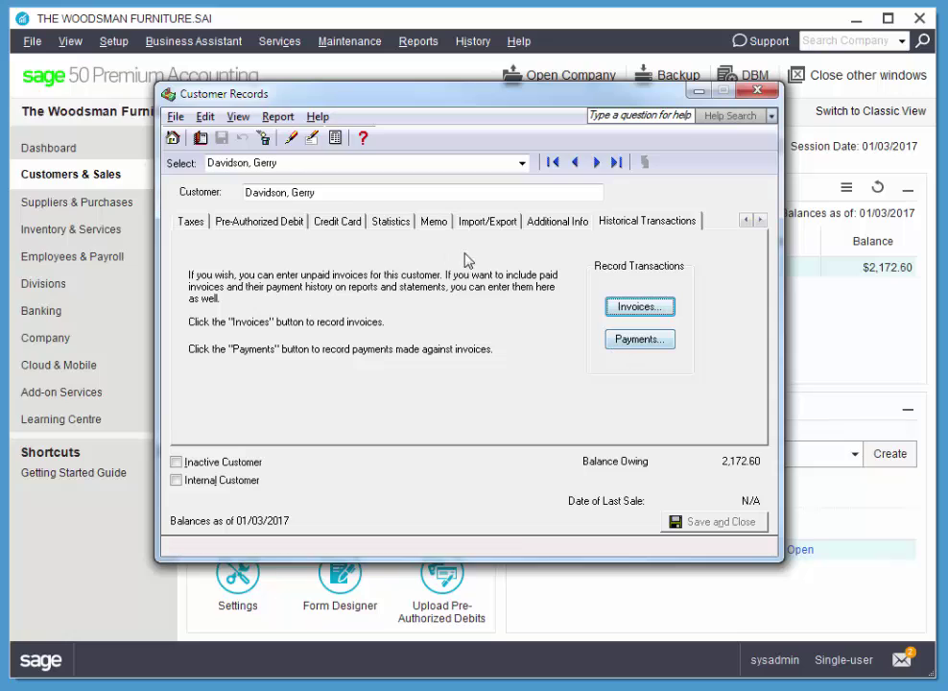
# Create another customer record with the customer's full name, save it, and open its historical invoice entry.
pyautogui.click(200, 139)
pyautogui.click(326, 191)
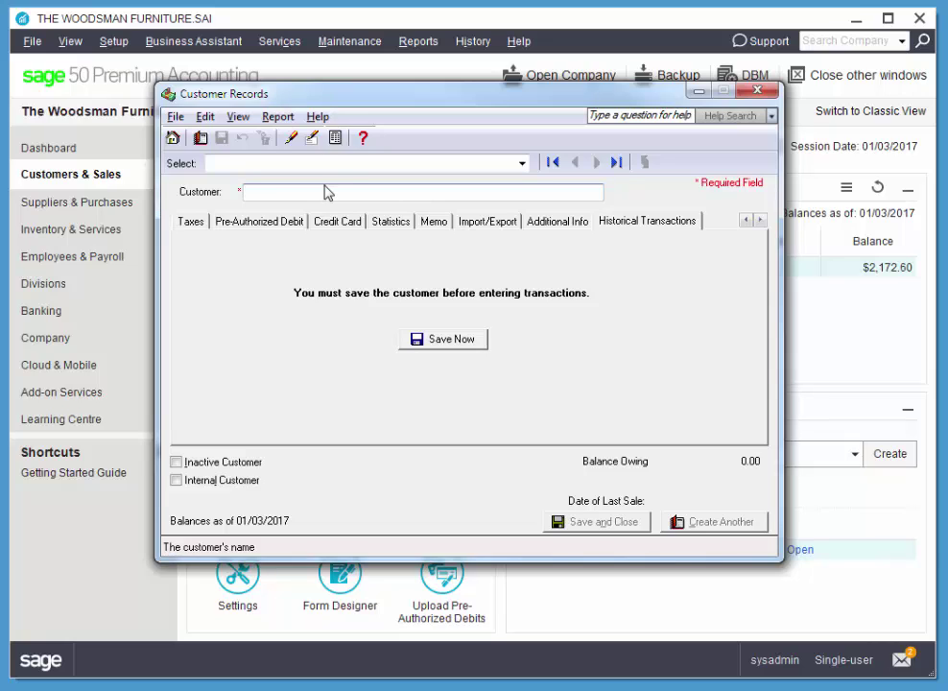
pyautogui.write('Hurtig, ')
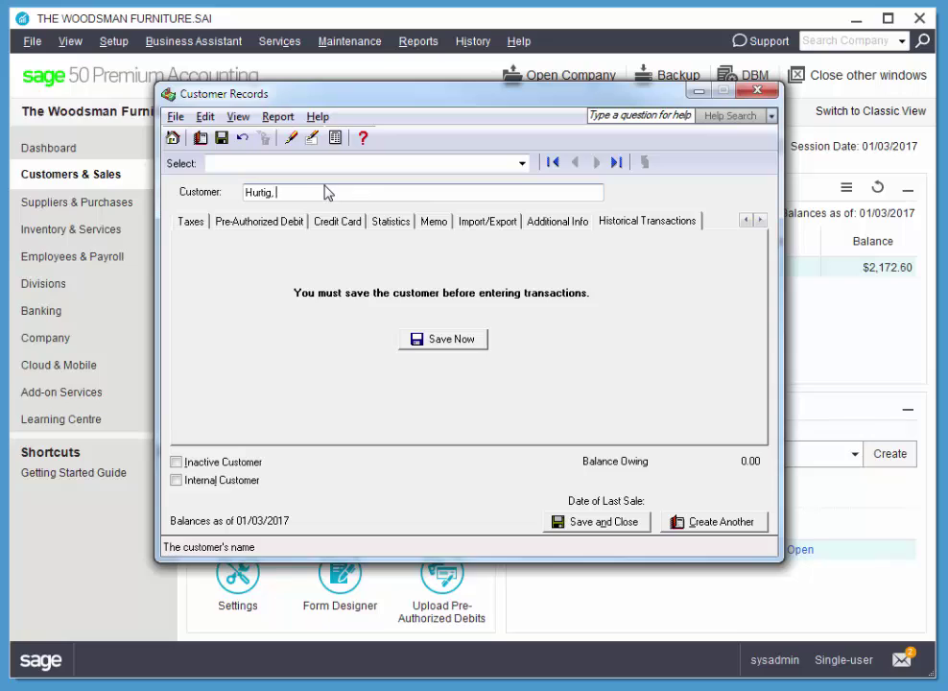
pyautogui.write('Sarah')
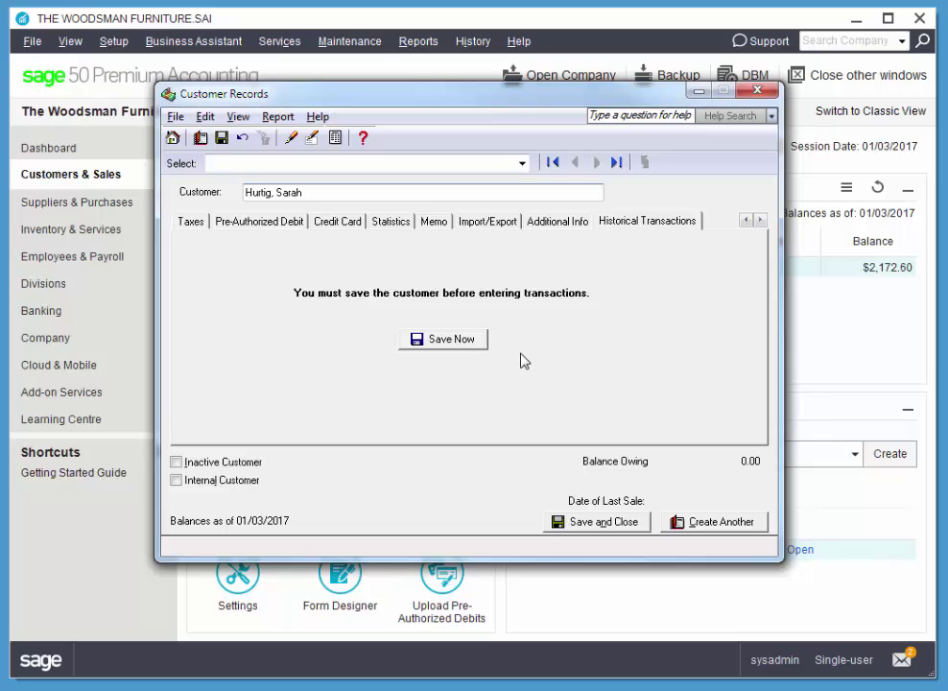
pyautogui.click(451, 335)
pyautogui.click(669, 307)
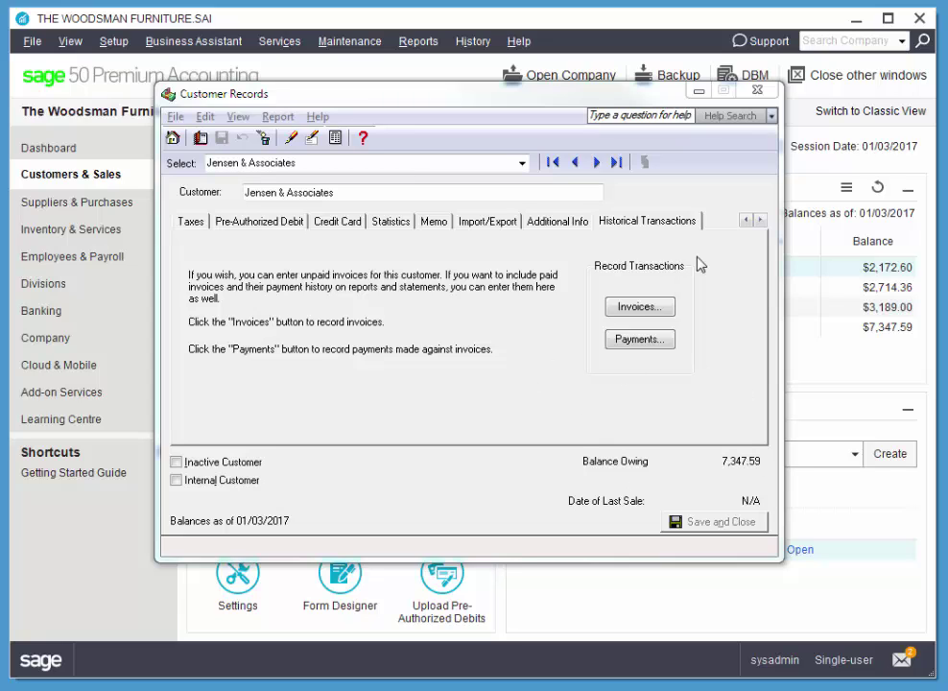
# Display the Customer Aged summary report for all customers as at 01/03/2017 and examine the total outstanding.
pyautogui.click(277, 117)
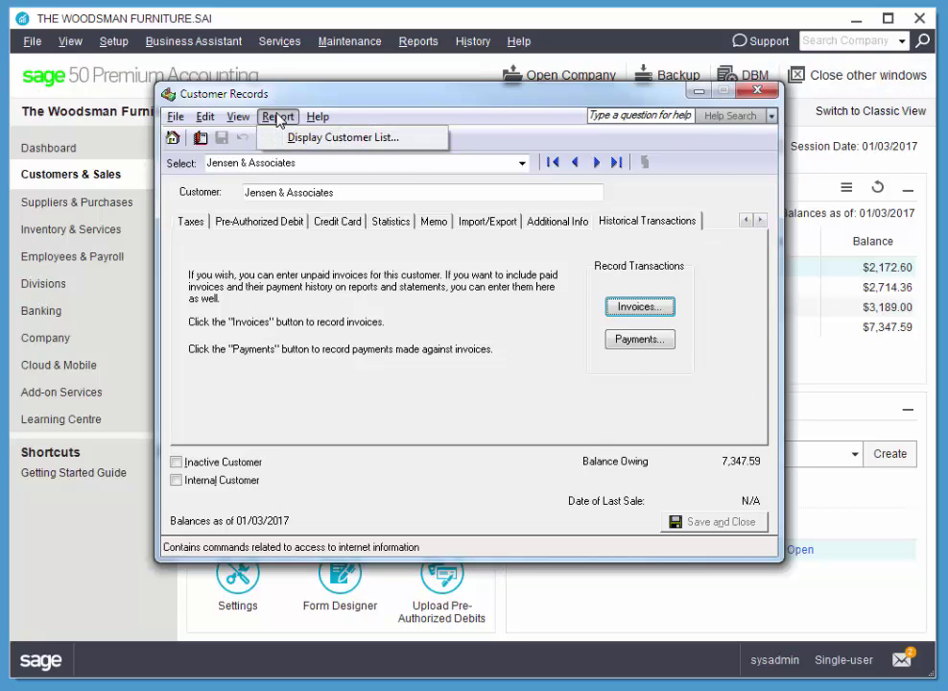
pyautogui.click(423, 42)
pyautogui.click(422, 41)
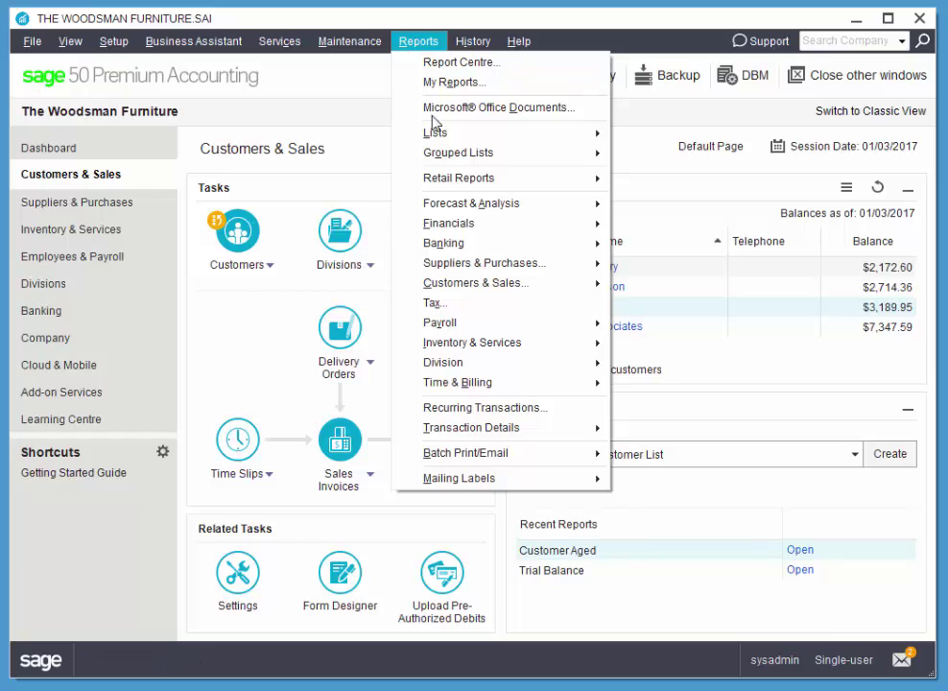
pyautogui.moveTo(485, 282)
pyautogui.click(649, 285)
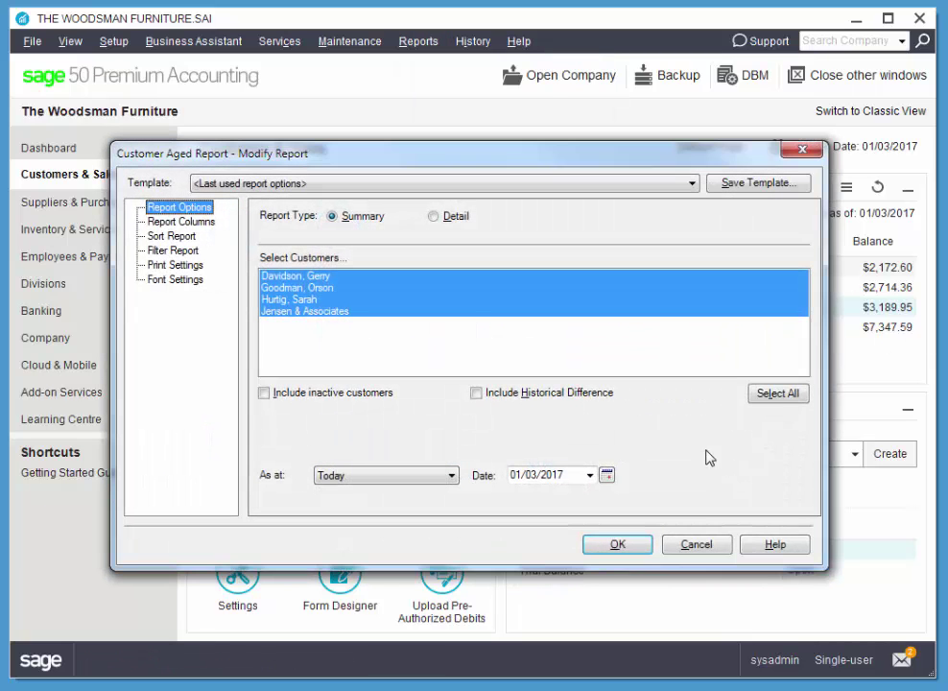
pyautogui.click(629, 544)
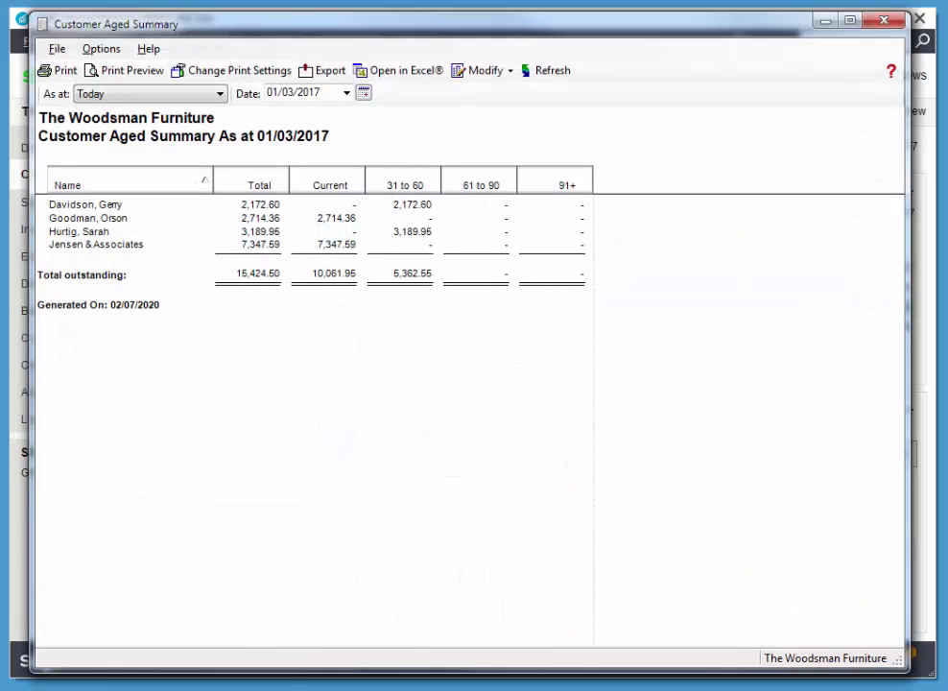
pyautogui.click(820, 23)
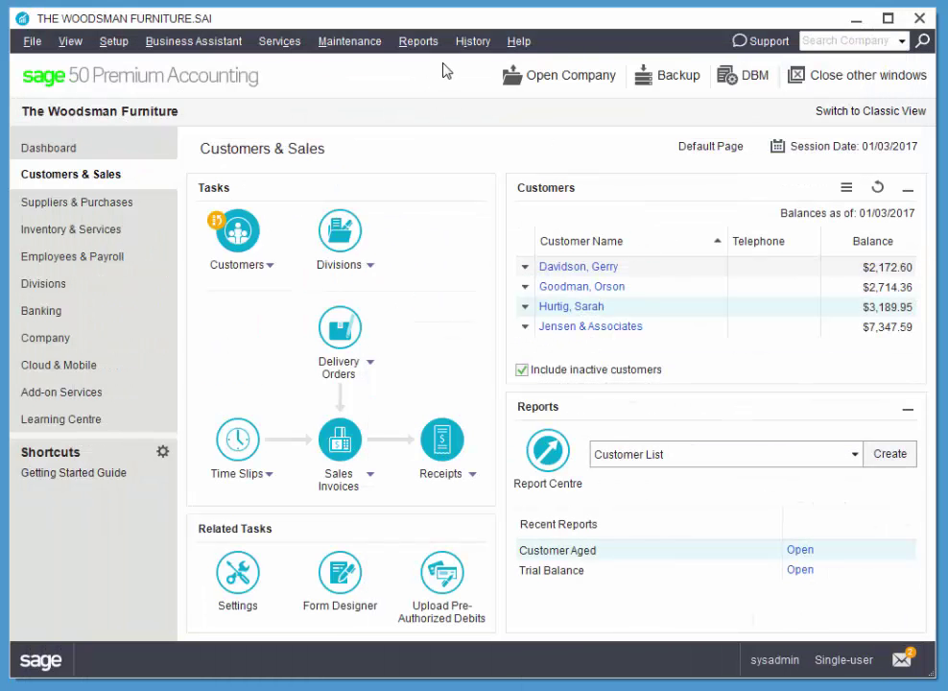
# Display the Trial Balance as at 01/03/2017 and compare Accounts Receivable with the customer total.
pyautogui.click(419, 43)
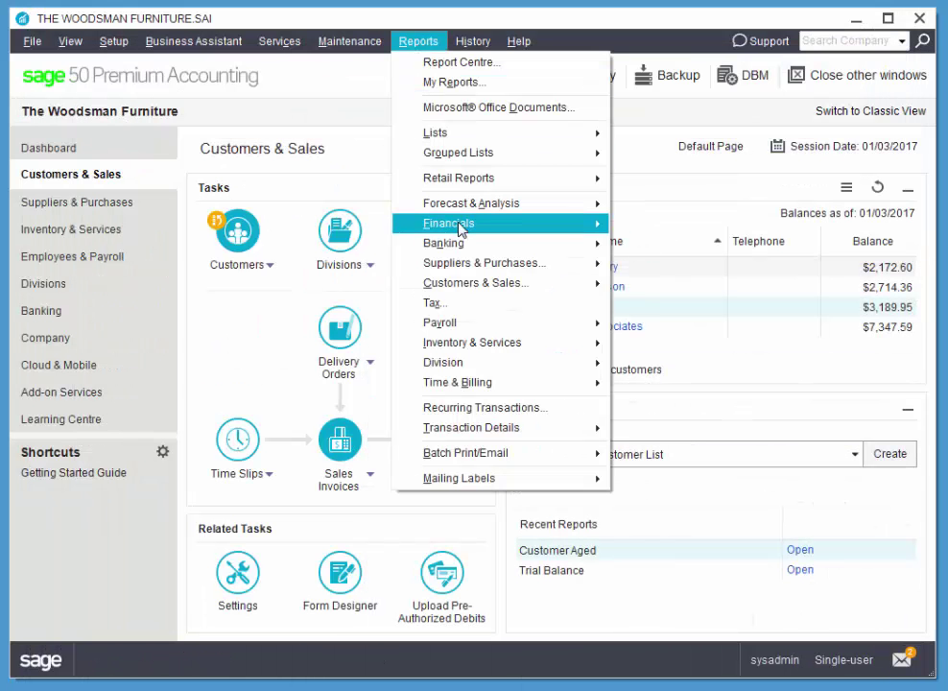
pyautogui.moveTo(606, 224)
pyautogui.click(672, 266)
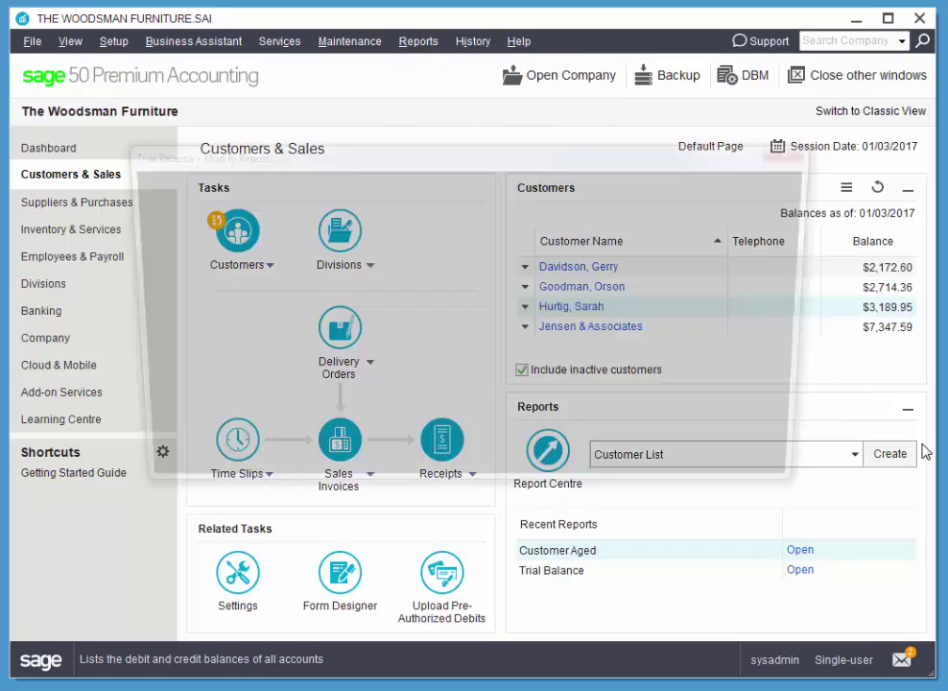
pyautogui.click(614, 476)
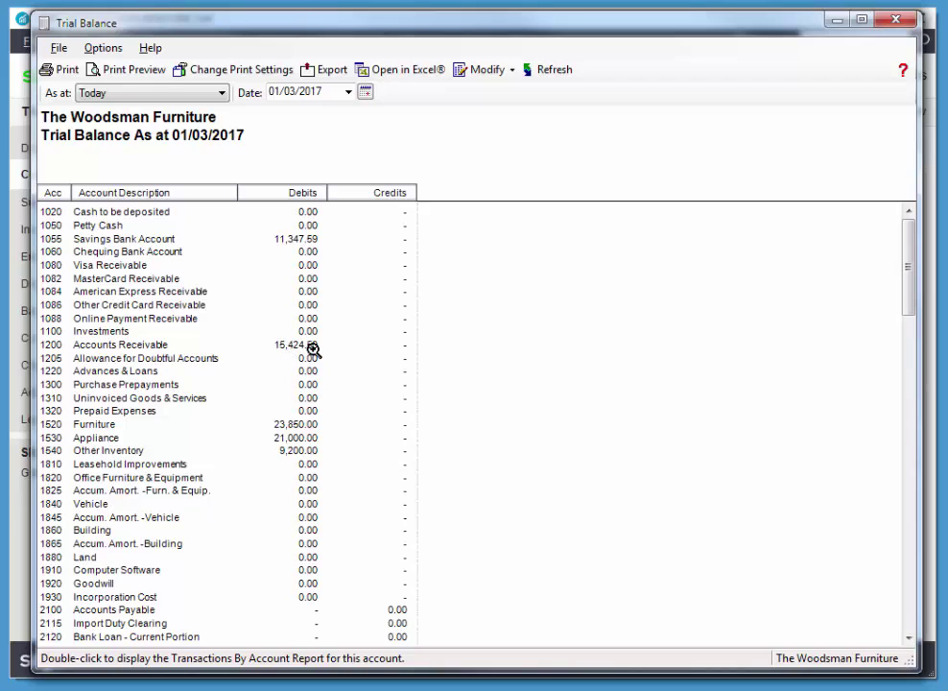
pyautogui.click(897, 20)
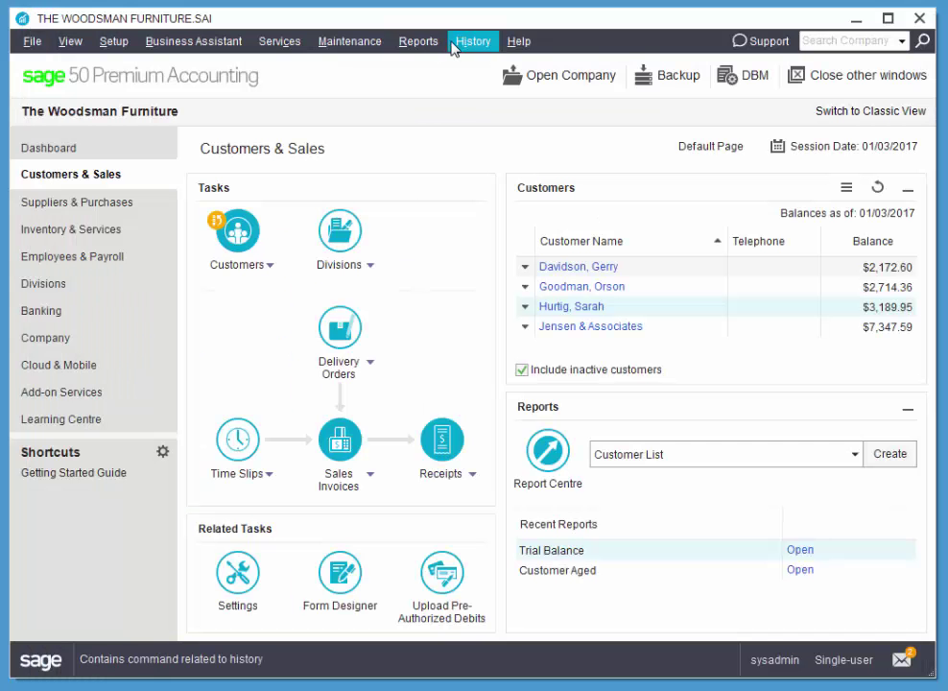
pyautogui.click(470, 41)
pyautogui.click(463, 43)
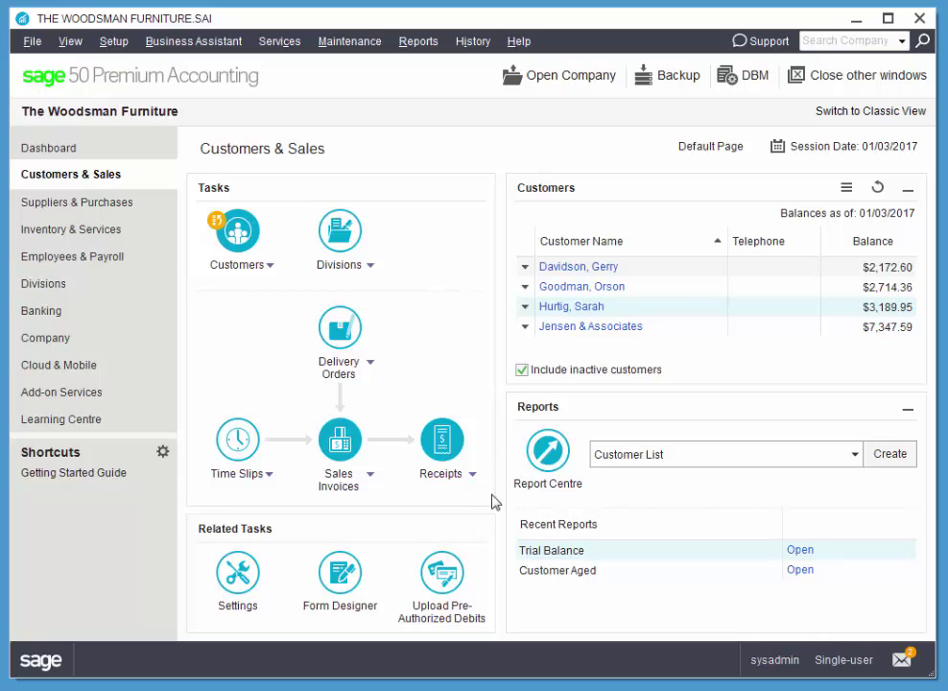
# Open the record of account 2100 Accounts Payable from the company's Chart of Accounts.
pyautogui.click(74, 339)
pyautogui.click(240, 425)
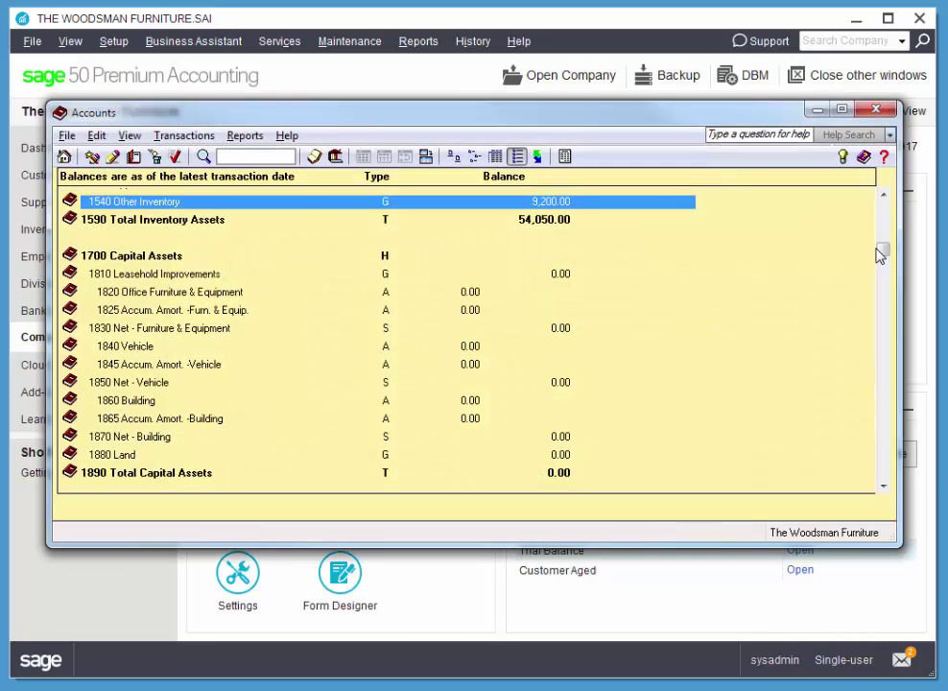
pyautogui.click(278, 156)
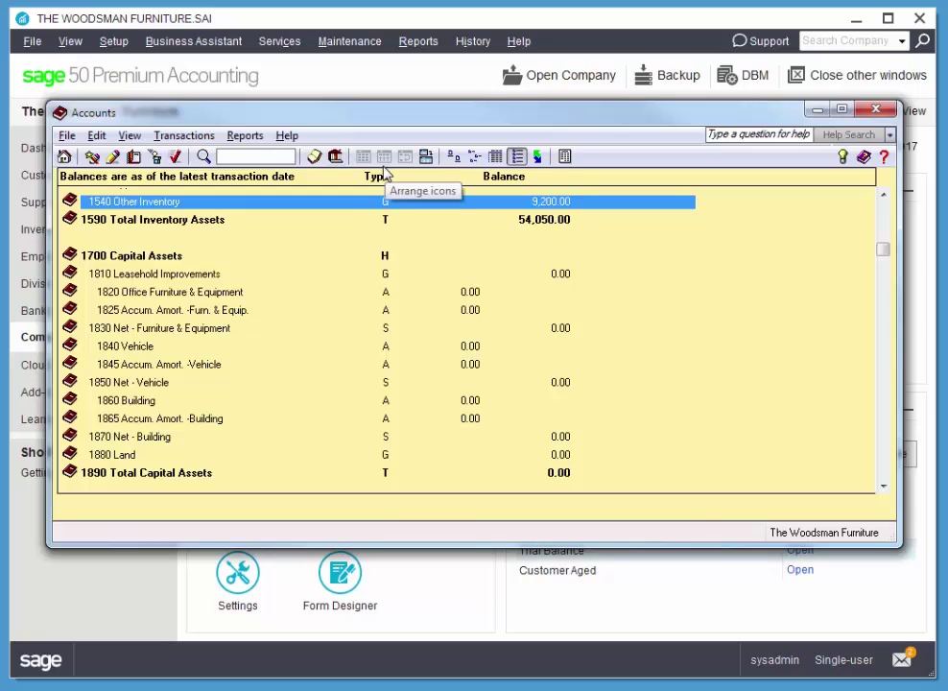
pyautogui.write('21')
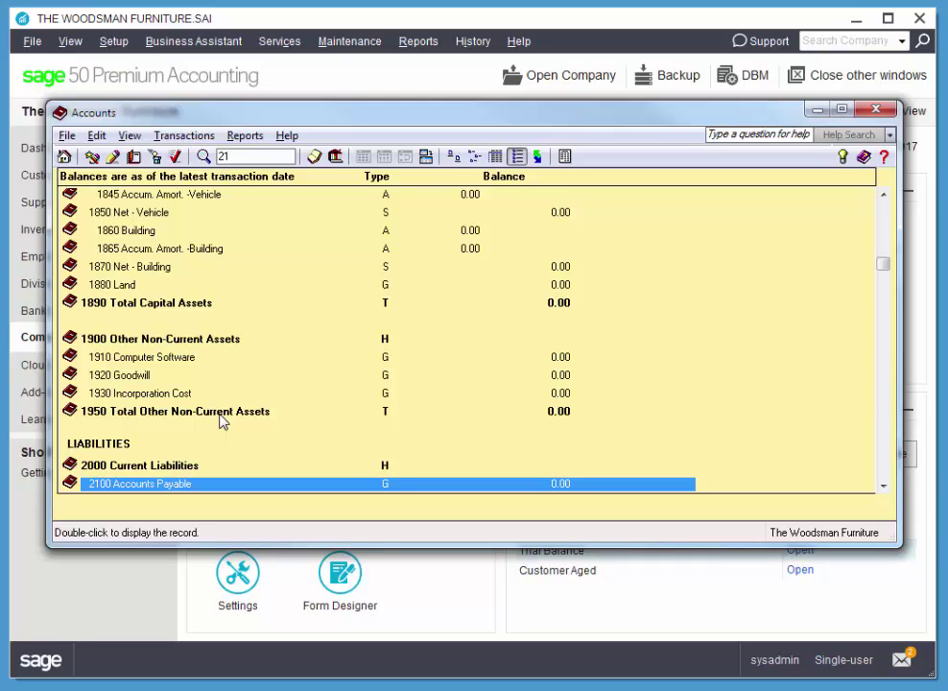
pyautogui.write('00')
pyautogui.press('Return')
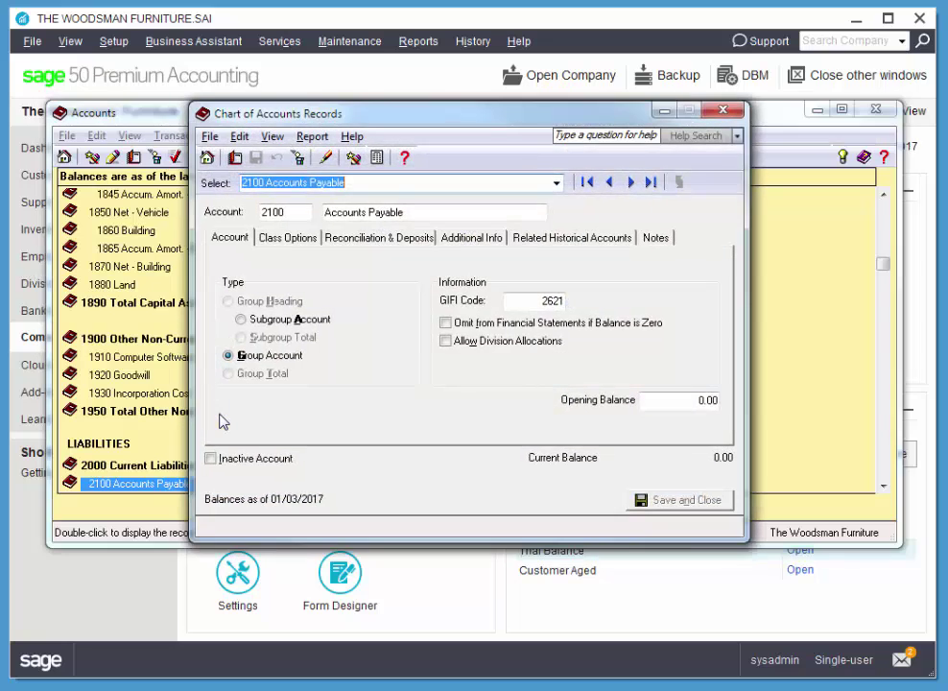
# Set the Accounts Payable opening balance to 4,287.70, save the account, accept the balancing entry, and close the accounts list.
pyautogui.click(664, 401)
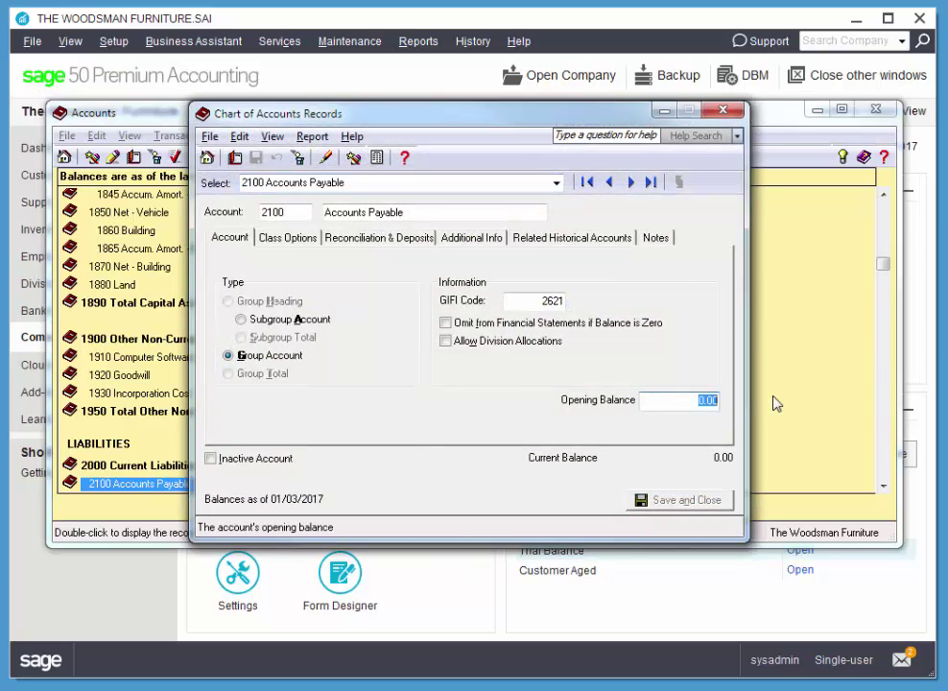
pyautogui.write('4')
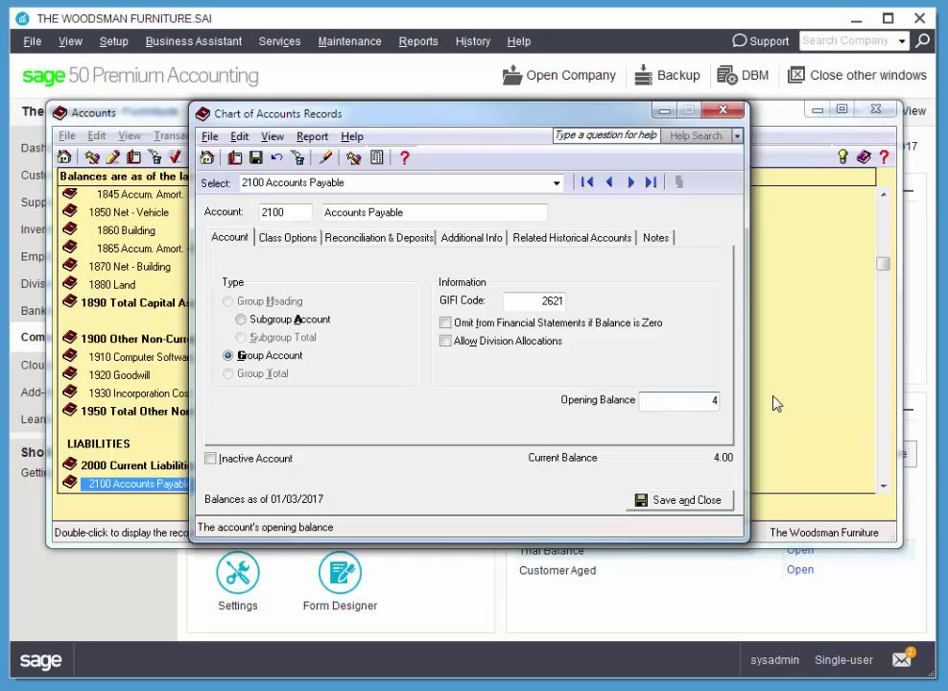
pyautogui.write('287.70')
pyautogui.click(732, 500)
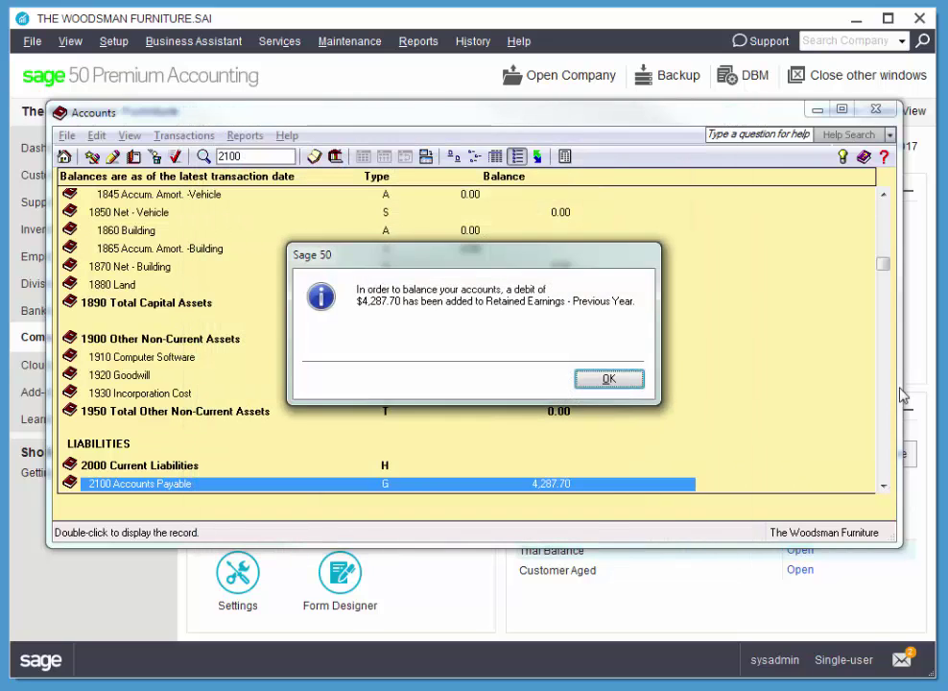
pyautogui.click(609, 378)
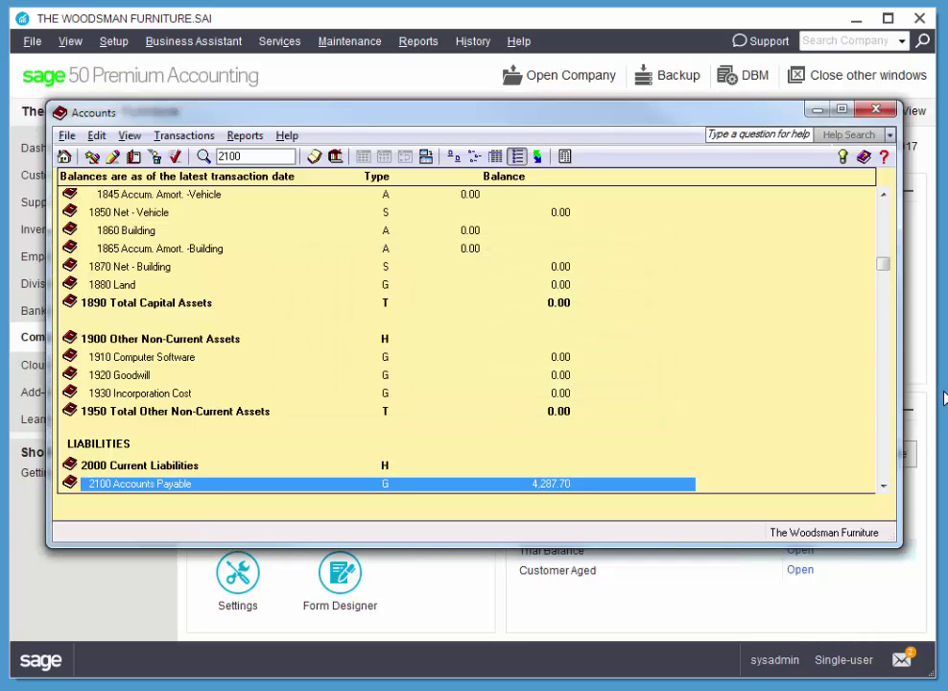
pyautogui.click(673, 89)
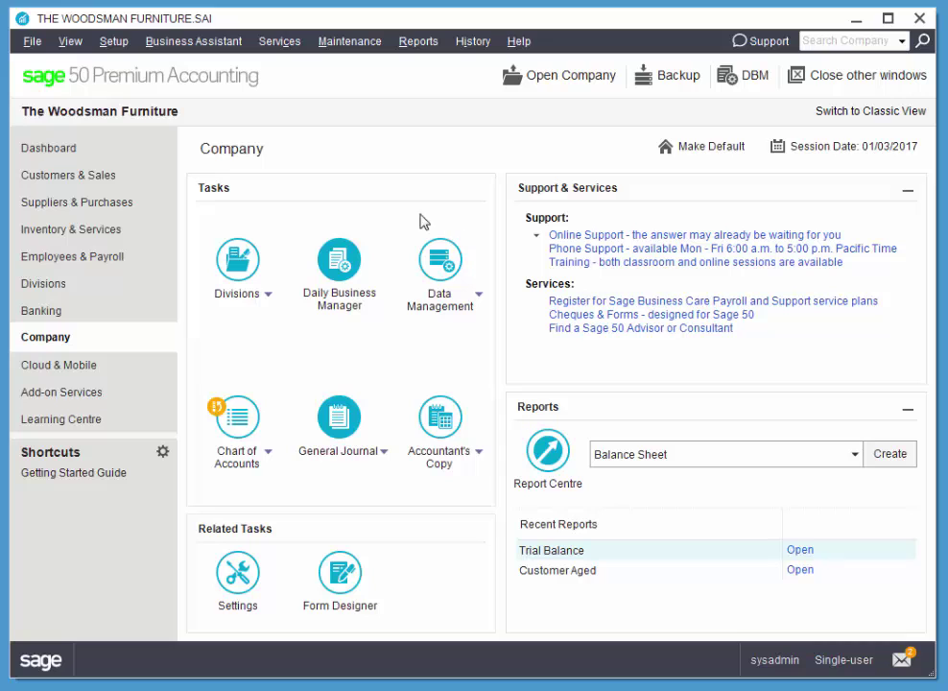
# Start a new supplier record in Suppliers & Purchases named Design Furniture Manufacturers Inc.
pyautogui.click(124, 203)
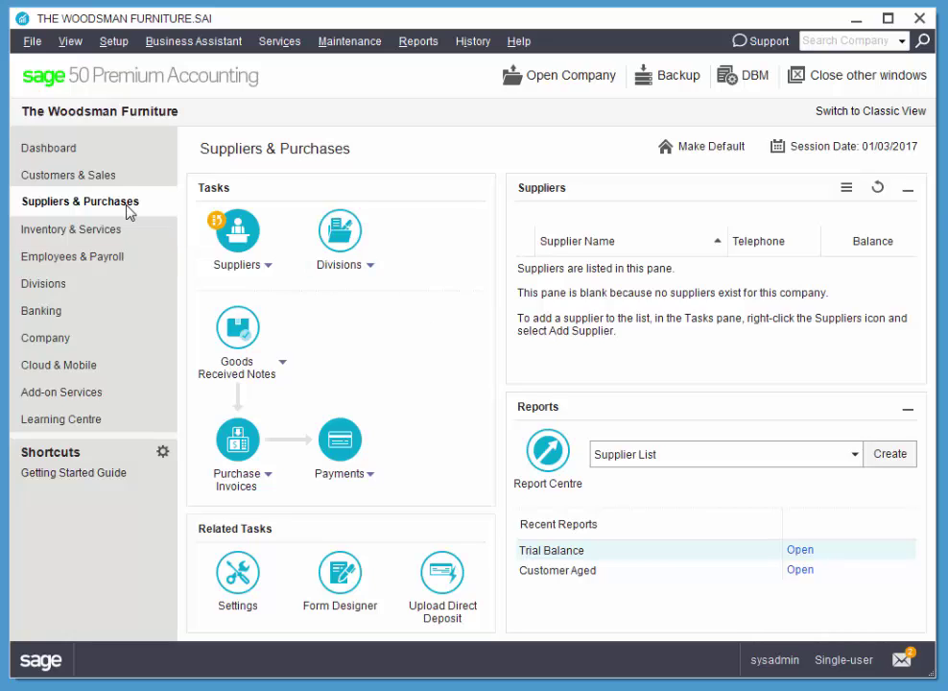
pyautogui.click(235, 267)
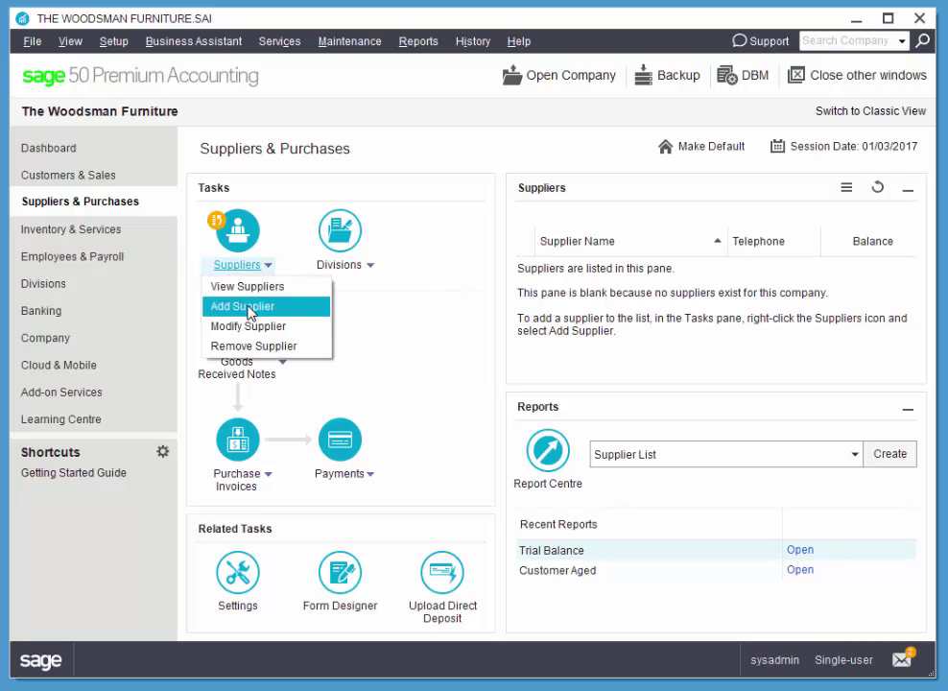
pyautogui.click(247, 307)
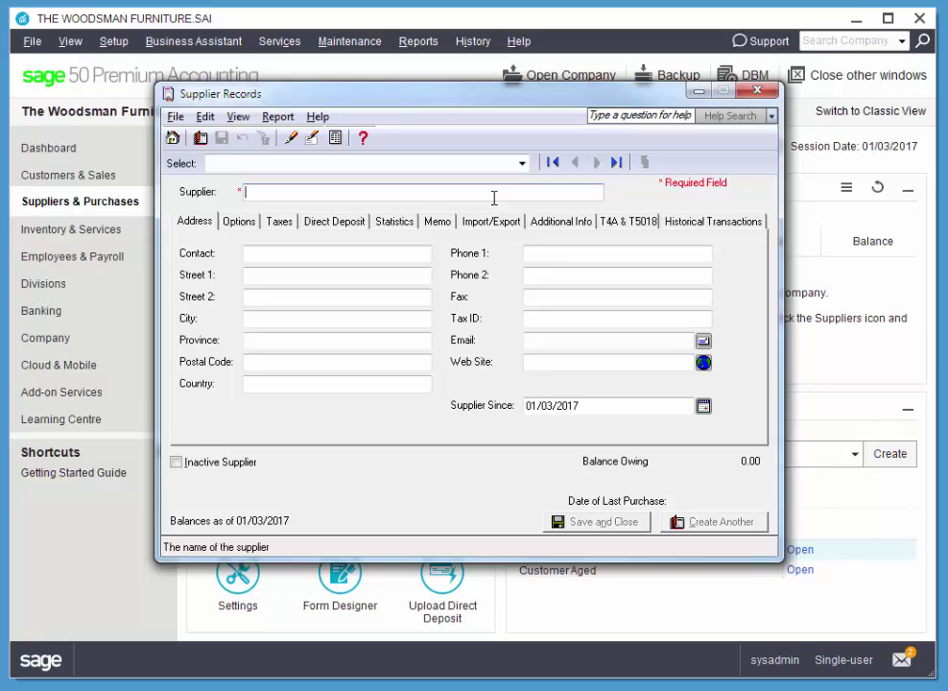
pyautogui.write('D')
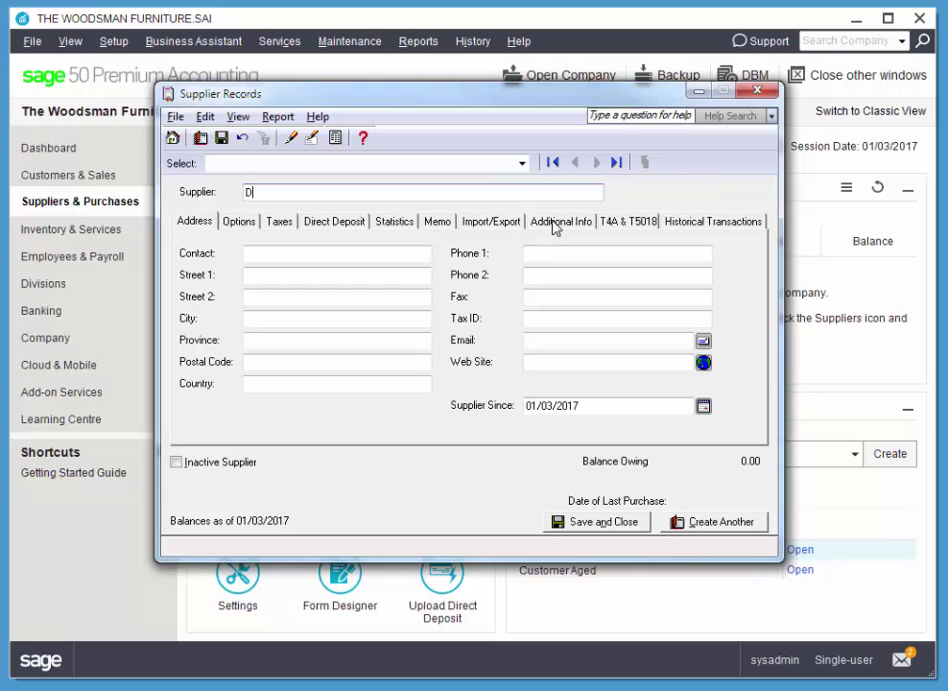
pyautogui.write('esign Furniture Manufacturers Inc.')
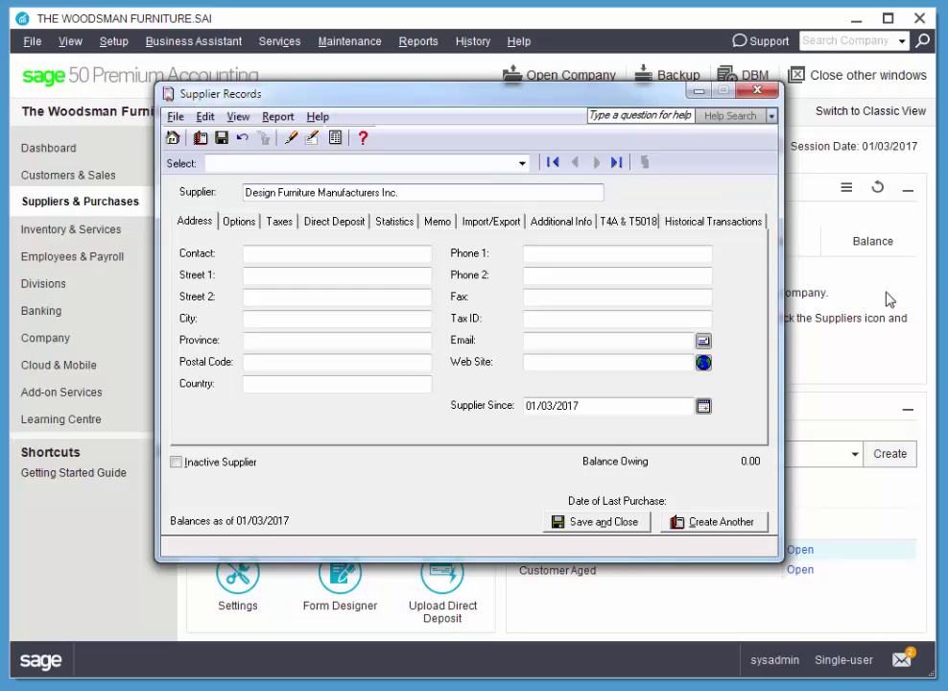
# Set the Supplier Since date to 01/01/2017 and save the supplier so that historical transactions can be entered.
pyautogui.click(202, 221)
pyautogui.click(705, 408)
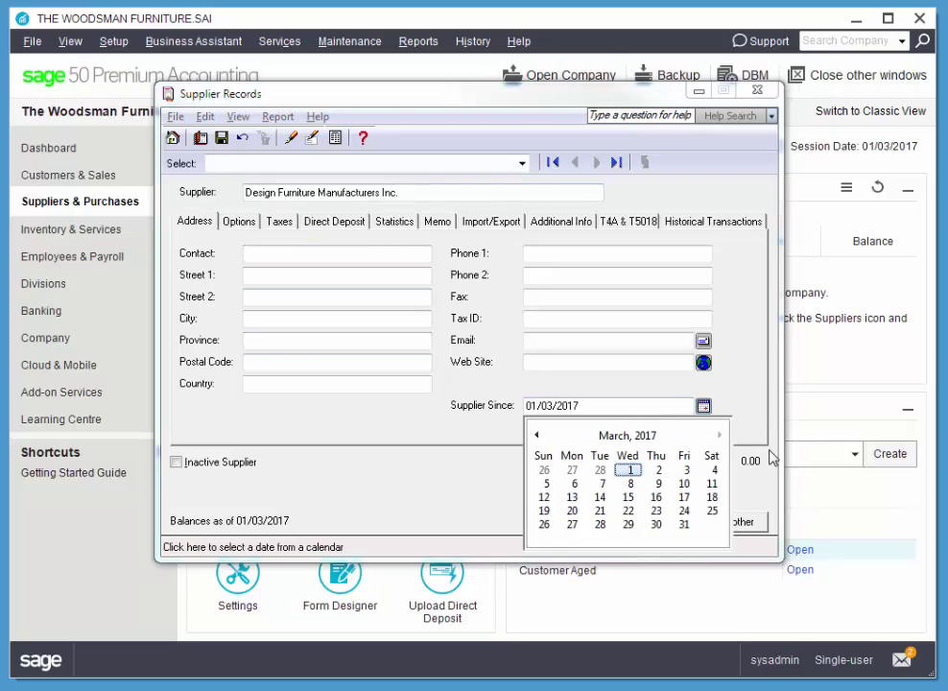
pyautogui.click(537, 437)
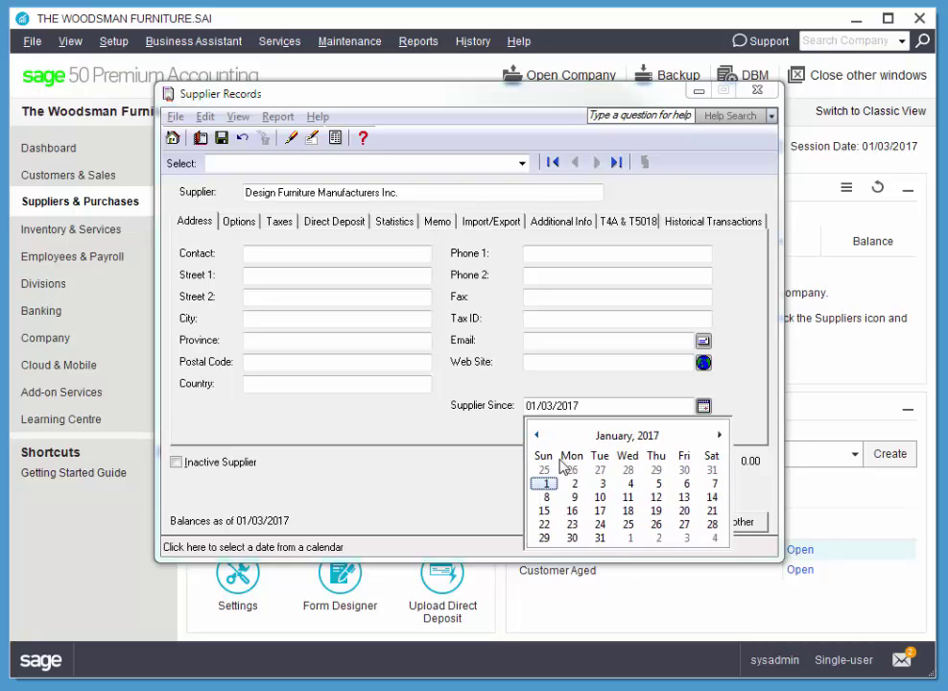
pyautogui.click(546, 480)
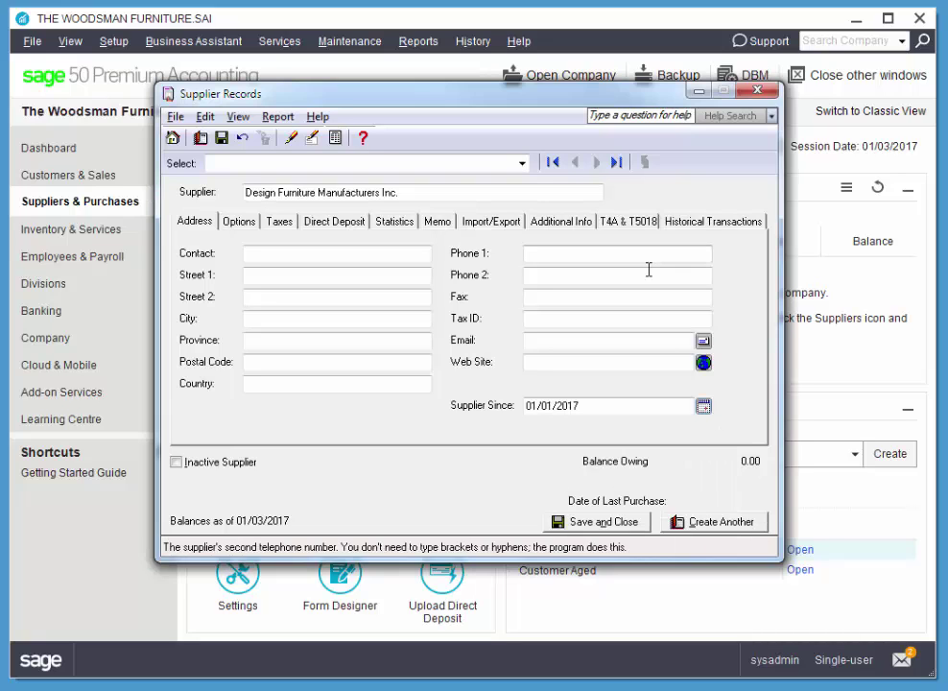
pyautogui.click(715, 222)
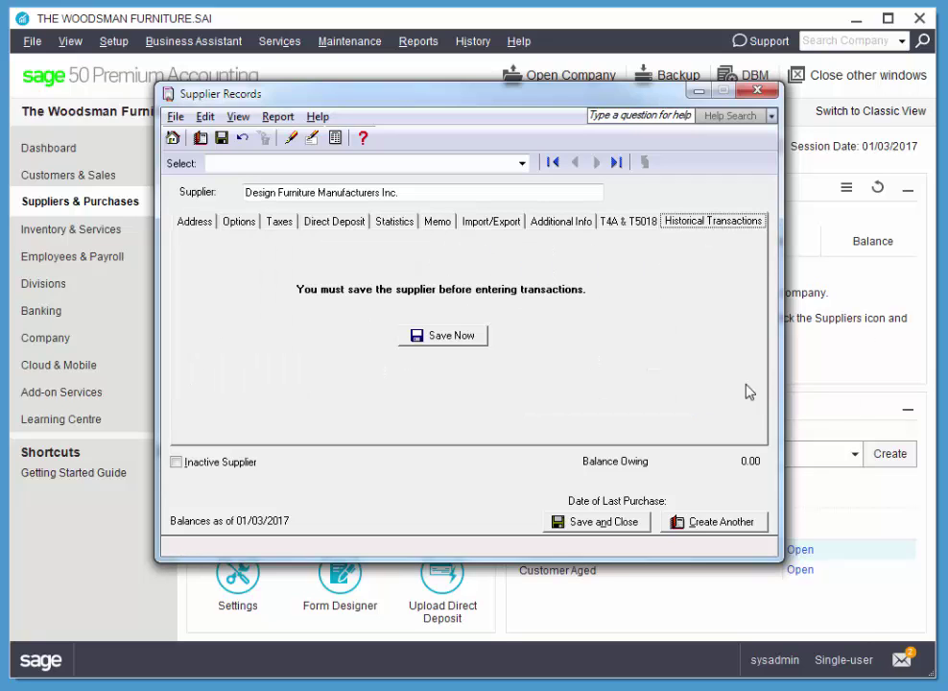
pyautogui.click(453, 338)
# Record historical invoice DFM 156 for Design Furniture Manufacturers Inc., dated 11/02/2017, for 1,399.20.
pyautogui.click(640, 303)
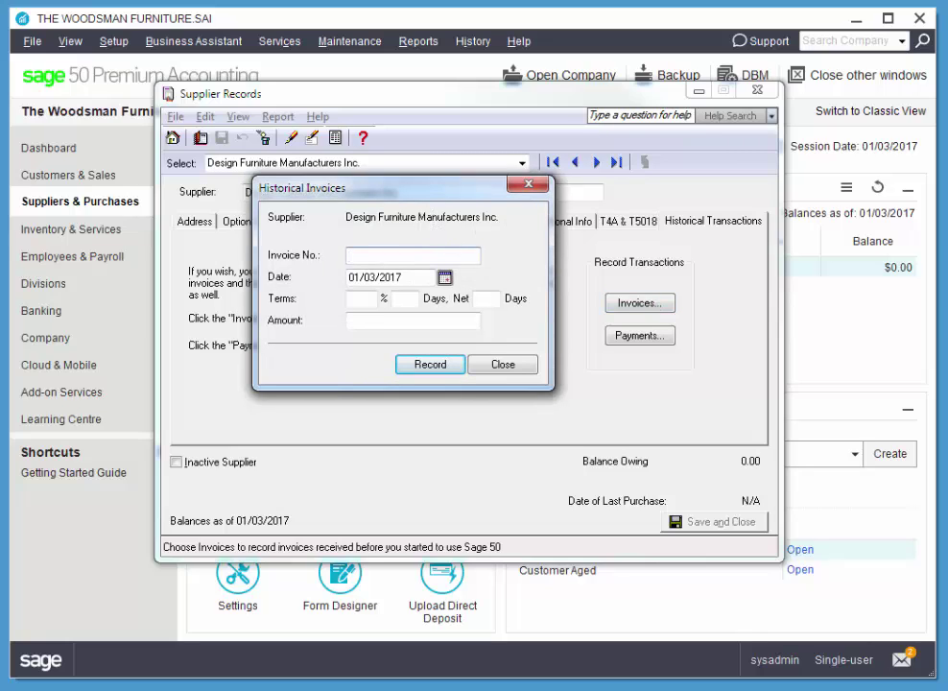
pyautogui.write('EFM 156')
pyautogui.press('Tab')
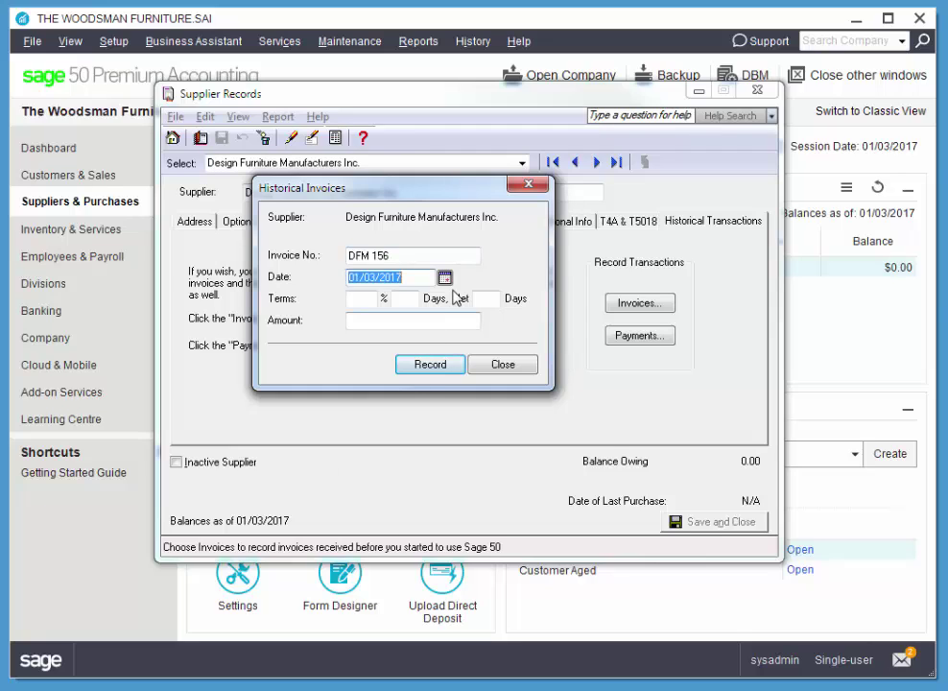
pyautogui.click(445, 278)
pyautogui.click(413, 364)
pyautogui.click(413, 320)
pyautogui.write('1399')
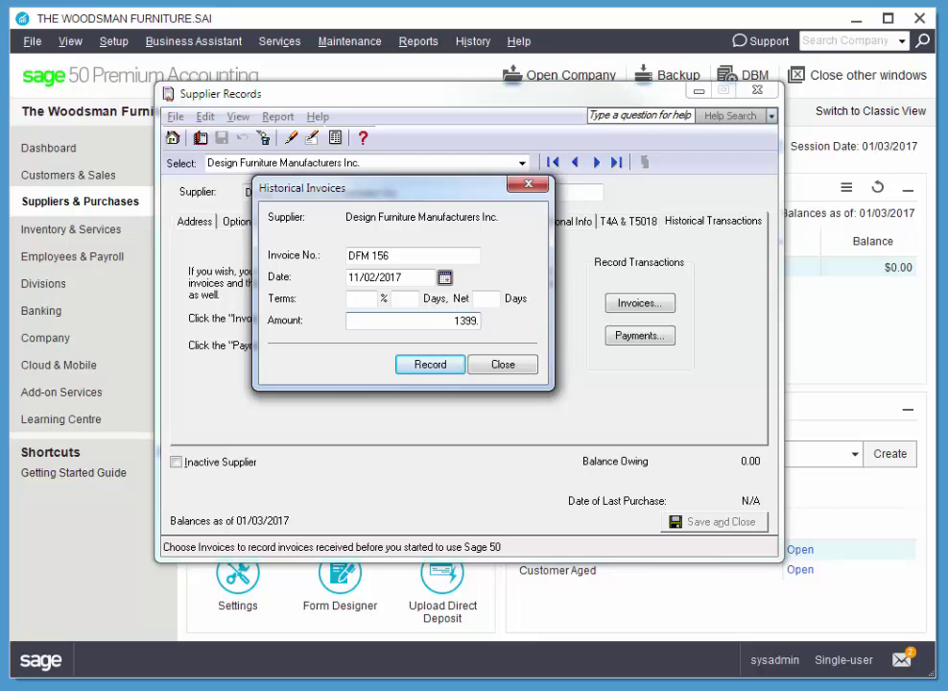
pyautogui.write('.2')
pyautogui.click(428, 366)
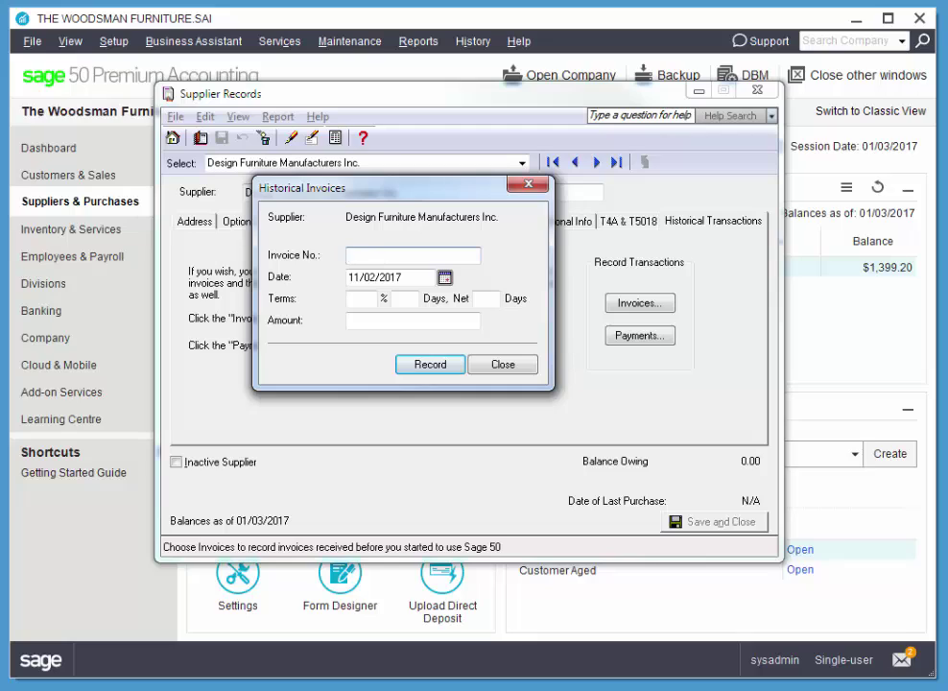
# Record historical invoice DFM 189 for the same supplier, dated 26/02/2017, for 992.36, and close the supplier windows.
pyautogui.write('DFM')
pyautogui.write(' 1289')
pyautogui.press('BackSpace')
pyautogui.press('BackSpace')
pyautogui.press('BackSpace')
pyautogui.write('89')
pyautogui.press('Tab')
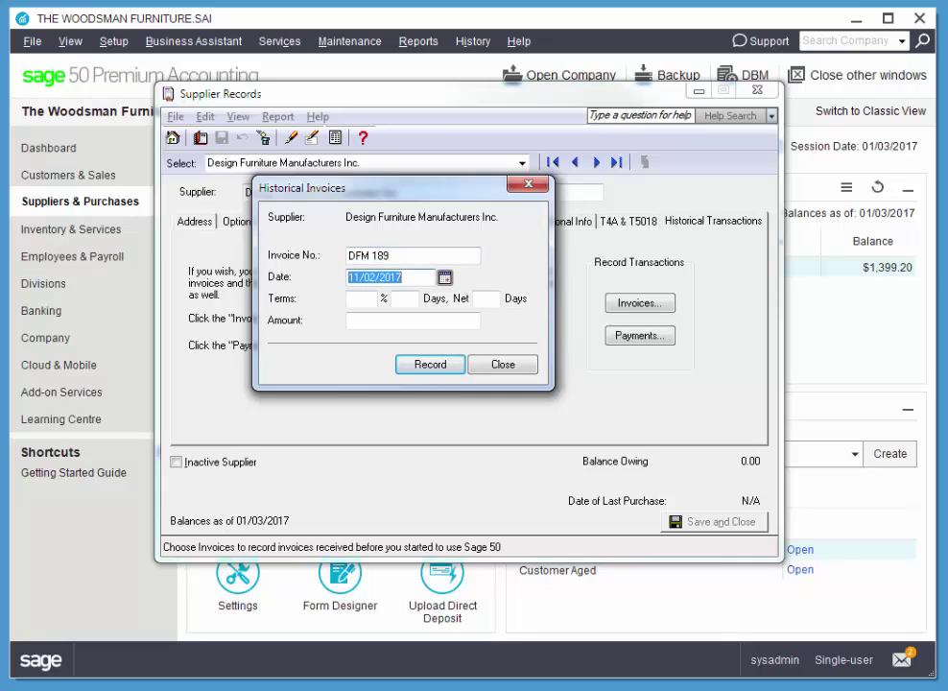
pyautogui.write('feb 26')
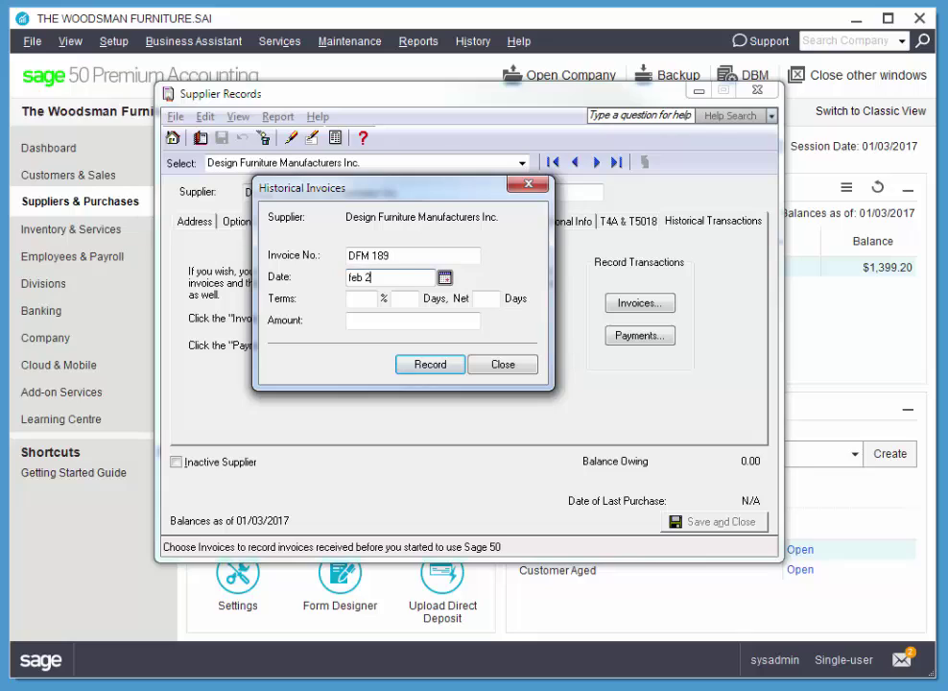
pyautogui.press('Tab')
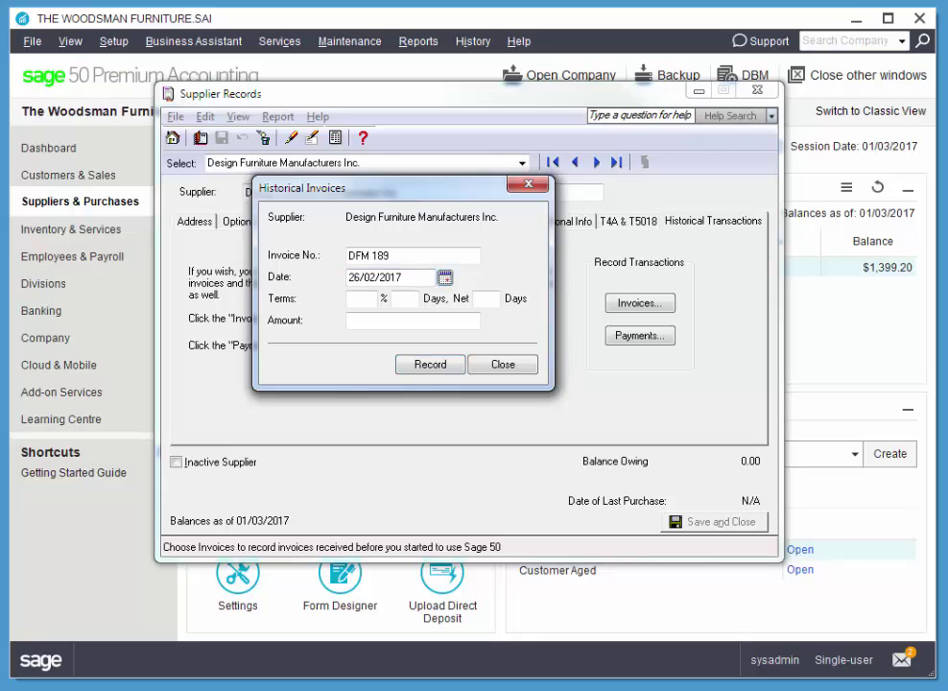
pyautogui.click(432, 324)
pyautogui.write('992.36')
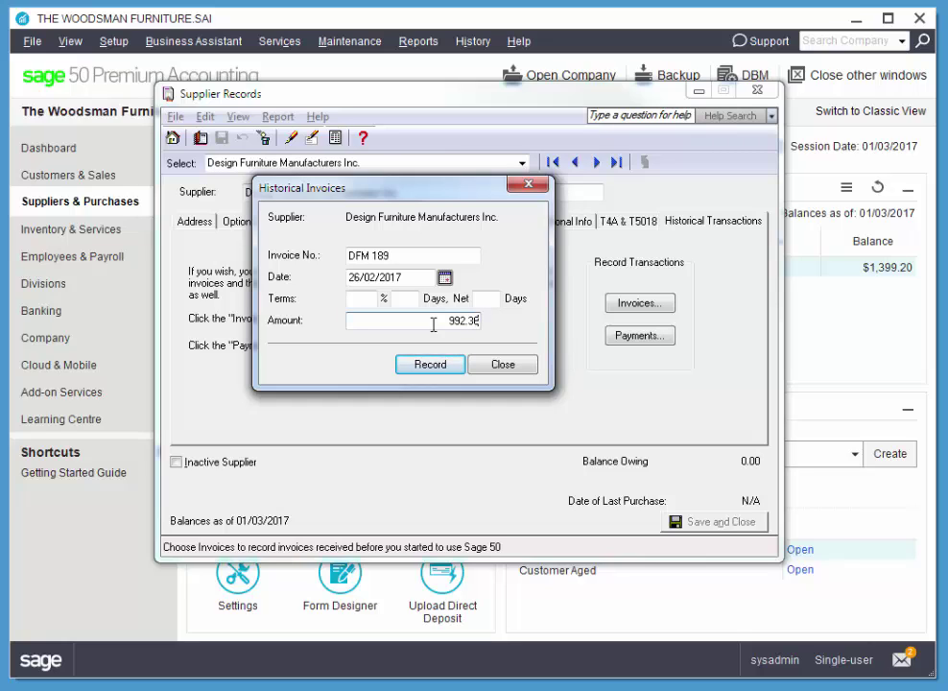
pyautogui.click(455, 370)
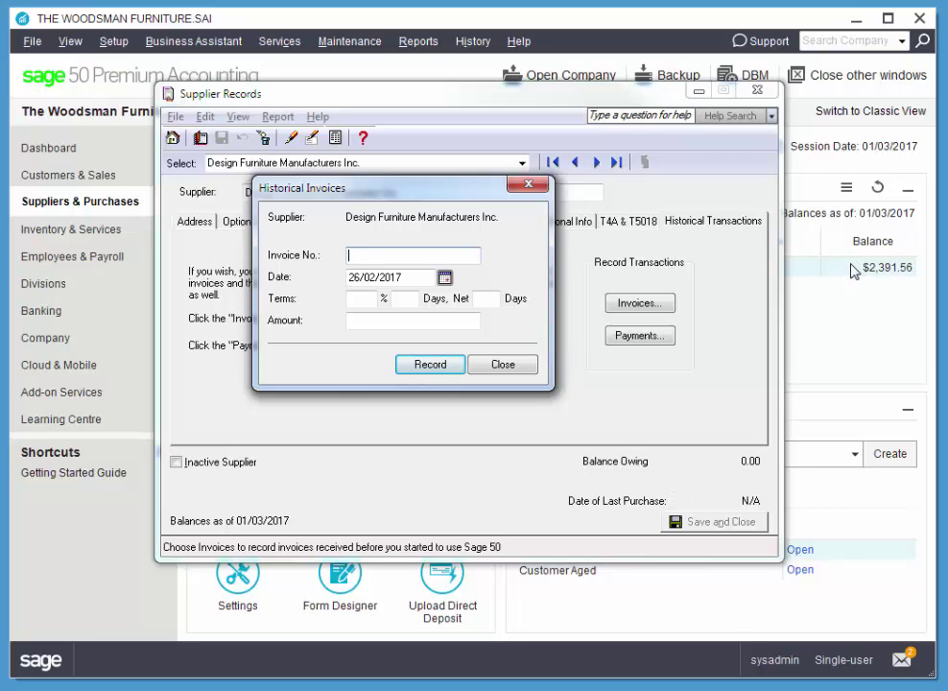
pyautogui.press('Escape')
pyautogui.press('Escape')
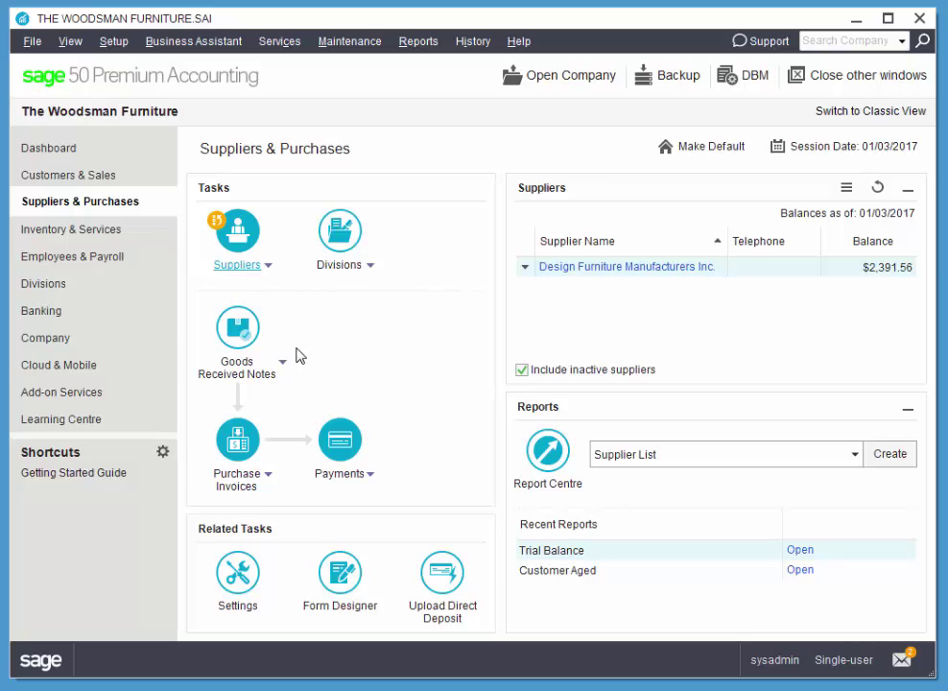
# Start a new inventory item record in Inventory & Services with number A-024 and description Sofa Bed.
pyautogui.click(58, 338)
pyautogui.click(96, 230)
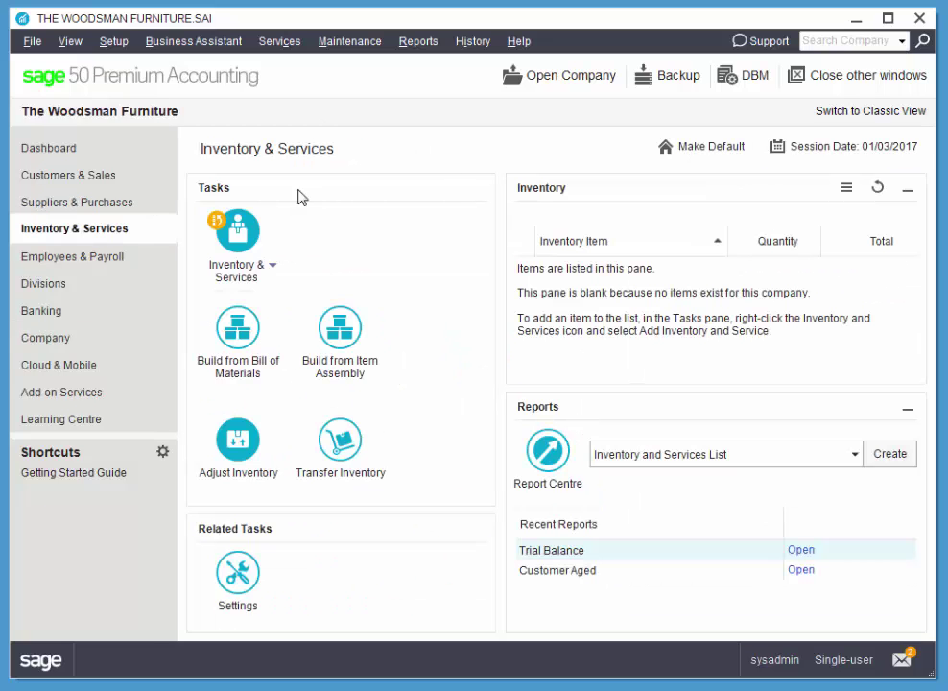
pyautogui.click(238, 240)
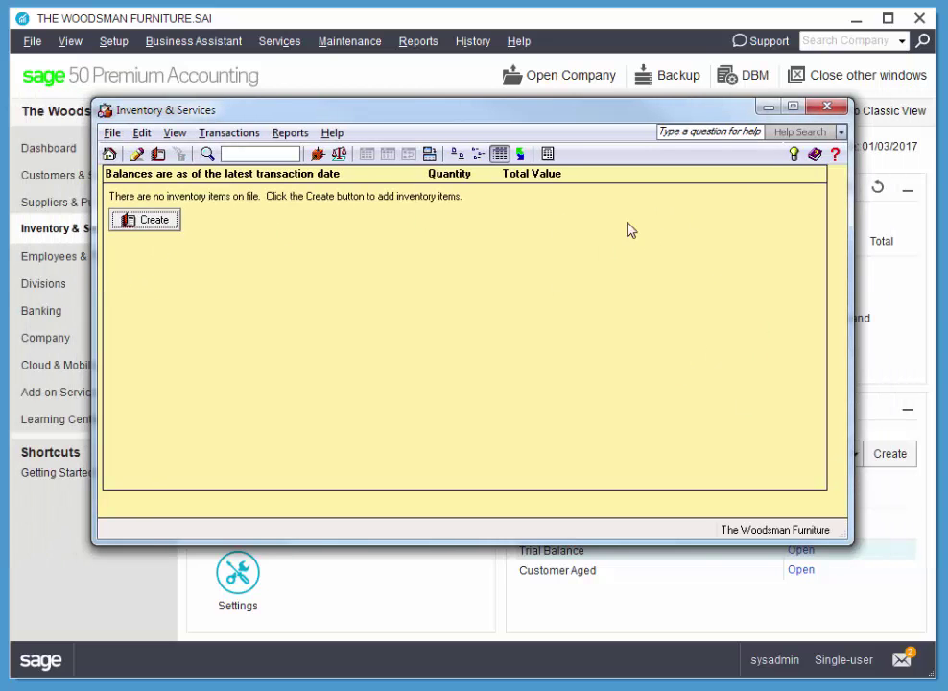
pyautogui.click(157, 224)
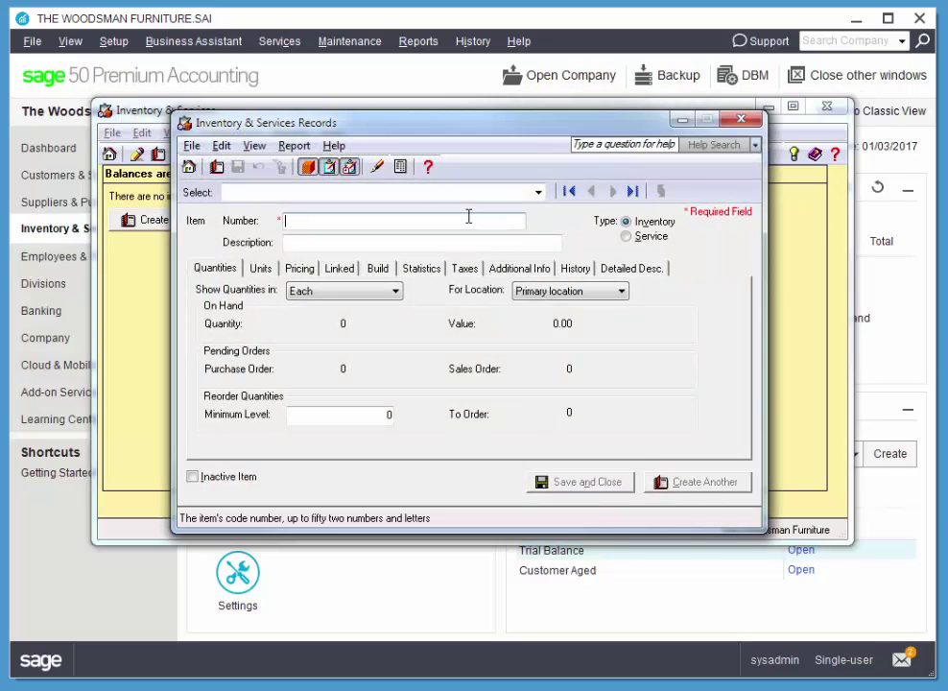
pyautogui.write('A-01')
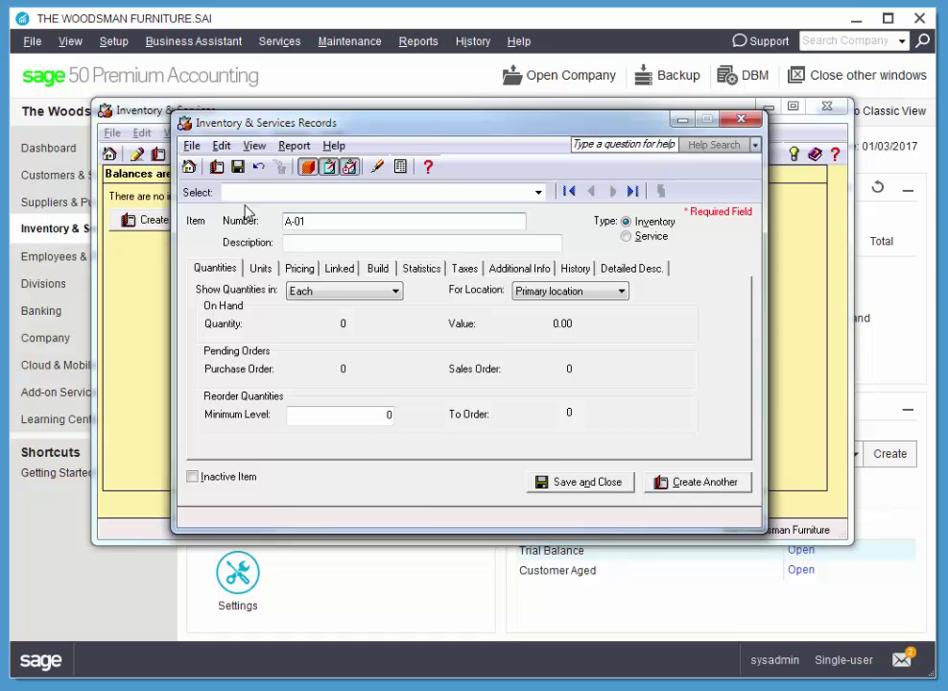
pyautogui.press('BackSpace')
pyautogui.write('24')
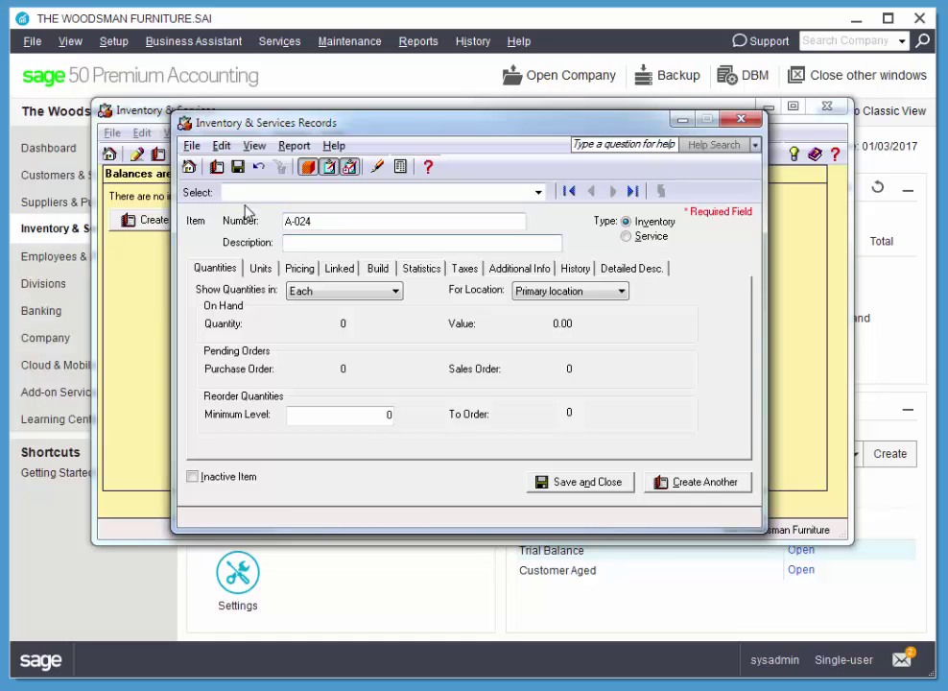
pyautogui.press('Tab')
pyautogui.write('Sofa Bed')
# Set the Sofa Bed's minimum reorder level to 2.
pyautogui.click(389, 414)
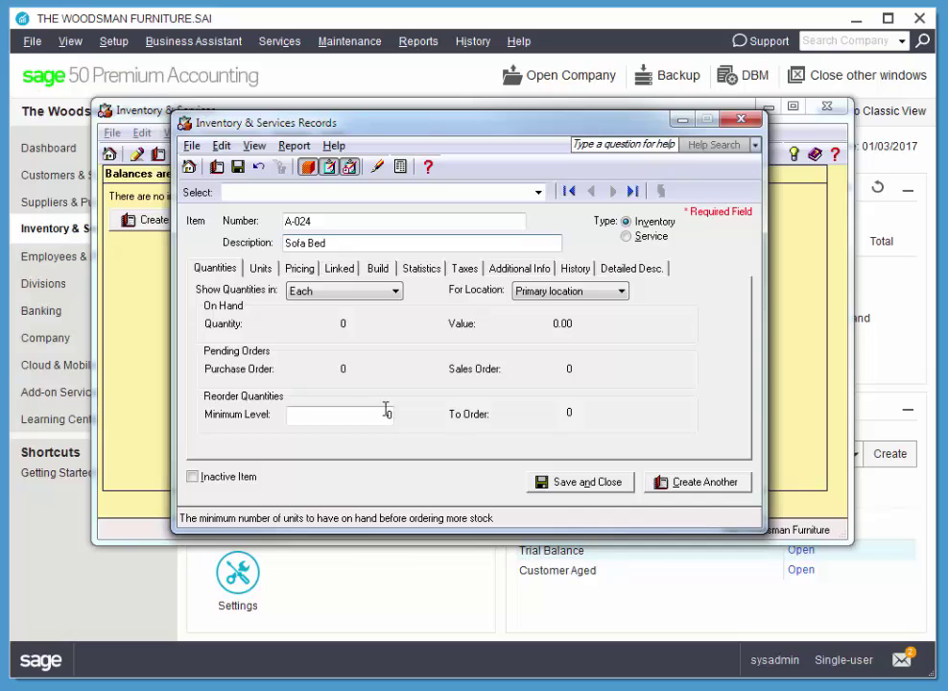
pyautogui.write('4')
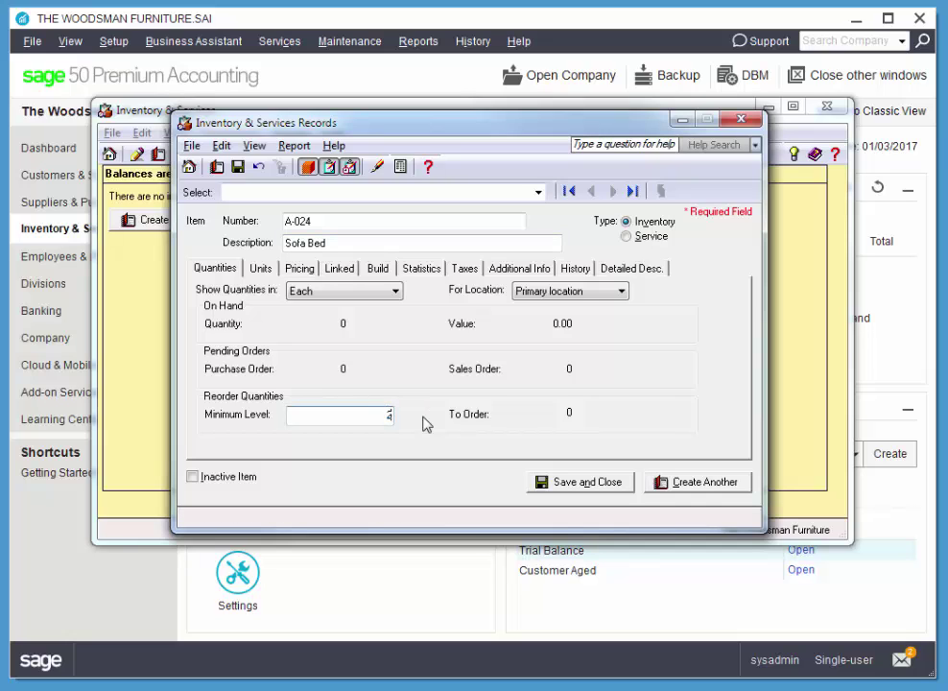
pyautogui.press('Tab')
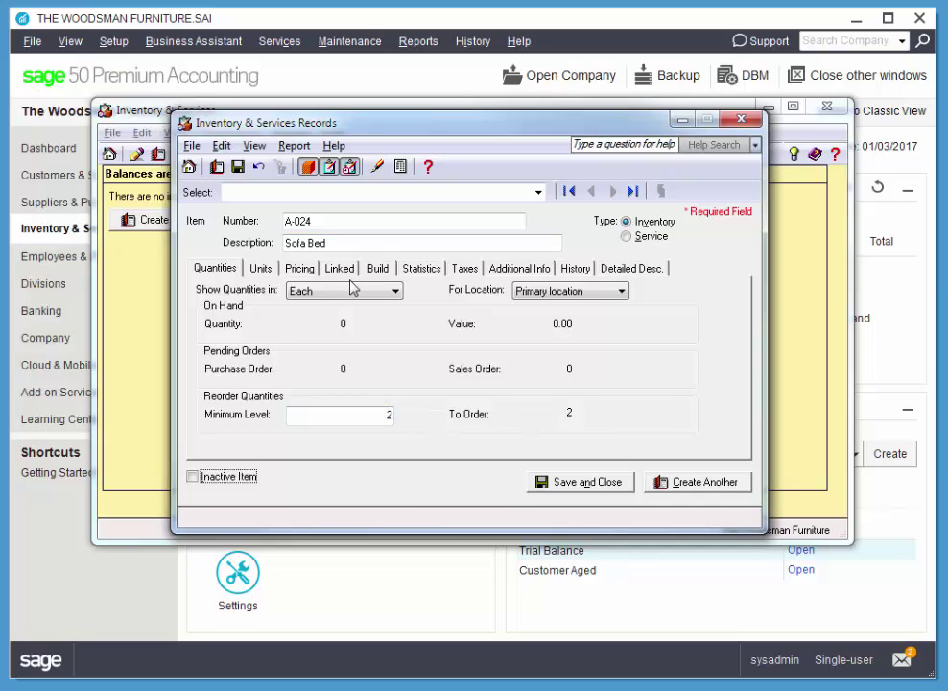
# Set the Sofa Bed's selling prices to 1,890 for Regular, 1,675 for Preferred and 1,675 for Web Price.
pyautogui.click(299, 268)
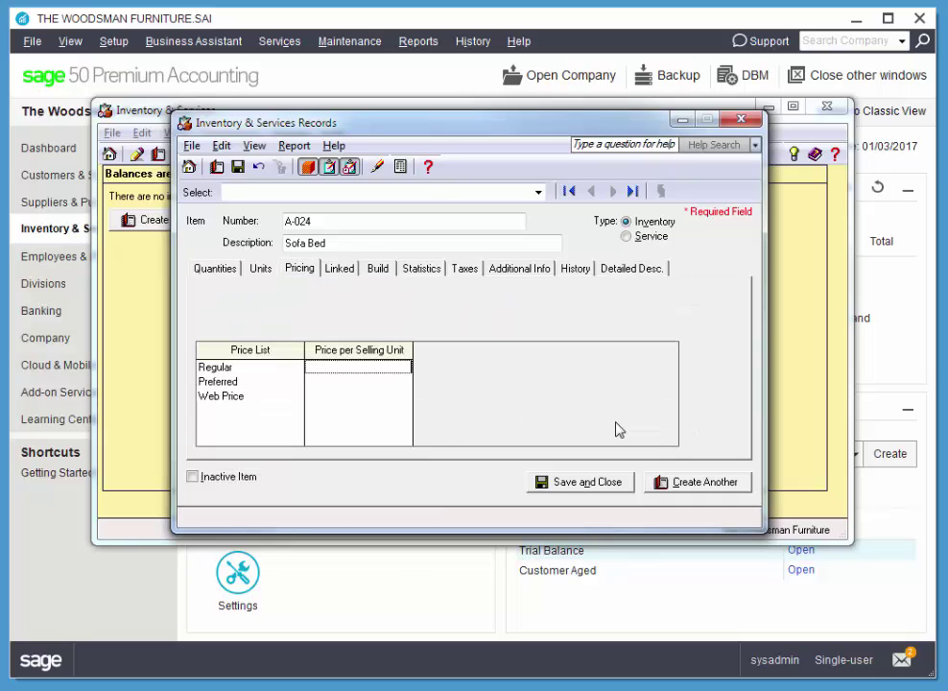
pyautogui.write('1890')
pyautogui.press('Tab')
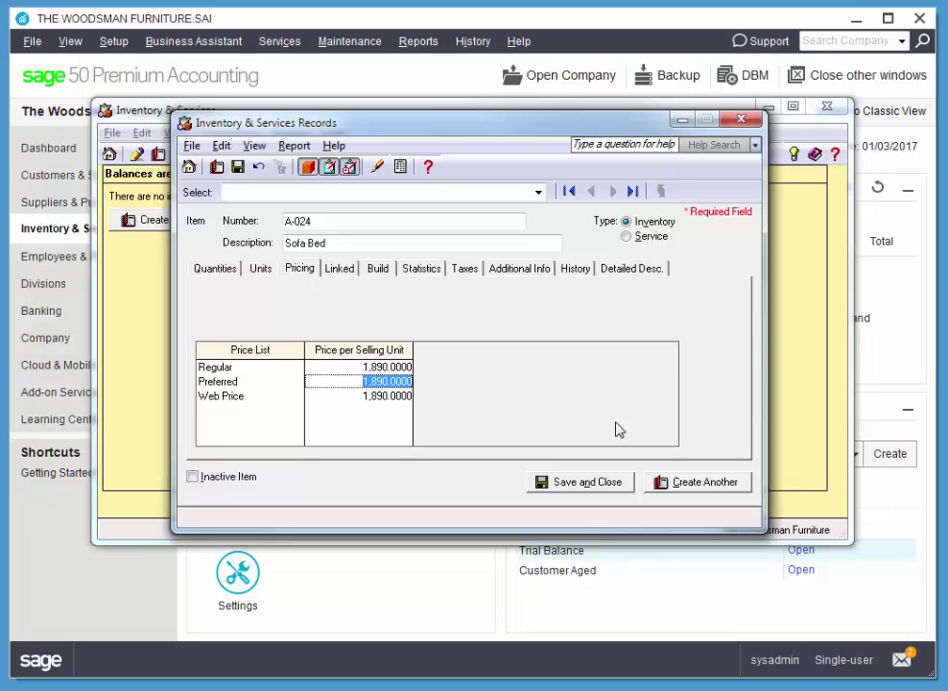
pyautogui.write('1,6')
pyautogui.write('76')
pyautogui.press('Tab')
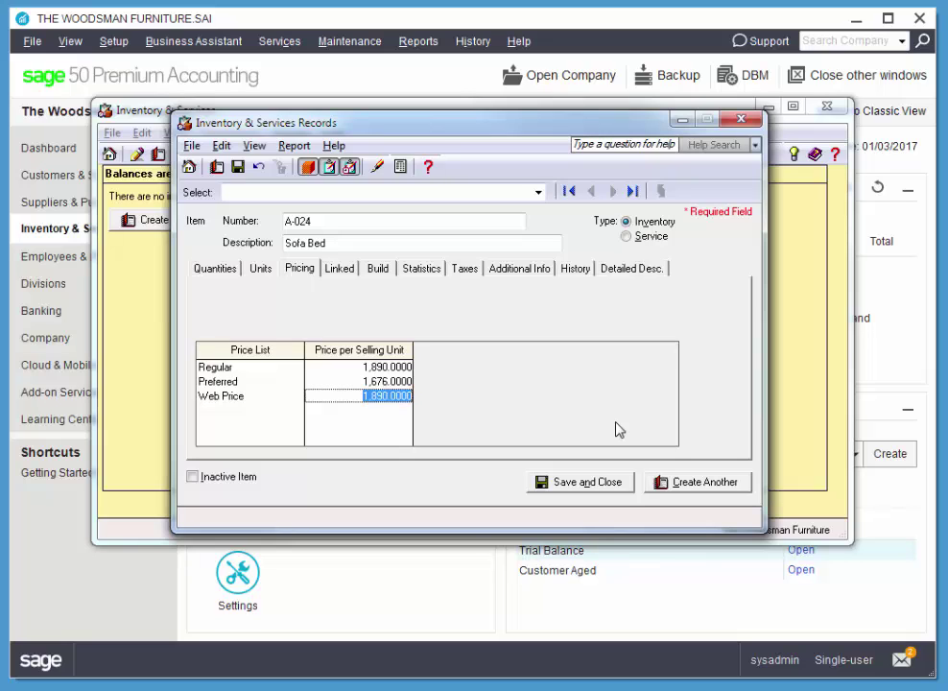
pyautogui.hotkey('shift', 'Tab')
pyautogui.write('1675')
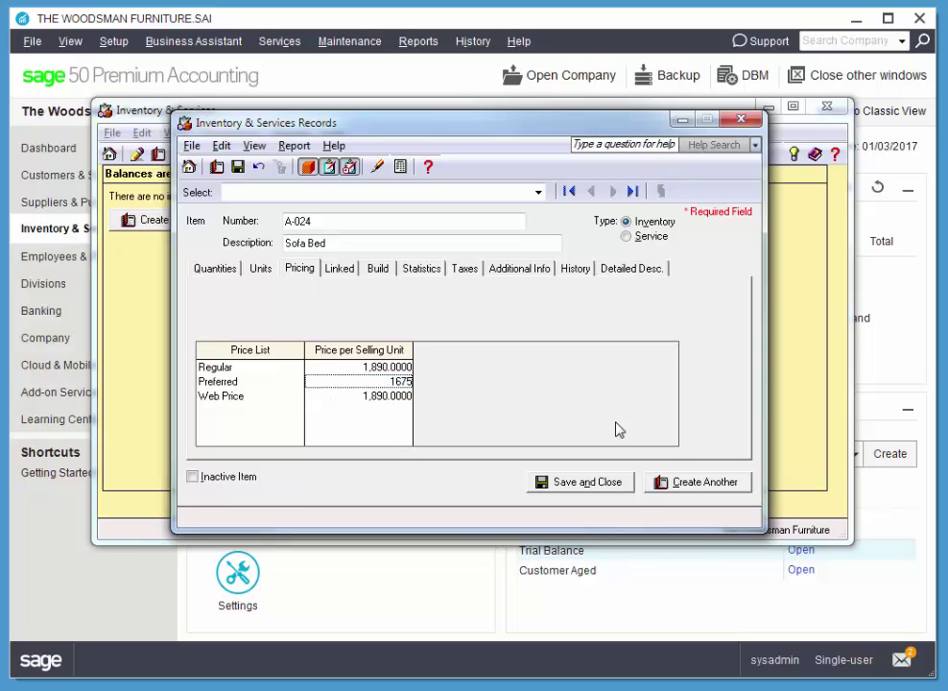
pyautogui.press('Tab')
pyautogui.write('1,6')
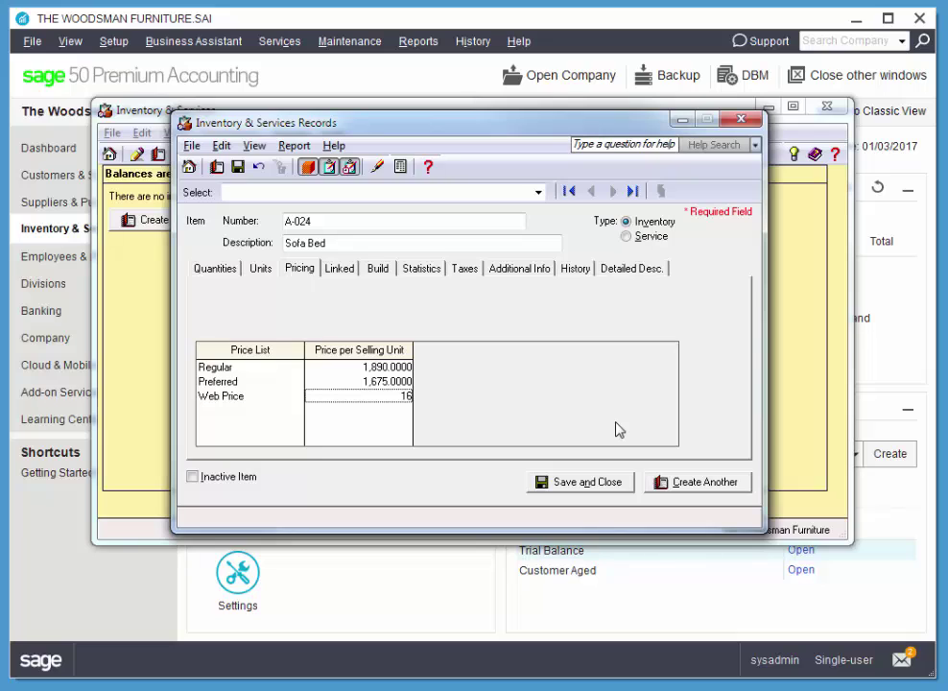
pyautogui.write('75')
pyautogui.press('Tab')
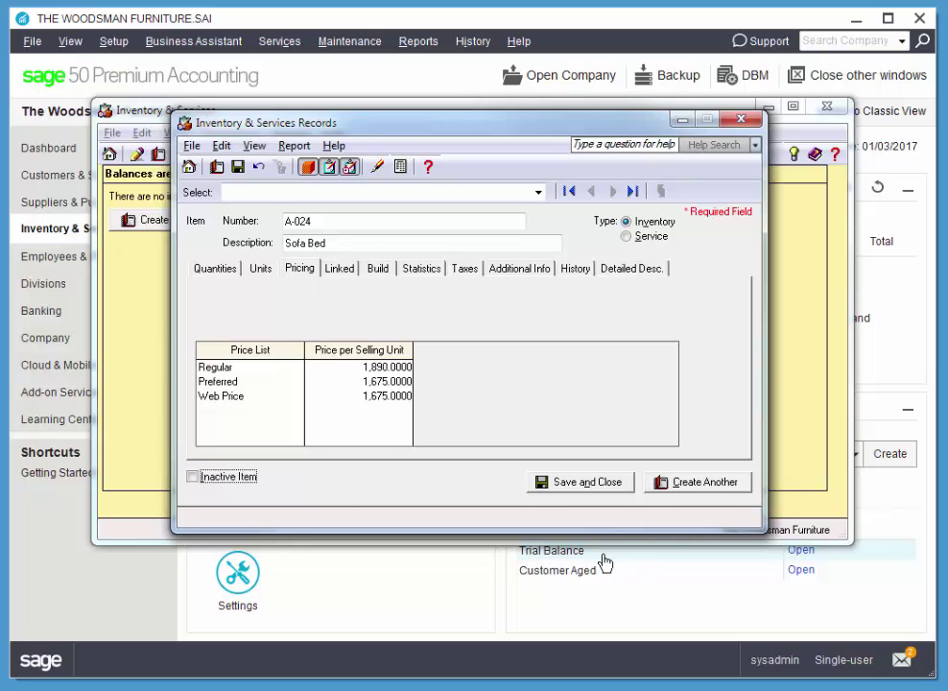
# Link the item to asset 1520 Furniture, revenue 4020 Sales Inventory A, COGS 5020 Inventory A Cost and variance 5100 Inventory Variance.
pyautogui.click(339, 268)
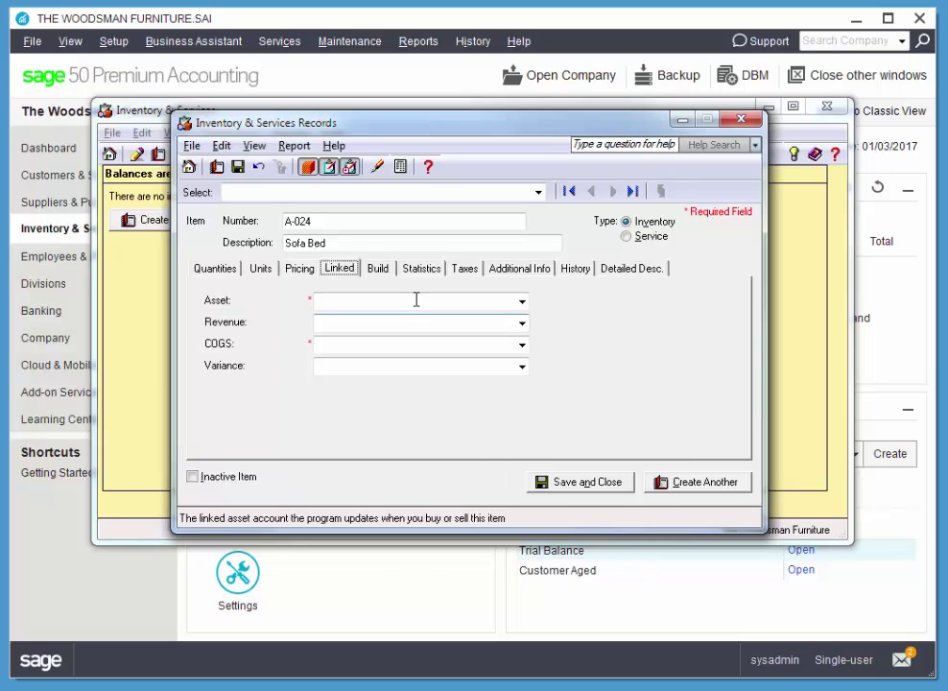
pyautogui.click(523, 302)
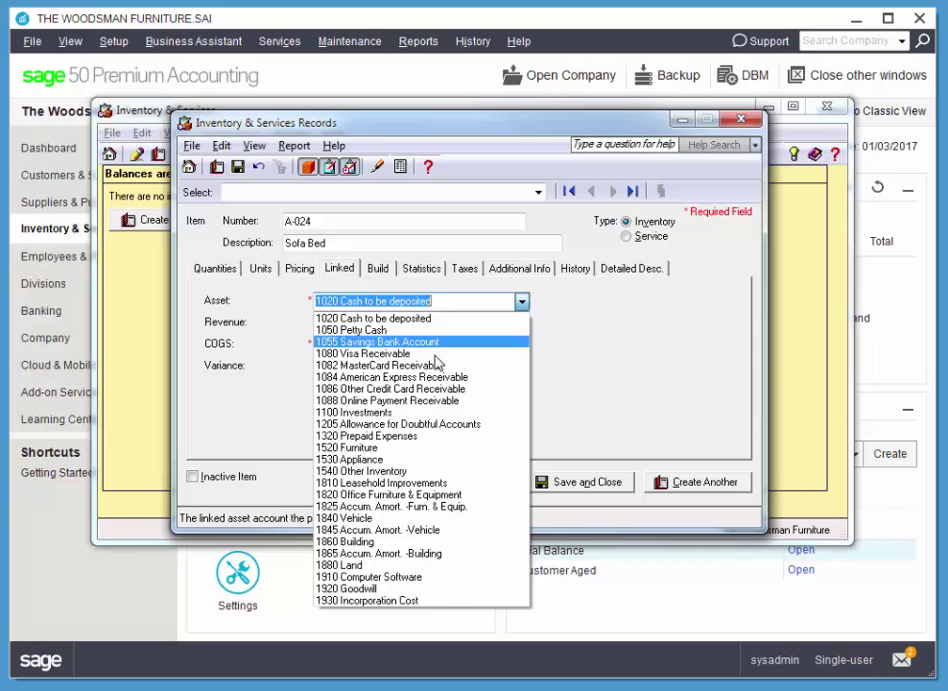
pyautogui.click(373, 447)
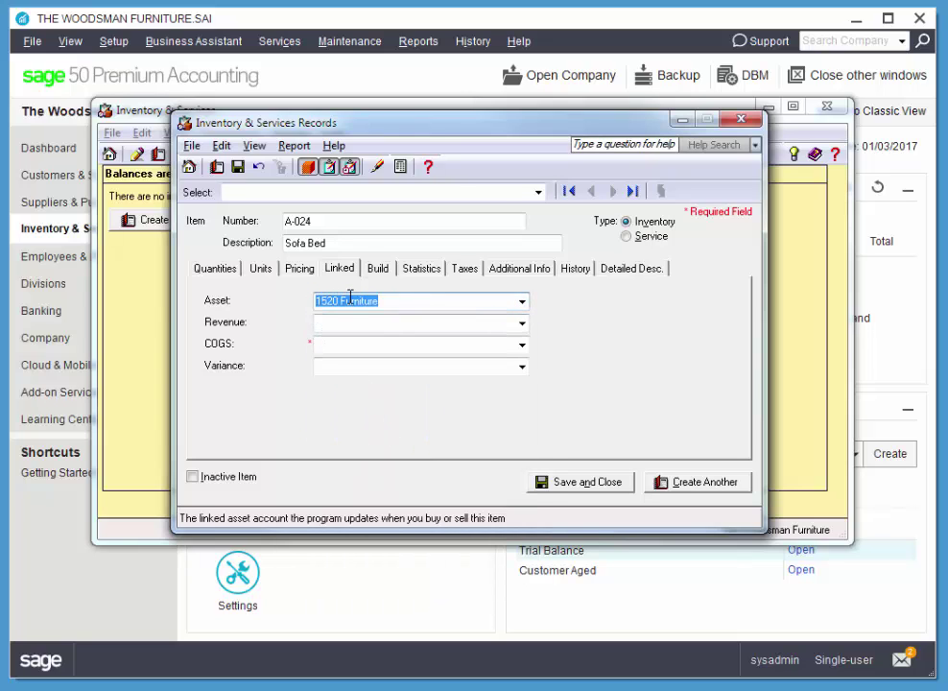
pyautogui.click(521, 327)
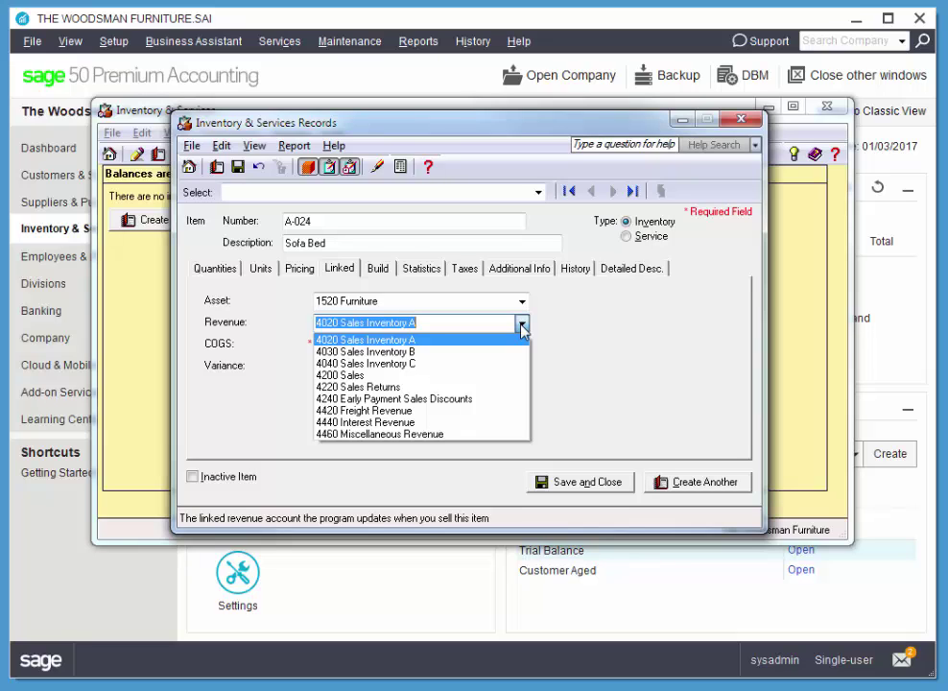
pyautogui.click(444, 342)
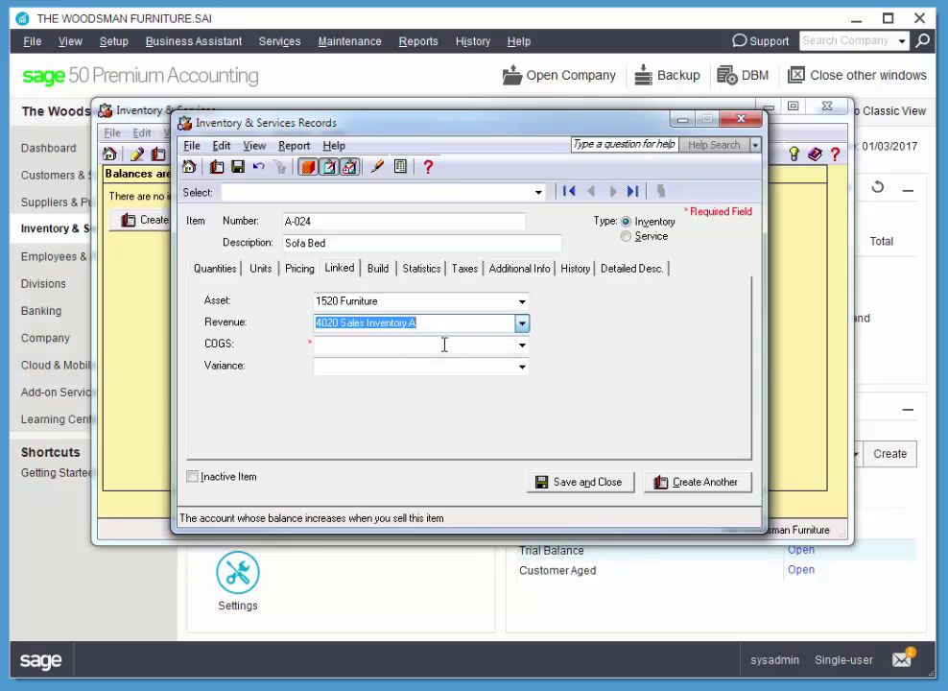
pyautogui.click(521, 345)
pyautogui.click(436, 358)
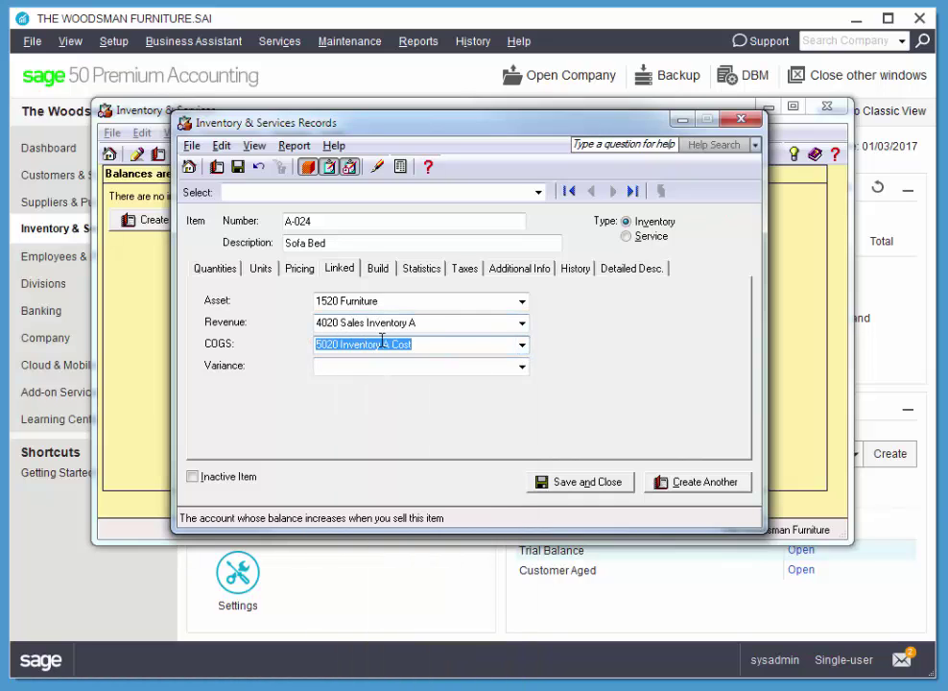
pyautogui.click(357, 368)
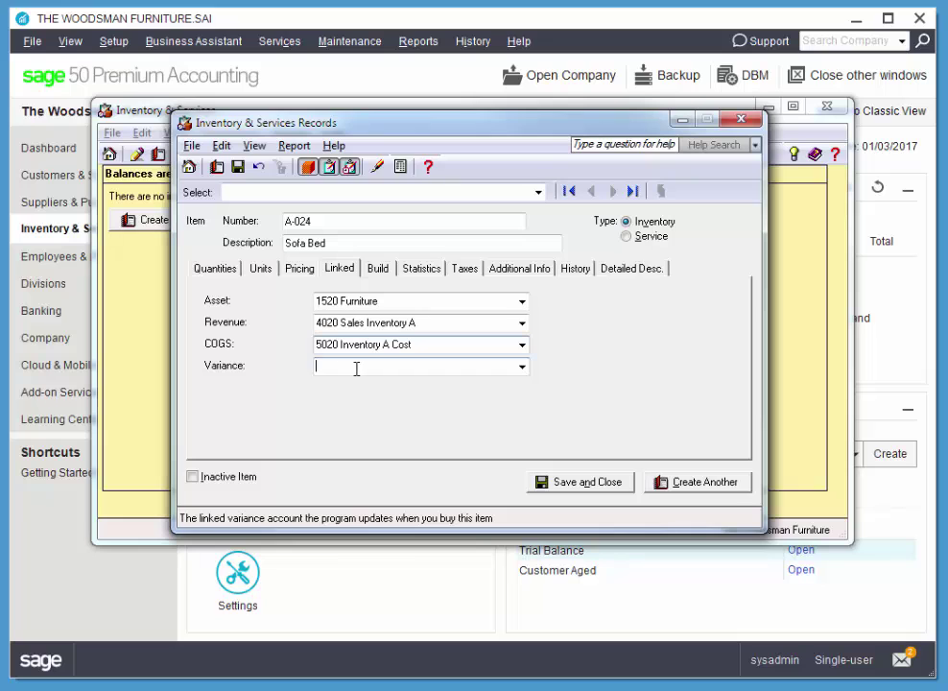
pyautogui.click(522, 368)
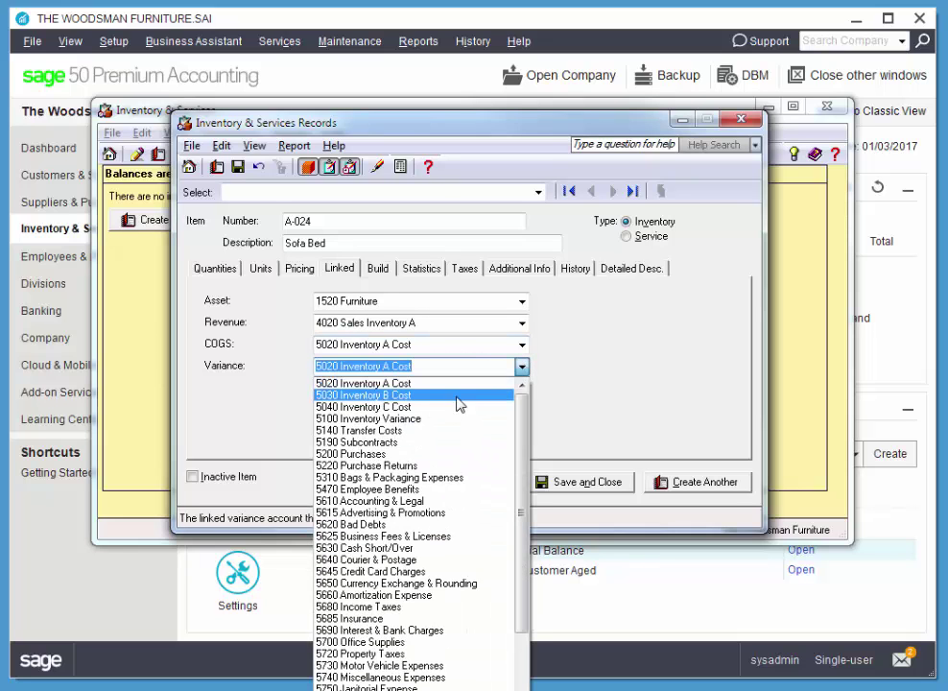
pyautogui.click(433, 419)
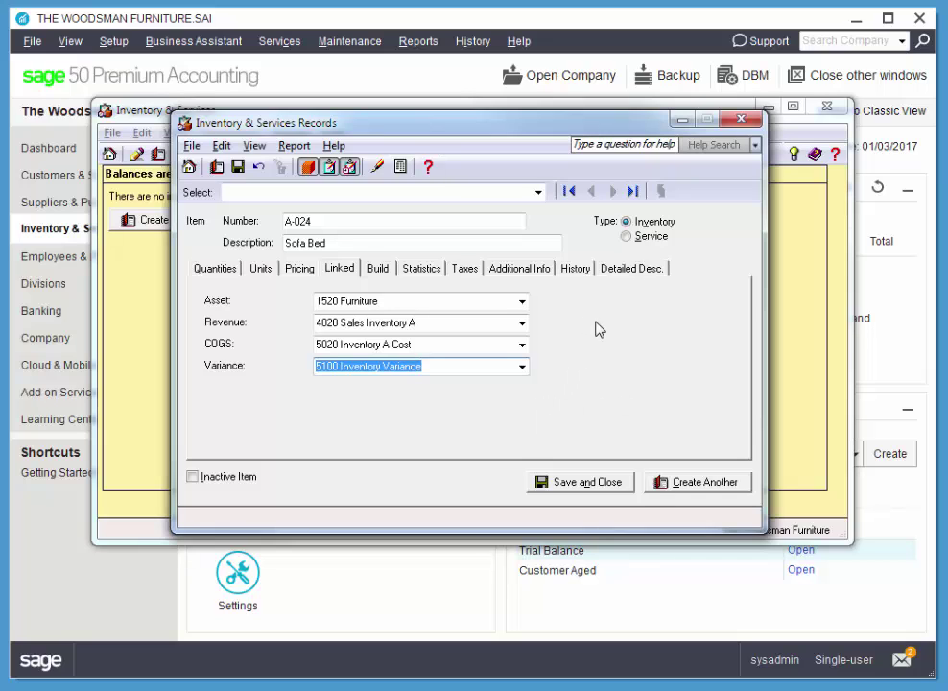
# Enter the Sofa Bed's opening quantity of 12 and opening value of 12,000.00, save the record and close Inventory & Services.
pyautogui.click(577, 271)
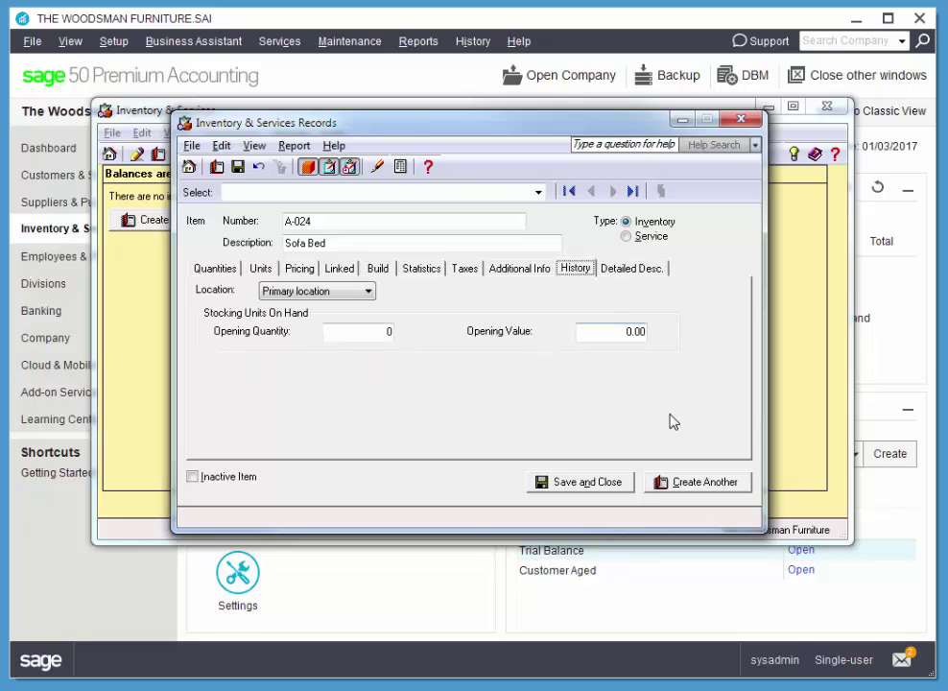
pyautogui.click(353, 333)
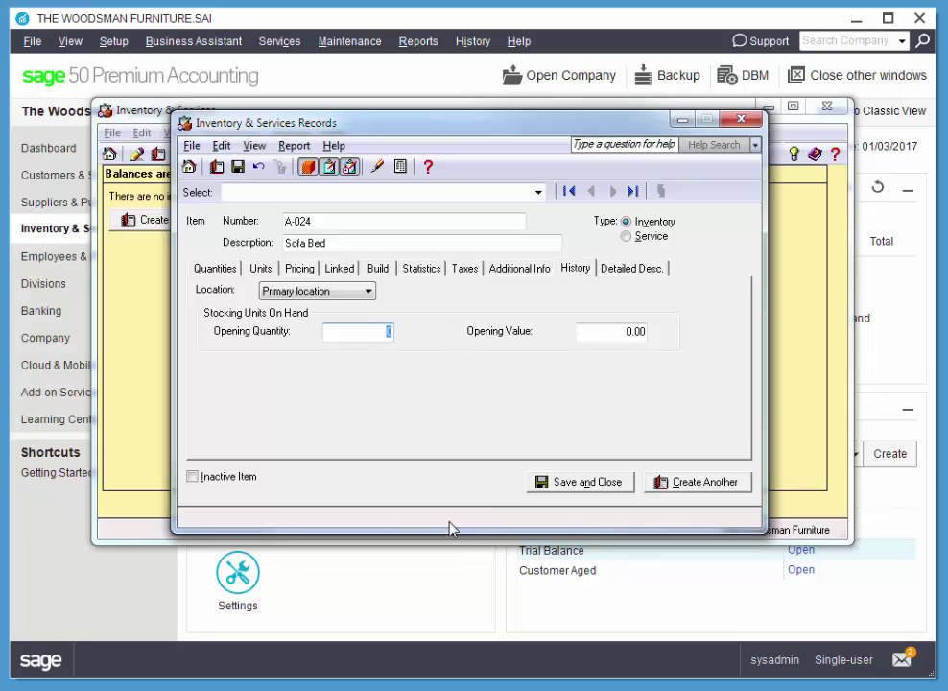
pyautogui.write('12')
pyautogui.press('Tab')
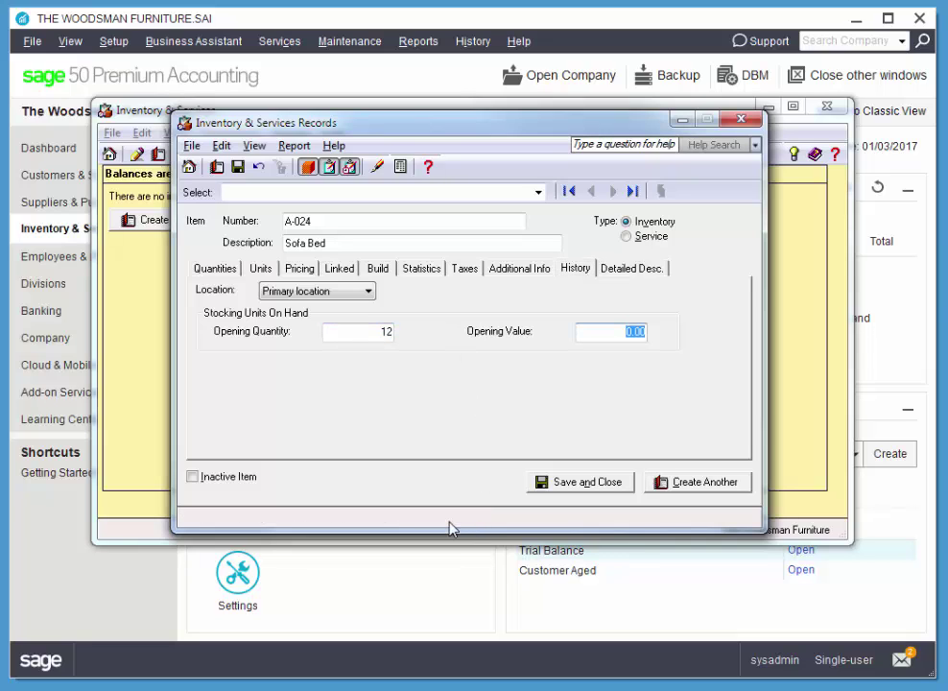
pyautogui.write('12,')
pyautogui.write('000')
pyautogui.press('Tab')
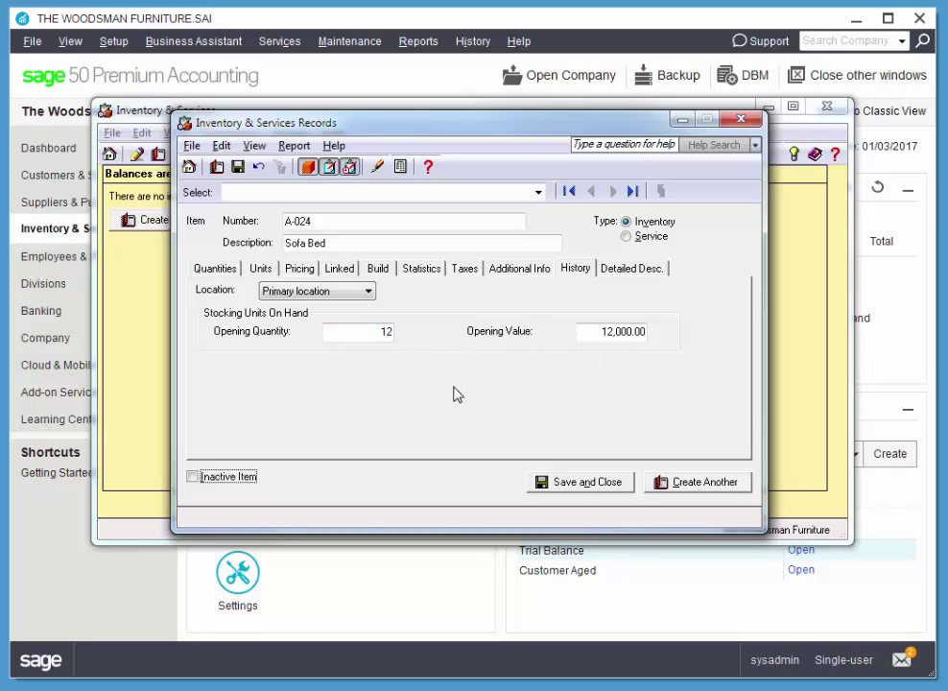
pyautogui.click(576, 485)
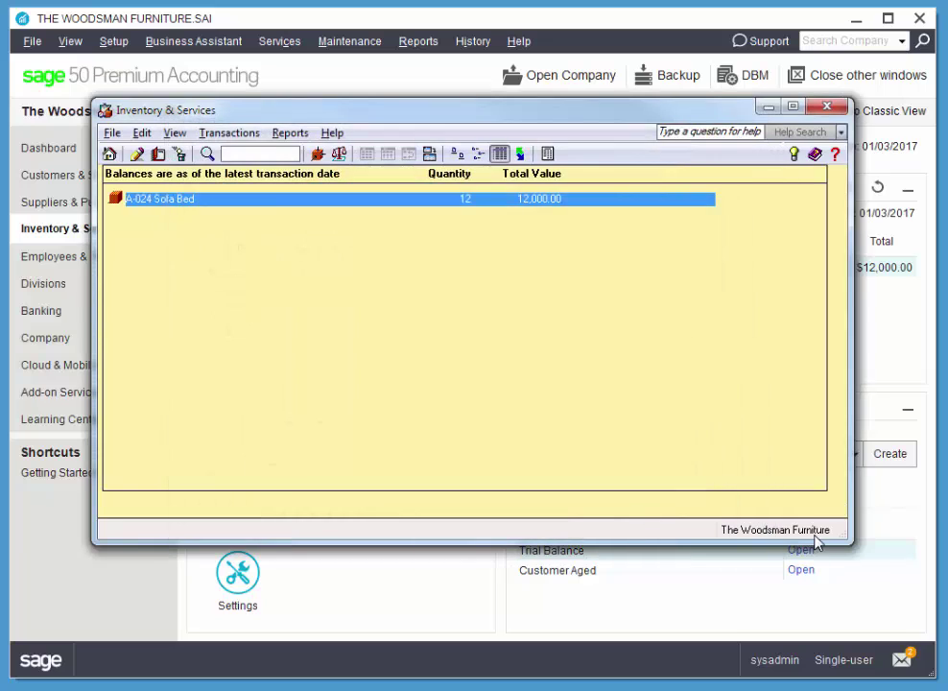
pyautogui.click(826, 108)
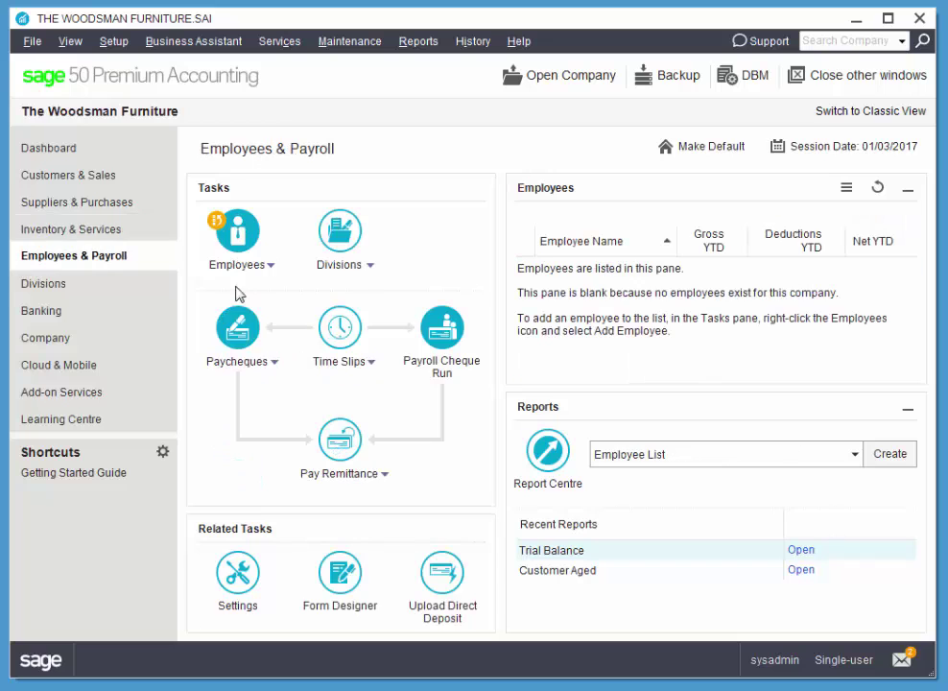
# Start a new employee record in Employees & Payroll and enter the employee's family name and first name.
pyautogui.click(237, 269)
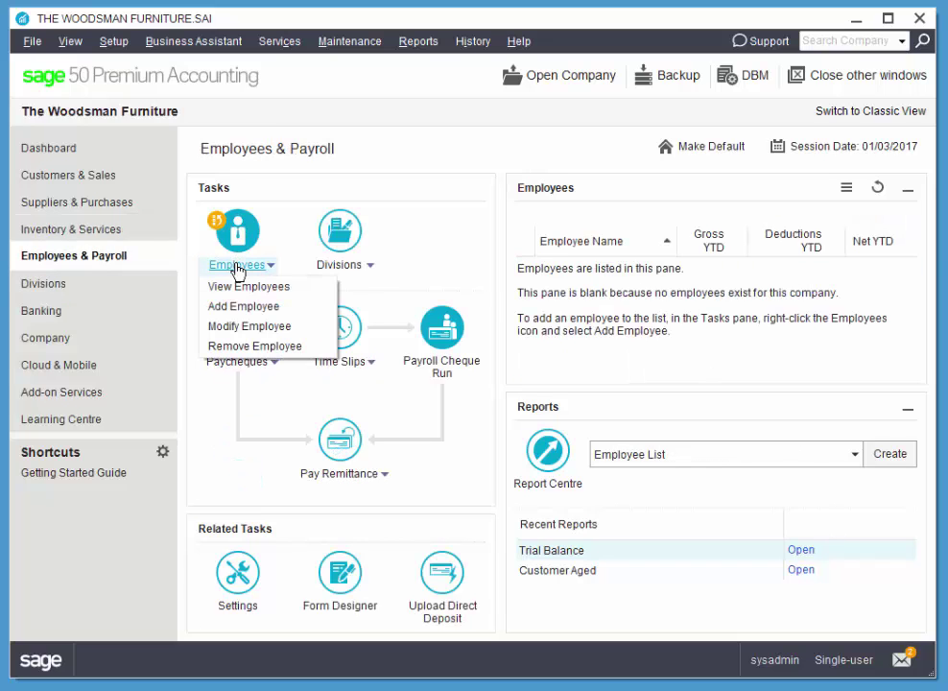
pyautogui.click(250, 305)
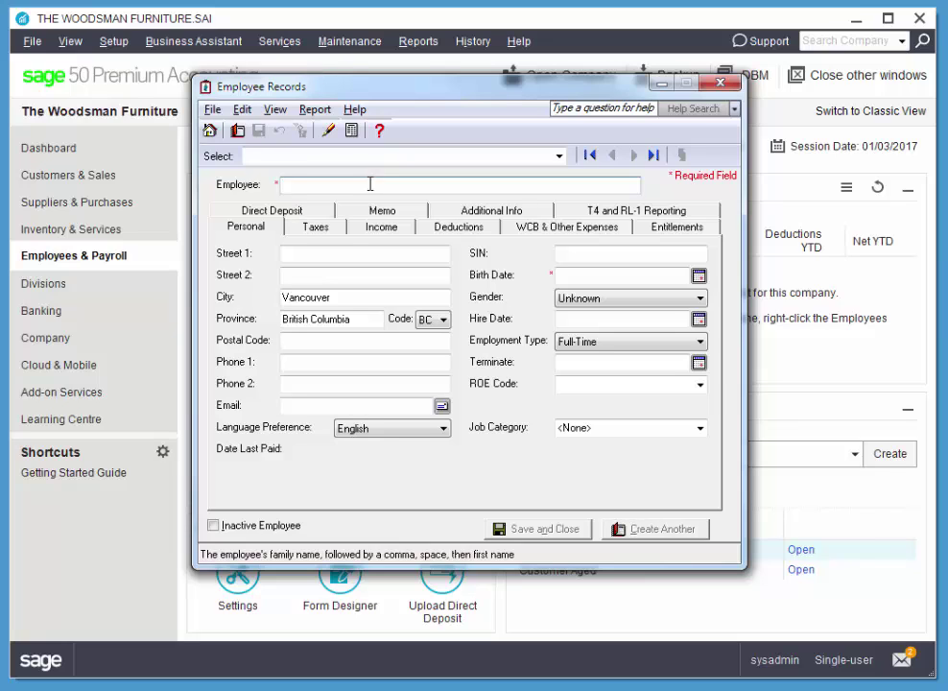
pyautogui.write('Mic')
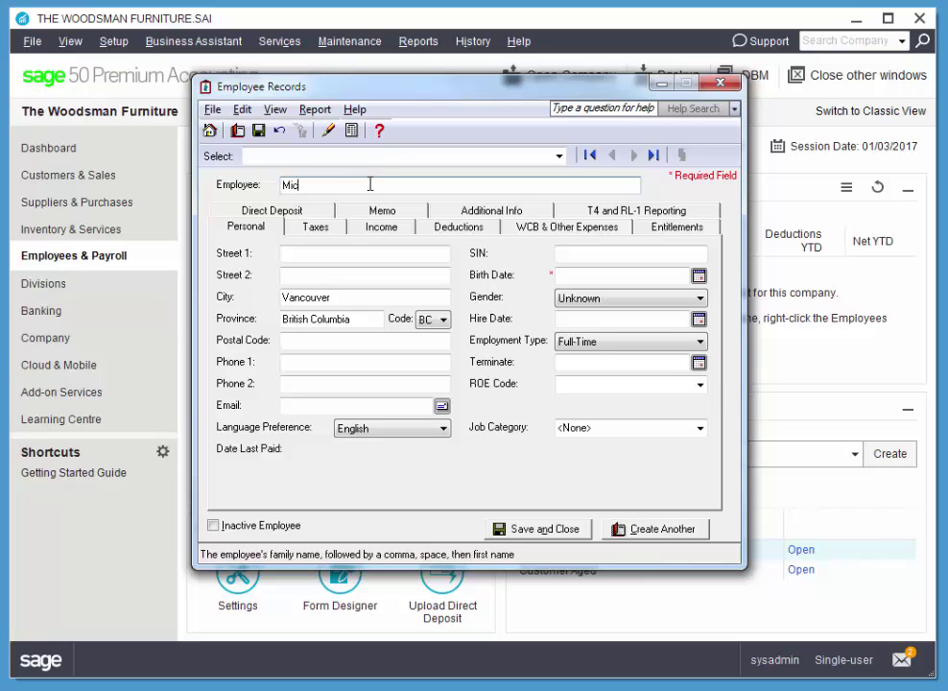
pyautogui.write('haels, Jordan')
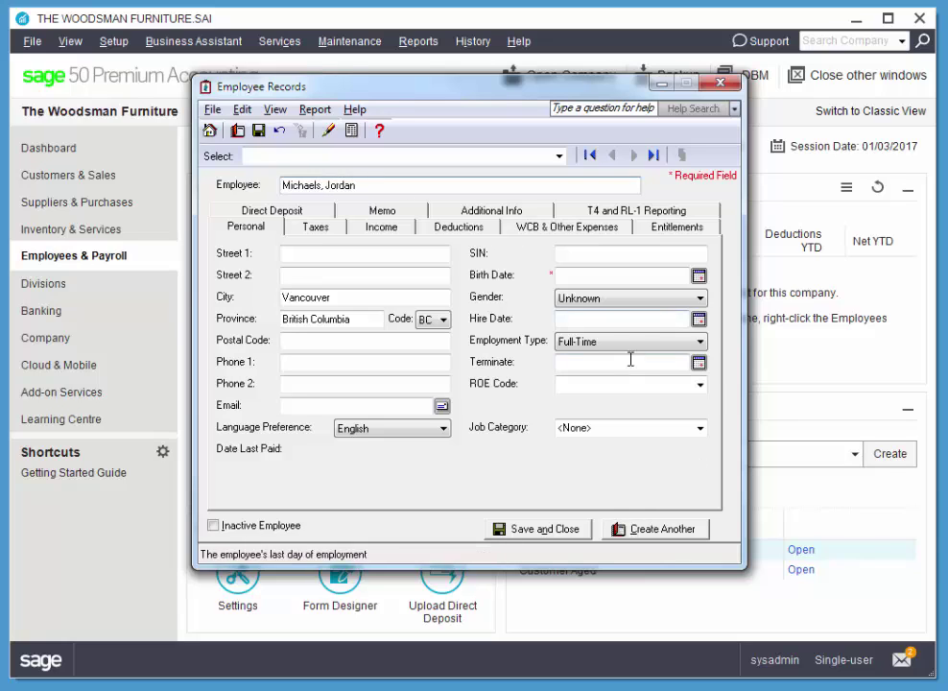
# Enter the employee's social insurance number and date of birth in the personal details.
pyautogui.click(586, 253)
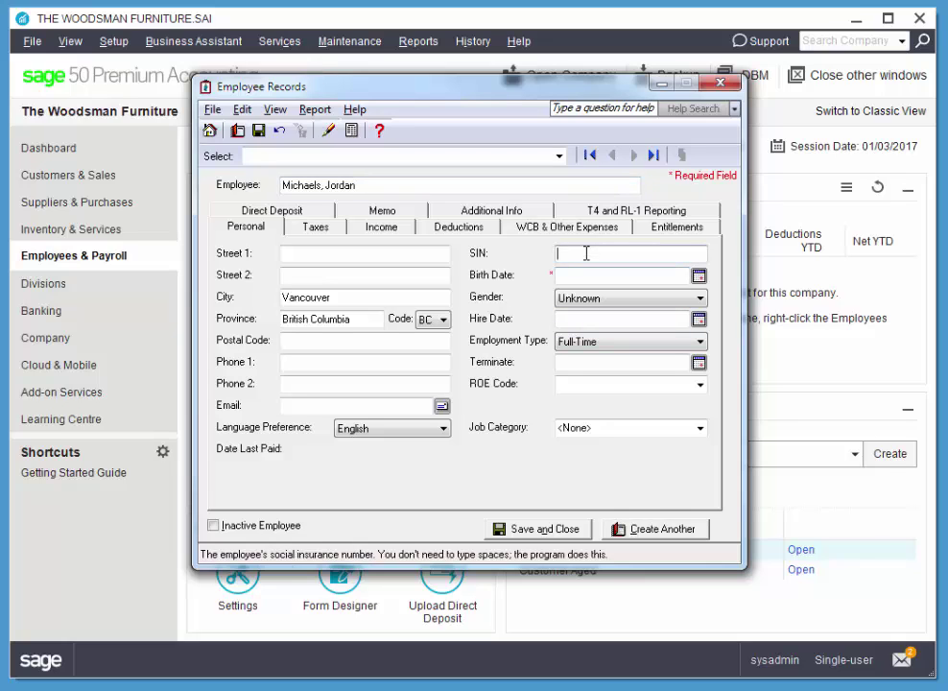
pyautogui.write('706 921 129')
pyautogui.press('Tab')
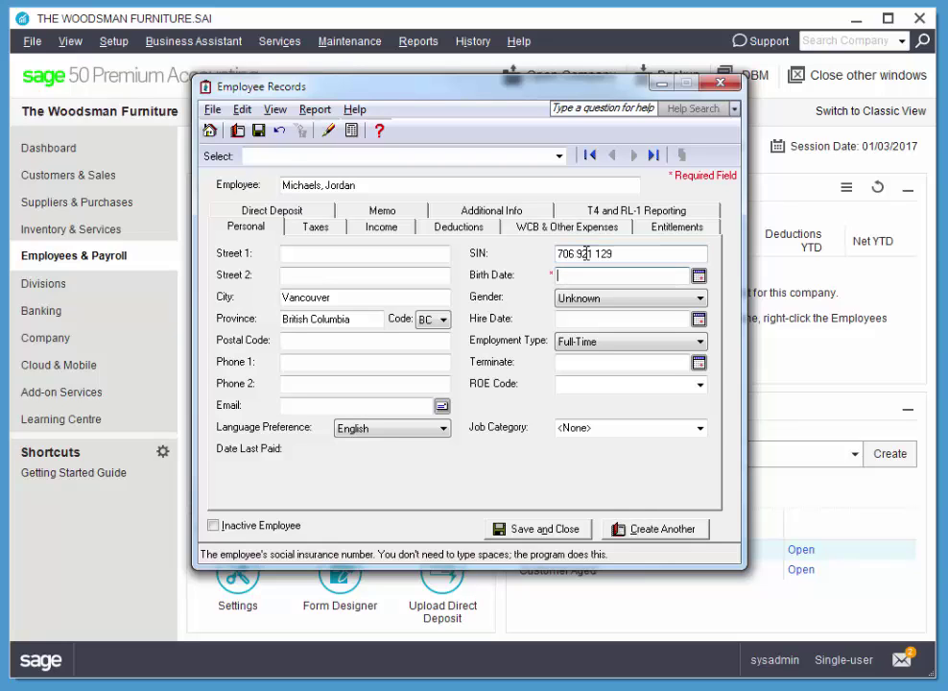
pyautogui.write('jul 17, 1935')
pyautogui.press('BackSpace')
pyautogui.press('BackSpace')
pyautogui.write('80')
pyautogui.press('Tab')
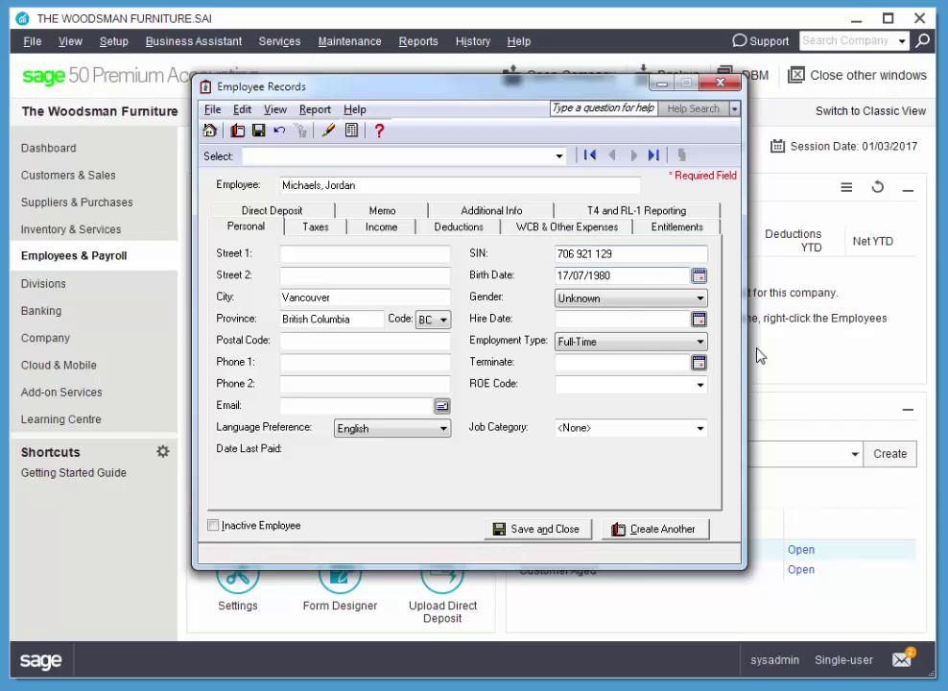
pyautogui.click(637, 276)
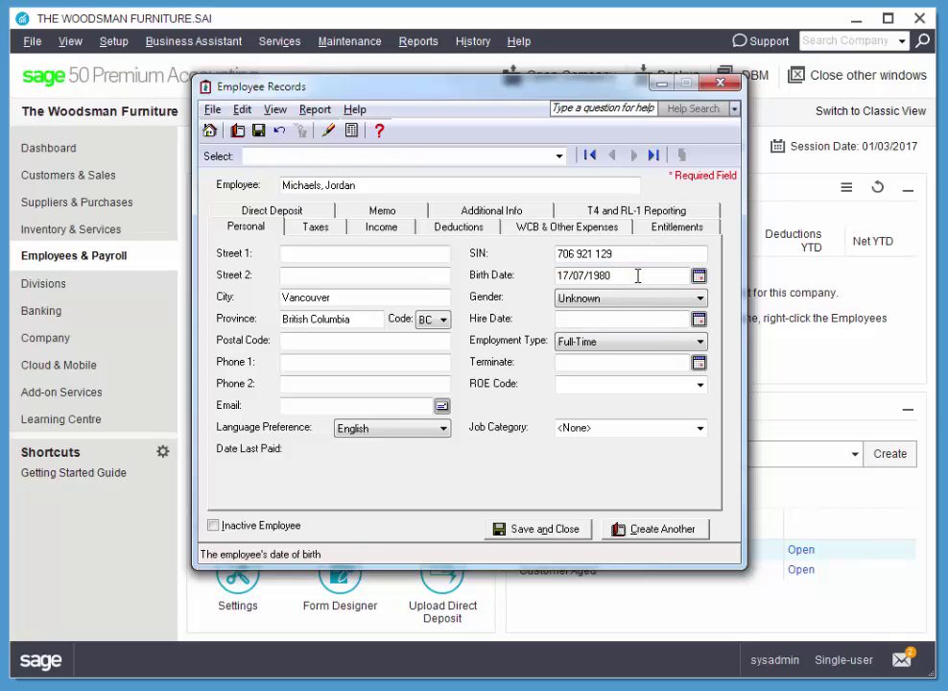
pyautogui.press('BackSpace')
pyautogui.write('5')
# Set the employee's gender to Male and the hire date to 20/11/2016.
pyautogui.click(586, 296)
pyautogui.click(576, 336)
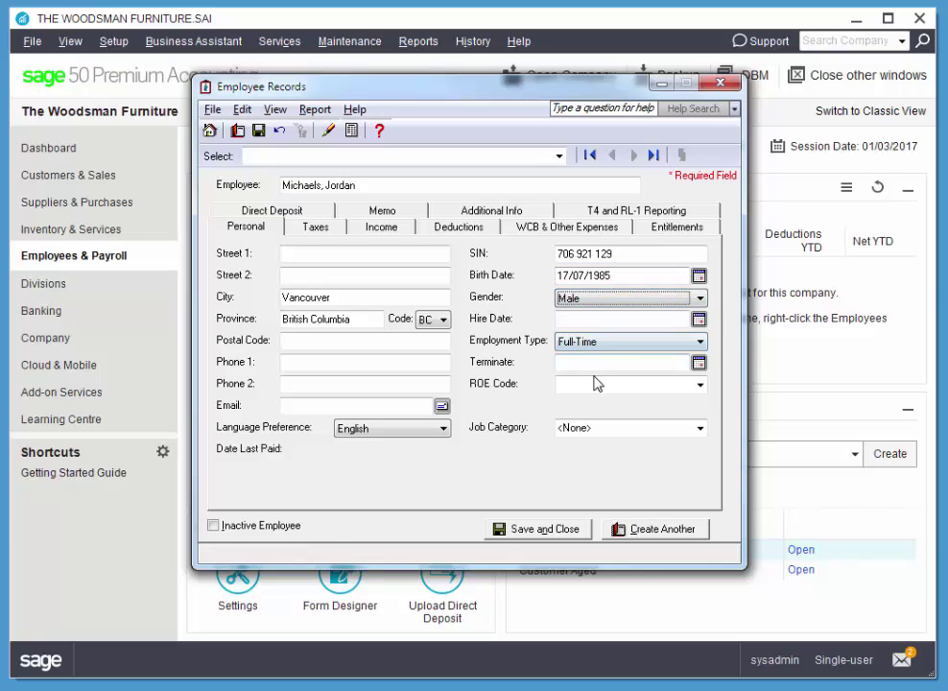
pyautogui.click(626, 318)
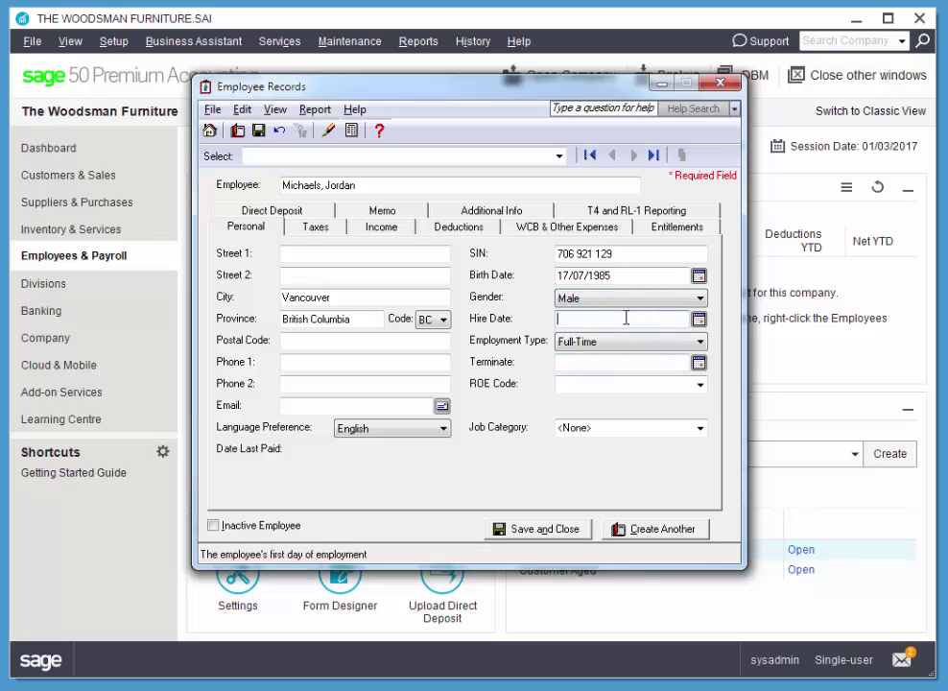
pyautogui.write('nov 20, 16')
pyautogui.press('Tab')
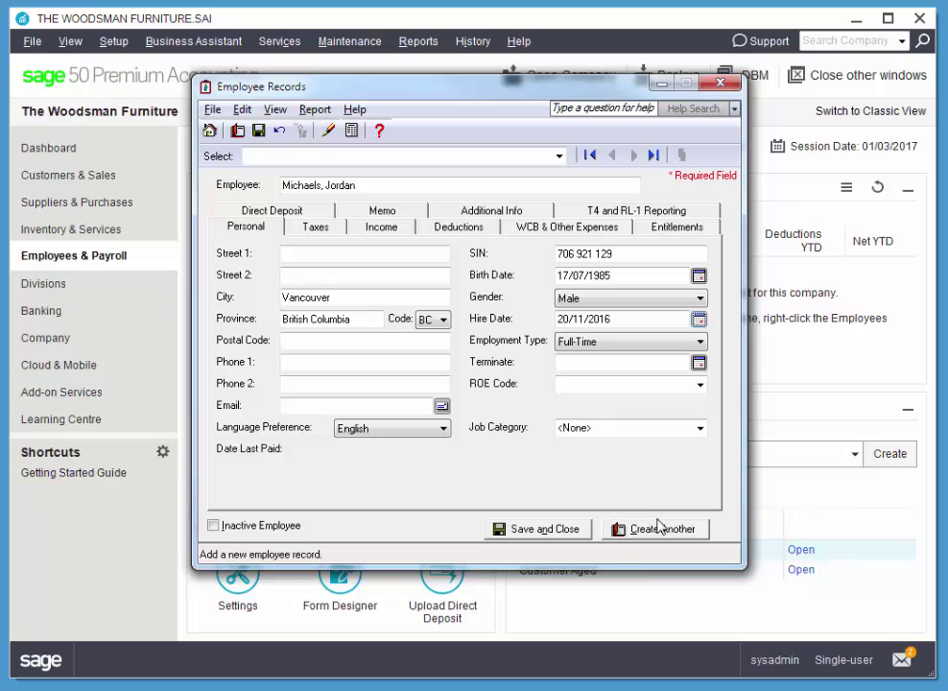
# Assign the British Columbia tax table to the employee, keeping its basic personal amounts.
pyautogui.click(335, 226)
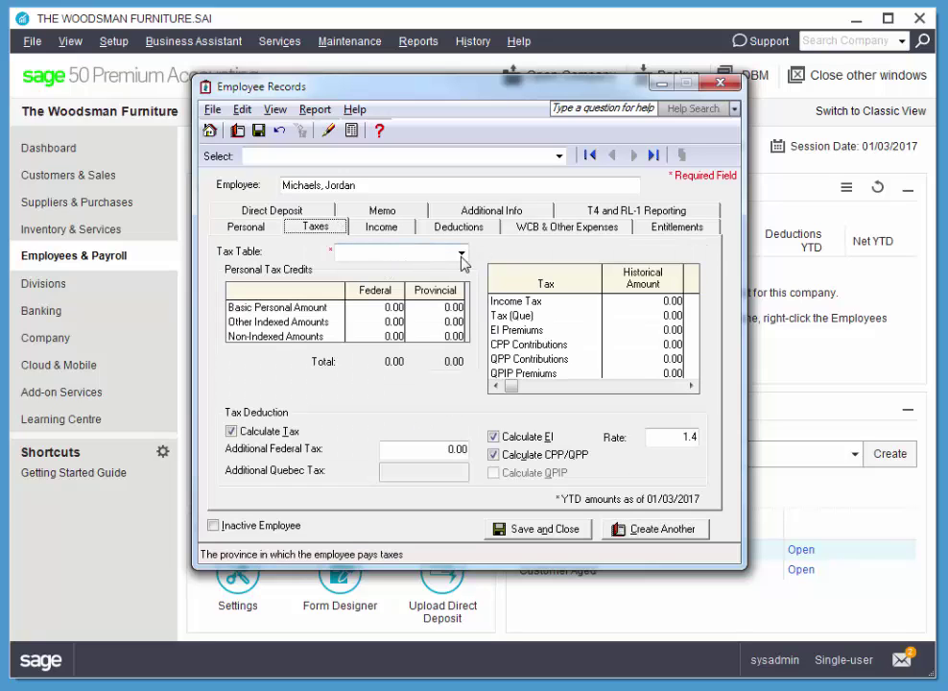
pyautogui.click(461, 251)
pyautogui.click(405, 278)
pyautogui.press('Tab')
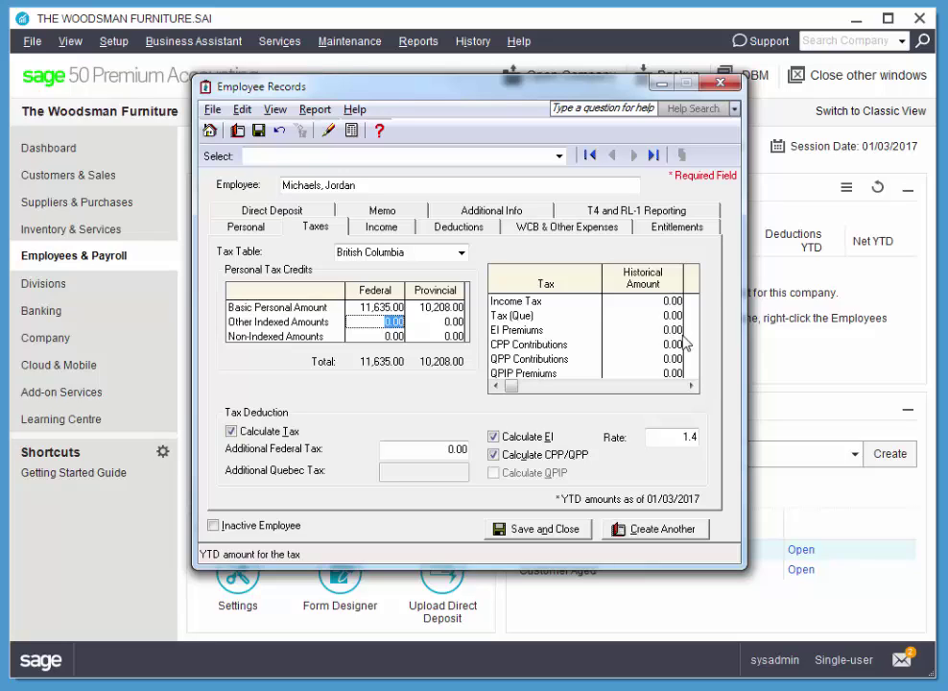
# Enter the employee's historical tax amounts: Income Tax 1,104.12, EI Premiums 103.80 and CPP Contributions 268.12.
pyautogui.click(671, 301)
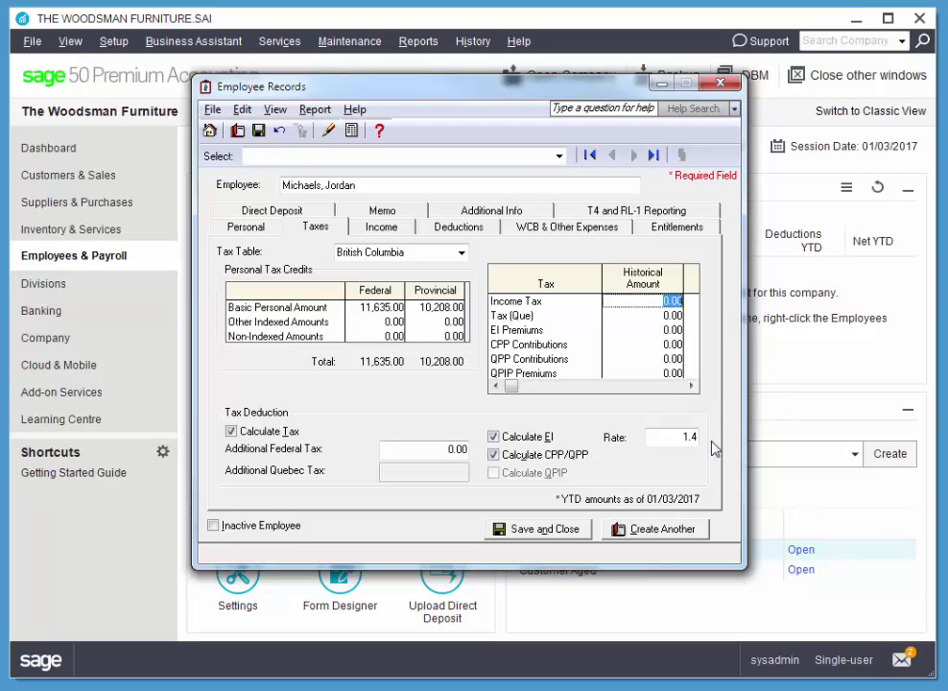
pyautogui.write('1104.12')
pyautogui.press('Tab')
pyautogui.write('103.80')
pyautogui.press('Tab')
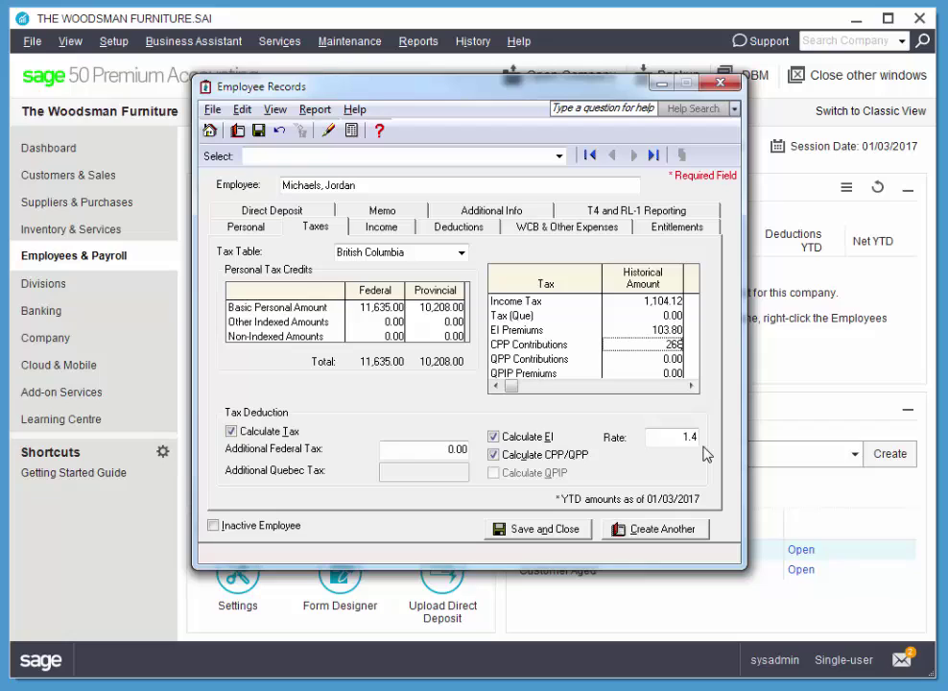
pyautogui.write('268.12')
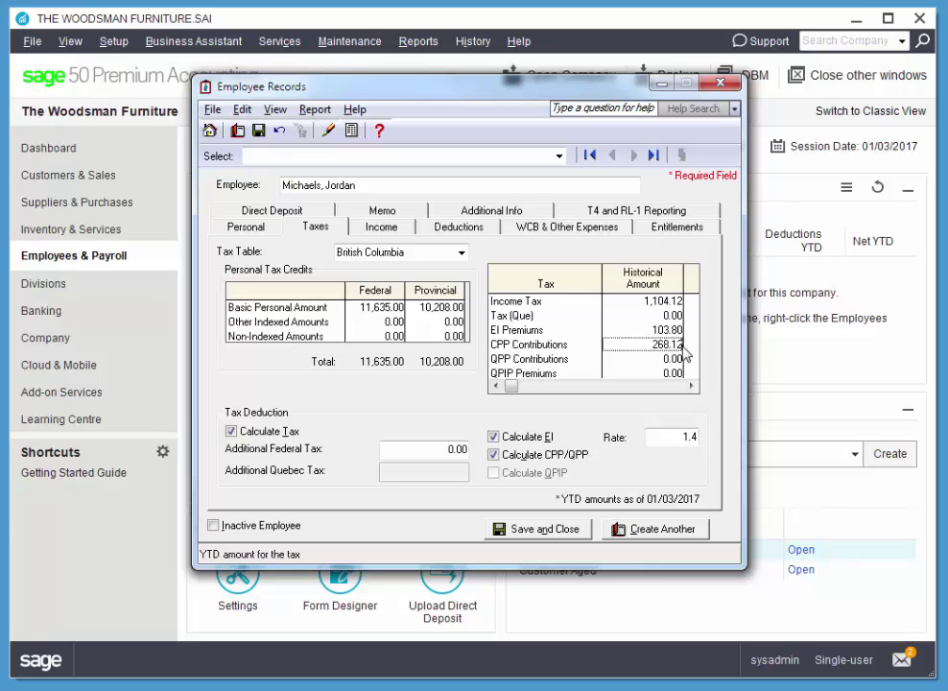
pyautogui.click(687, 434)
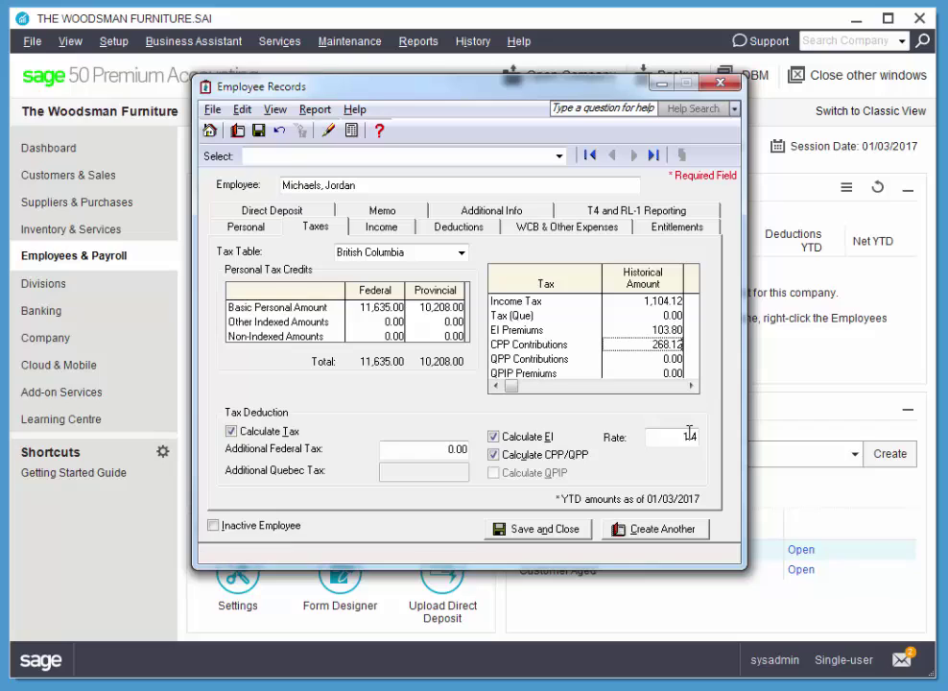